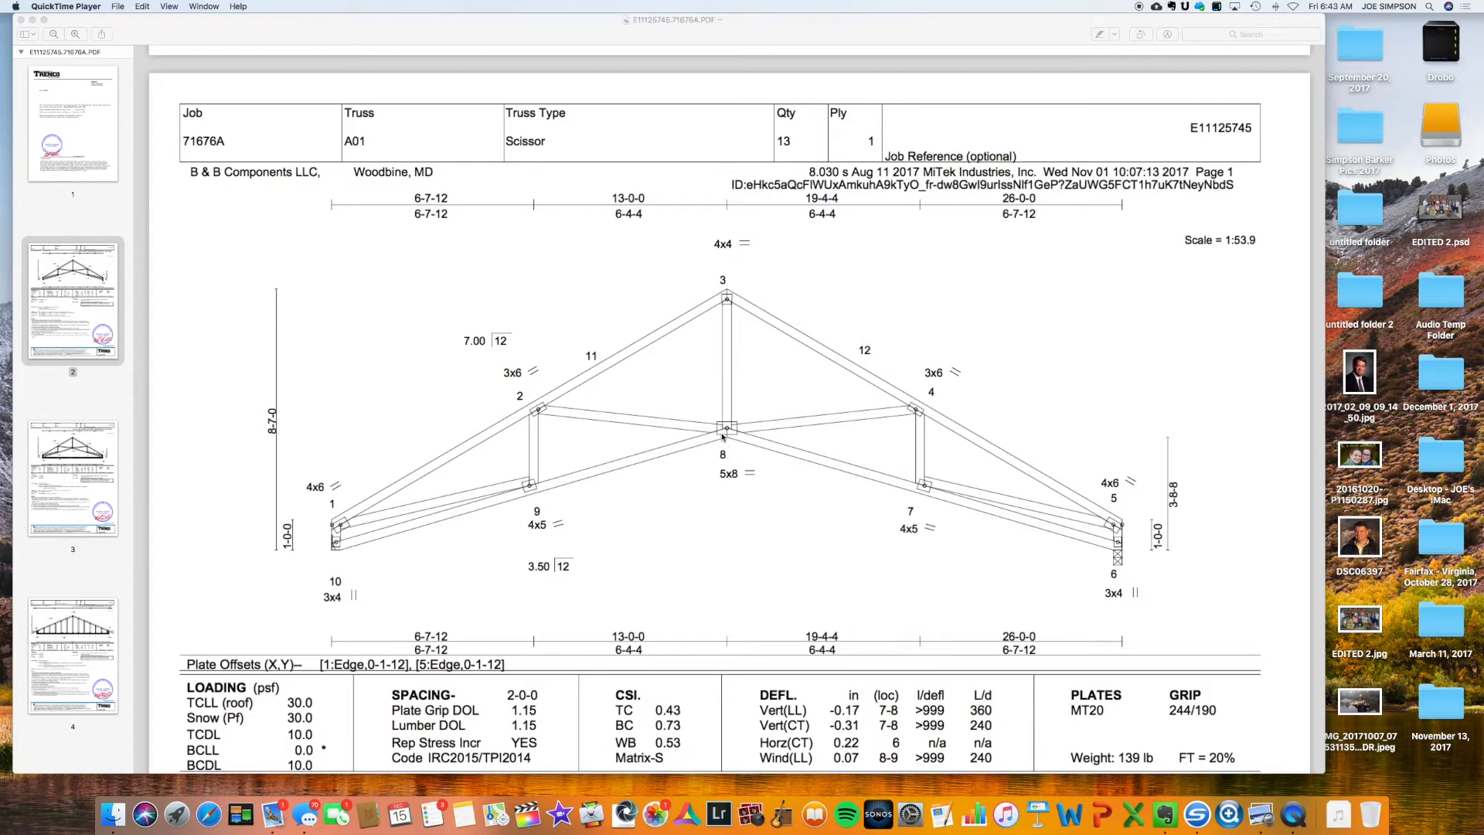
# Launch SketchUp Make 2017 and delete the default person figure from the new model.
pyautogui.click(179, 809)
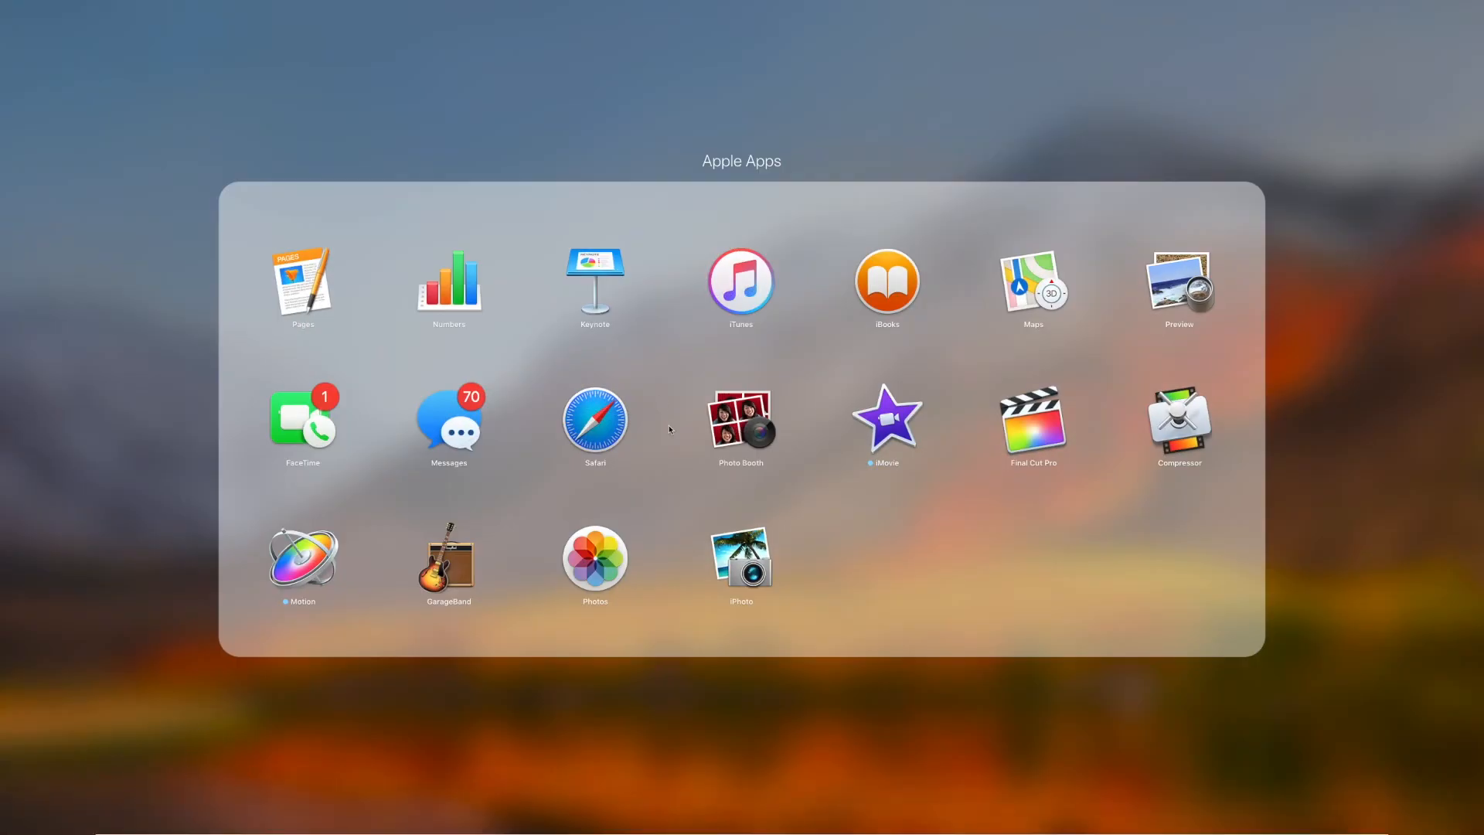
pyautogui.click(886, 686)
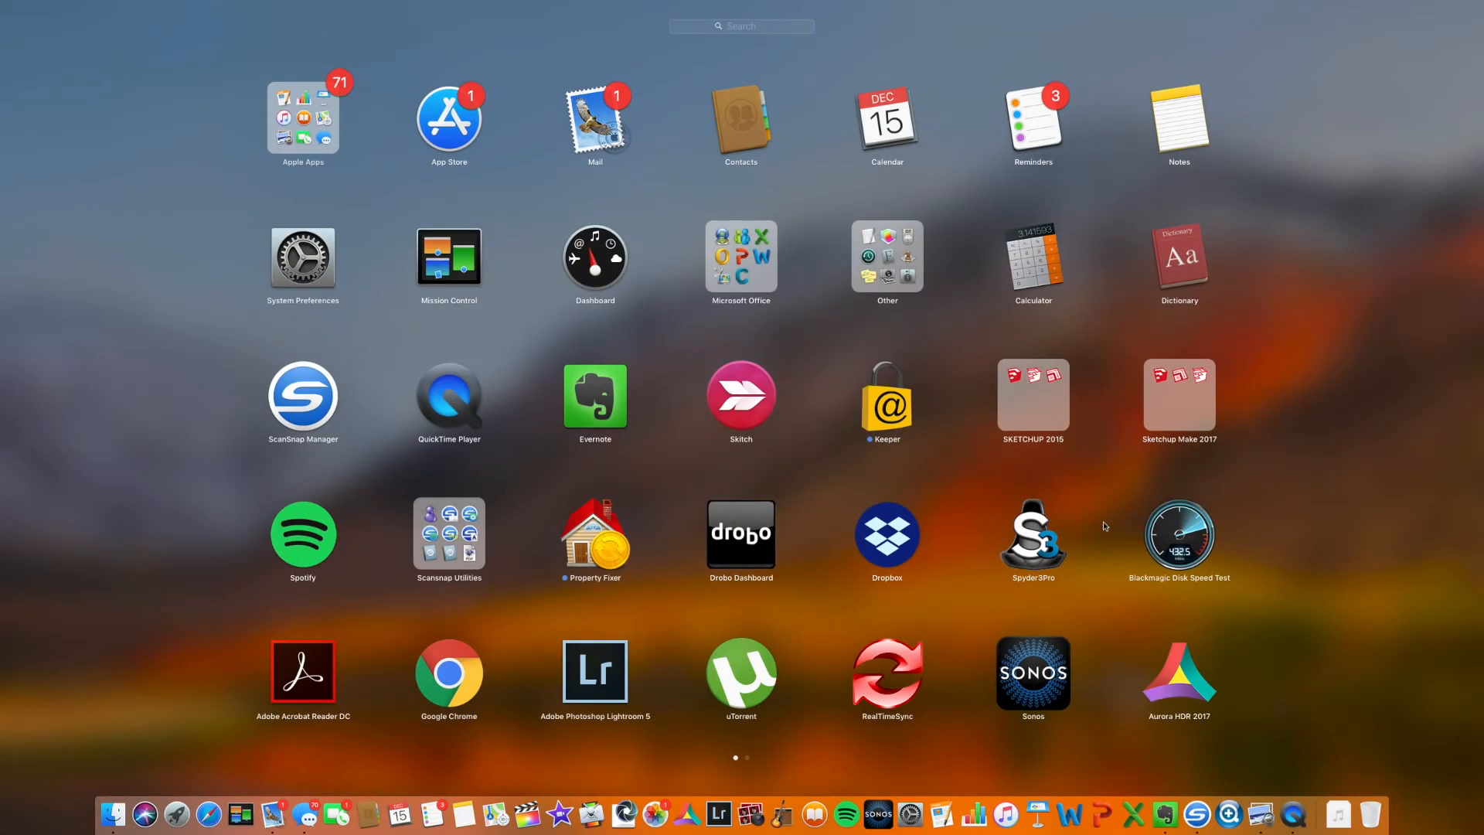
pyautogui.click(1173, 408)
pyautogui.click(335, 423)
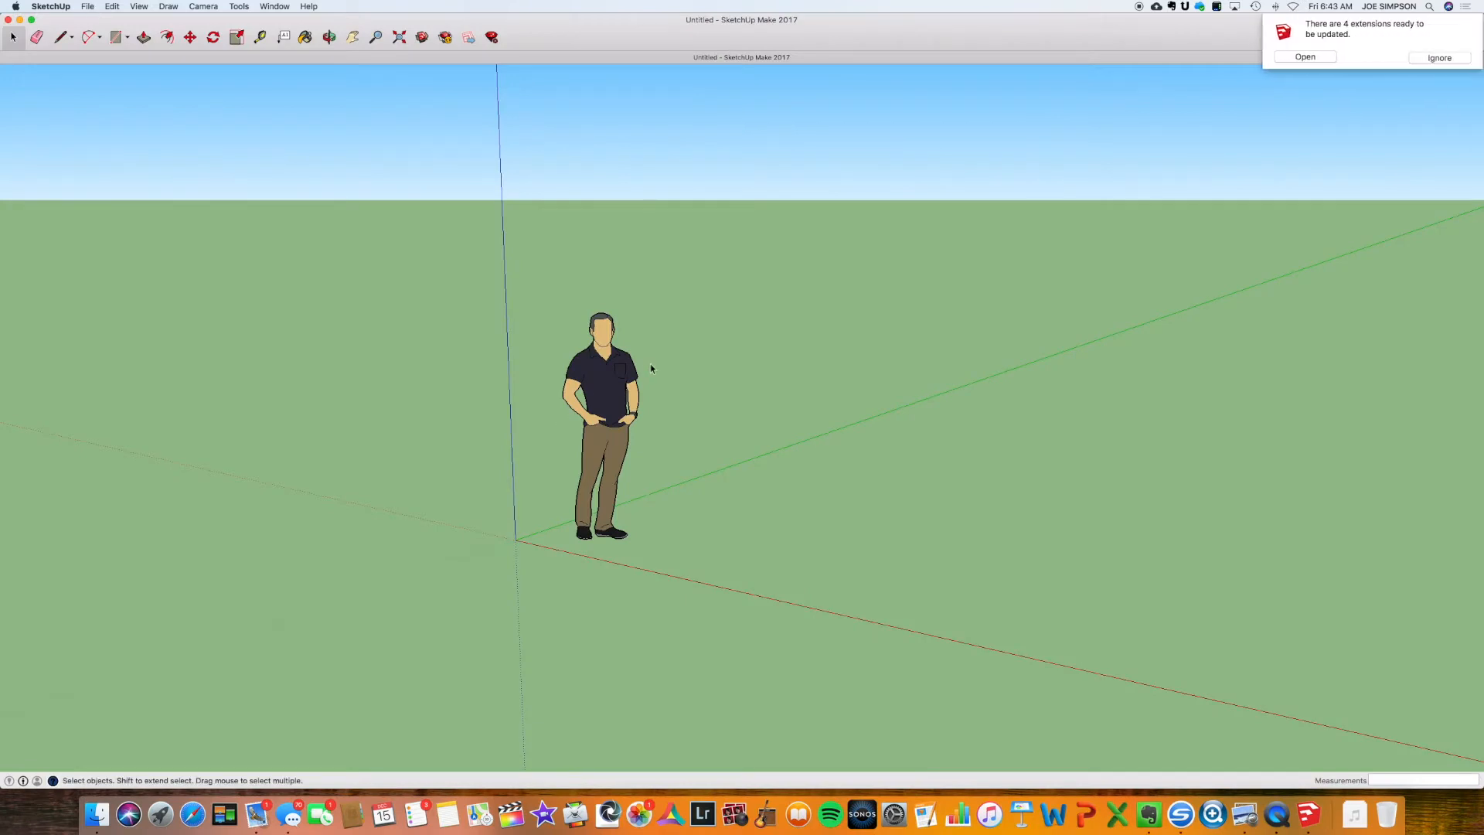
pyautogui.click(600, 379)
pyautogui.press('Delete')
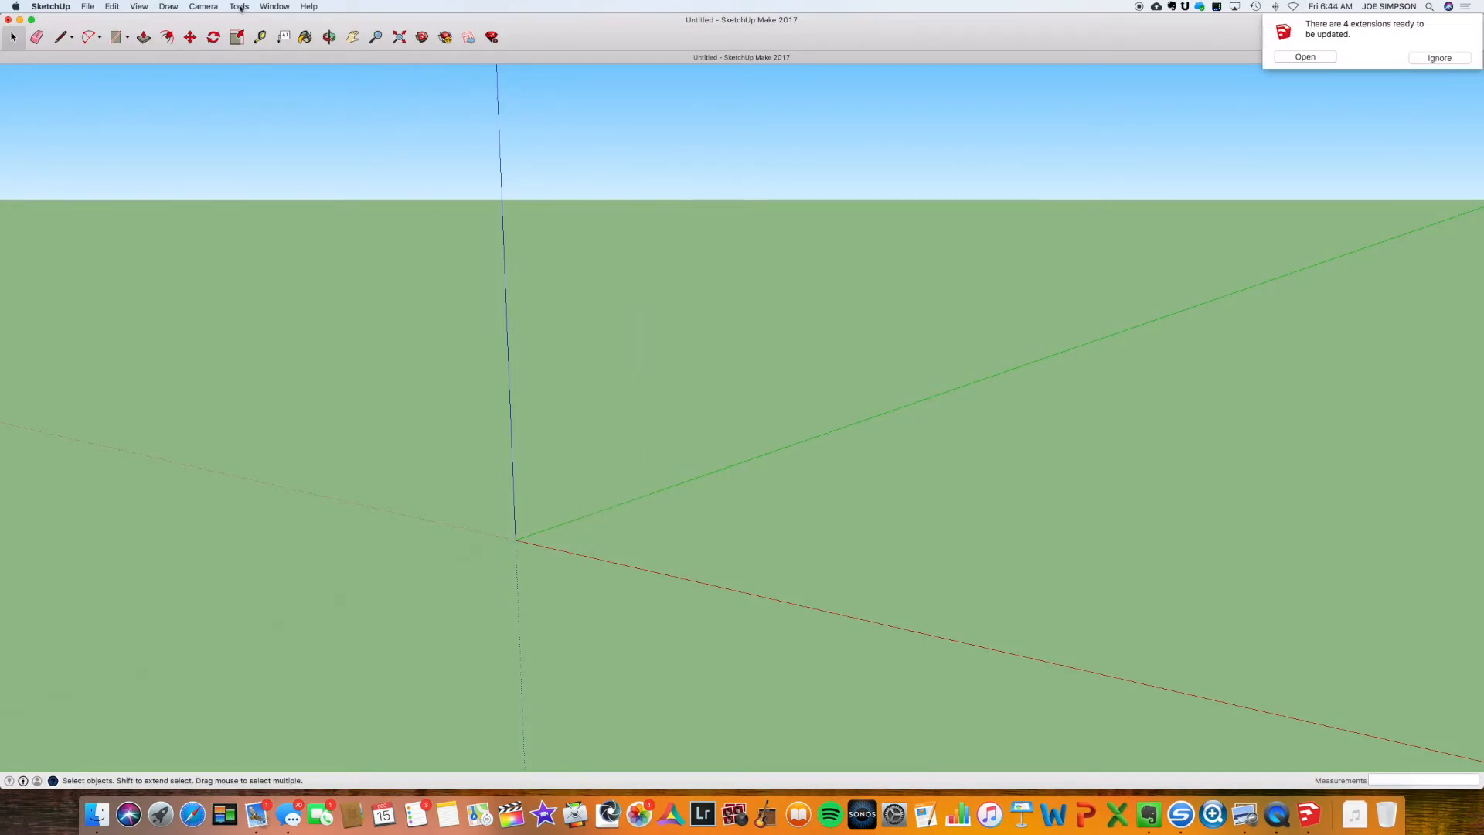
# Set the camera to parallel projection and show the model in the standard top view.
pyautogui.click(204, 6)
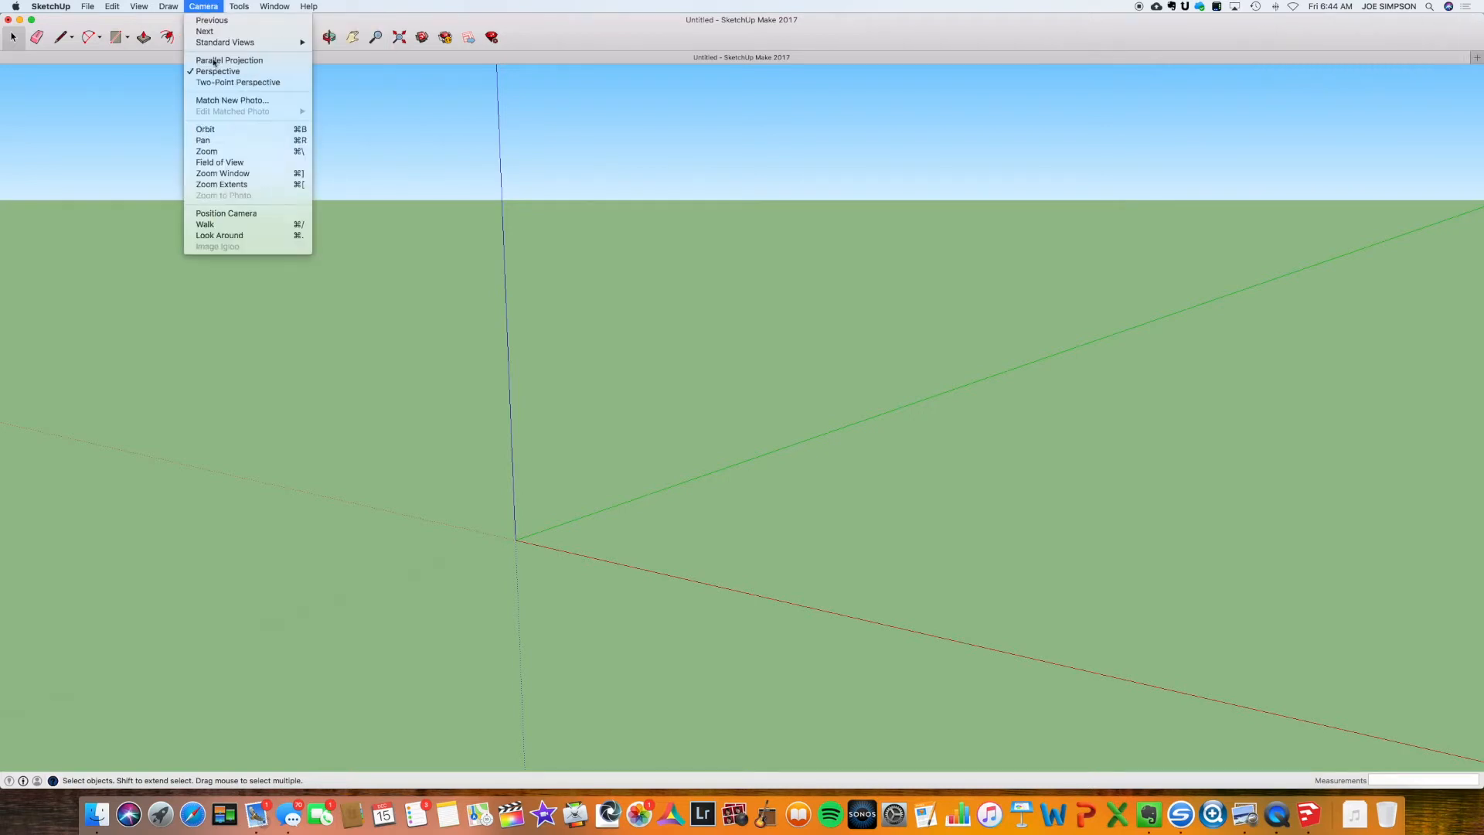
pyautogui.click(220, 61)
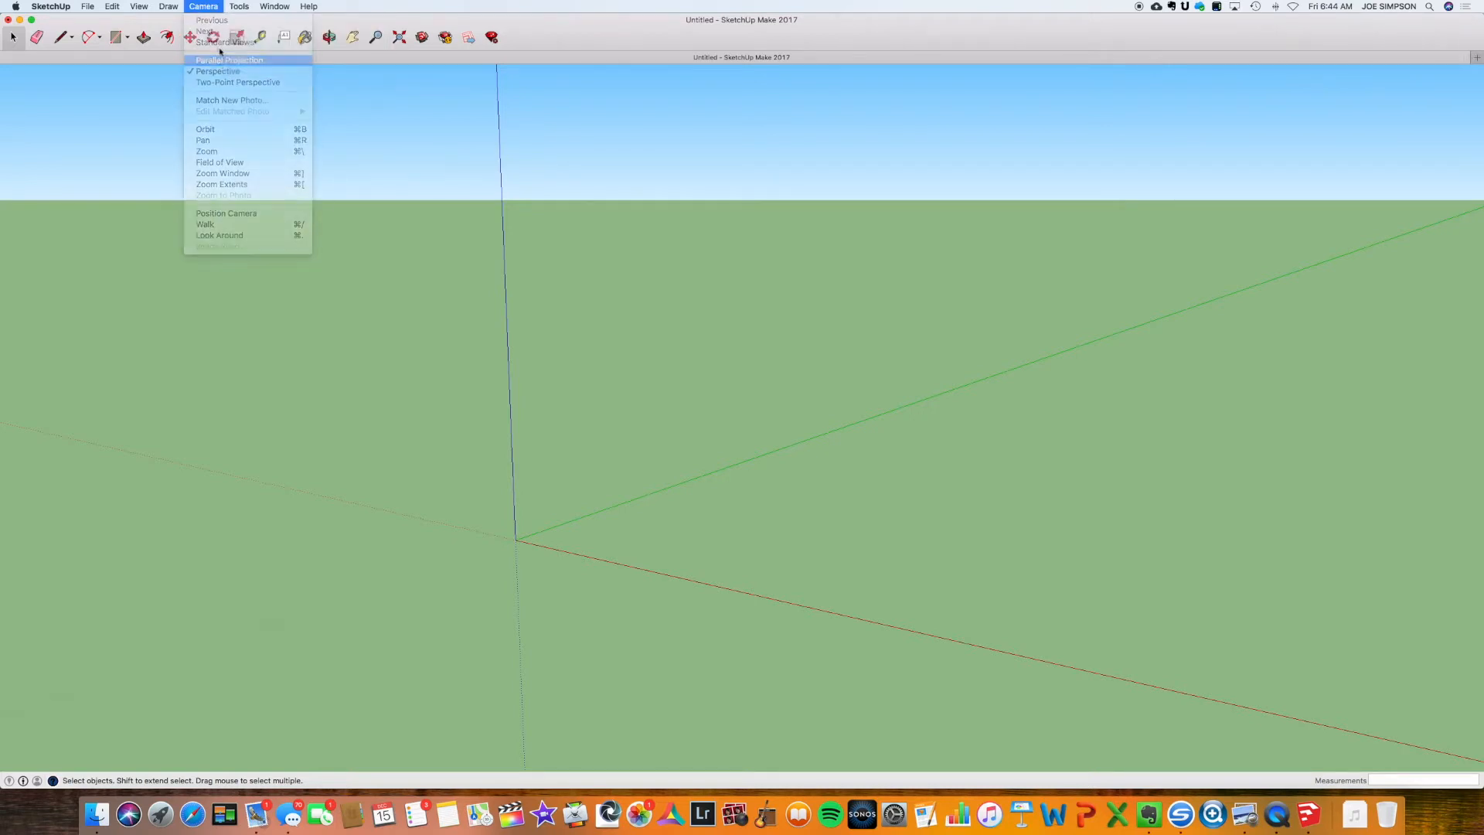
pyautogui.click(209, 7)
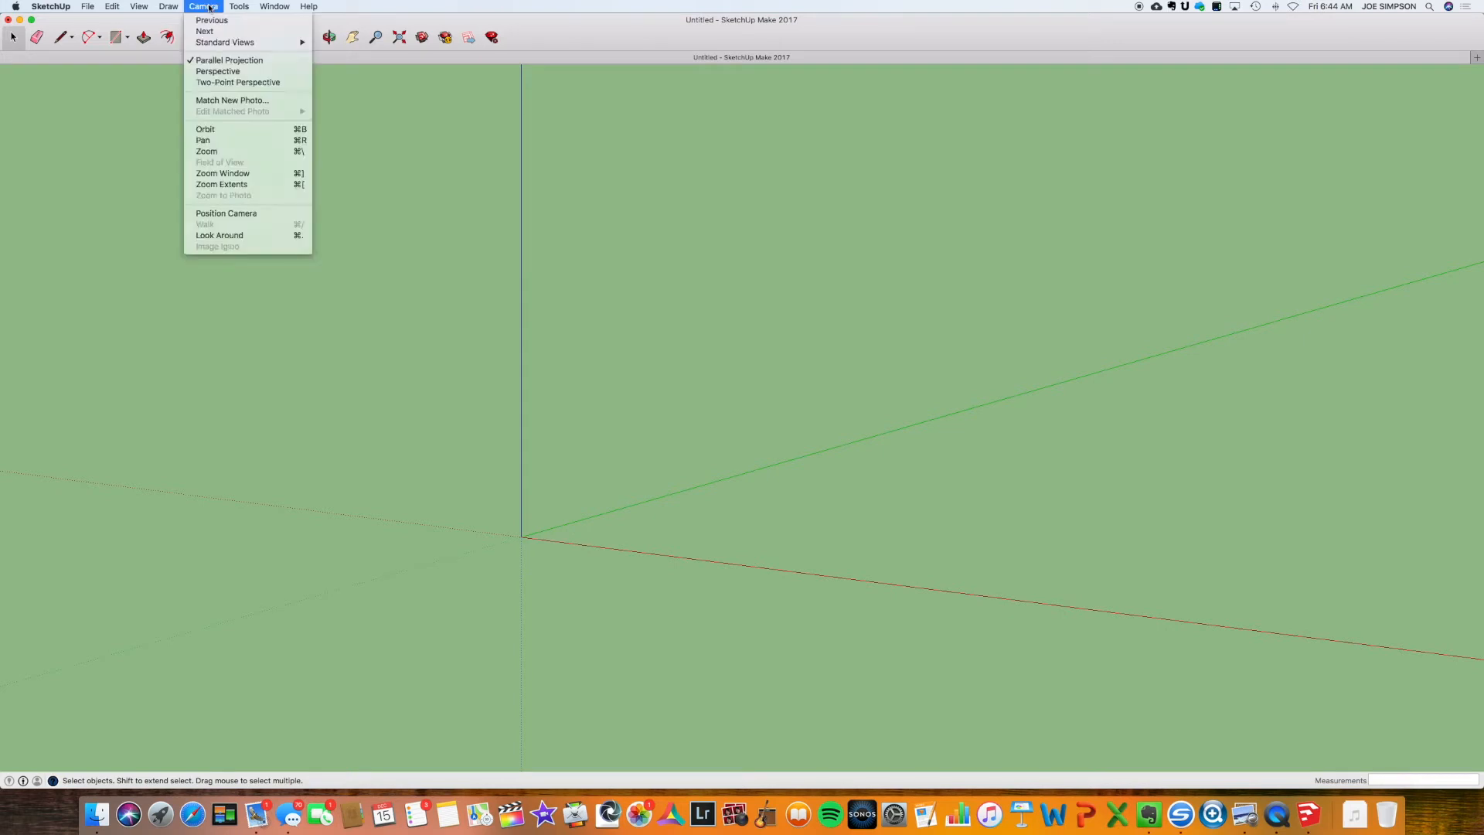
pyautogui.moveTo(221, 45)
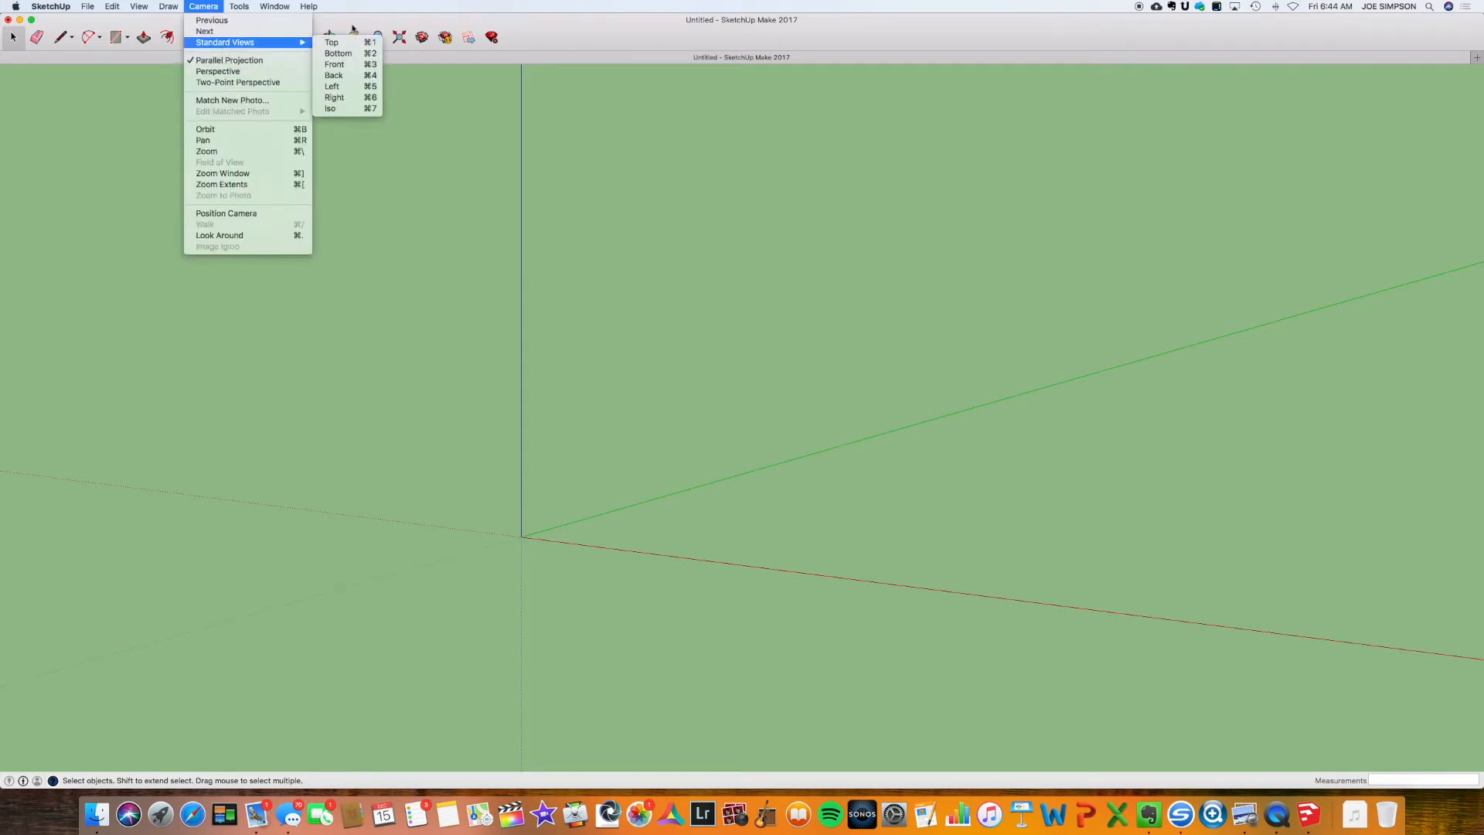
pyautogui.click(338, 44)
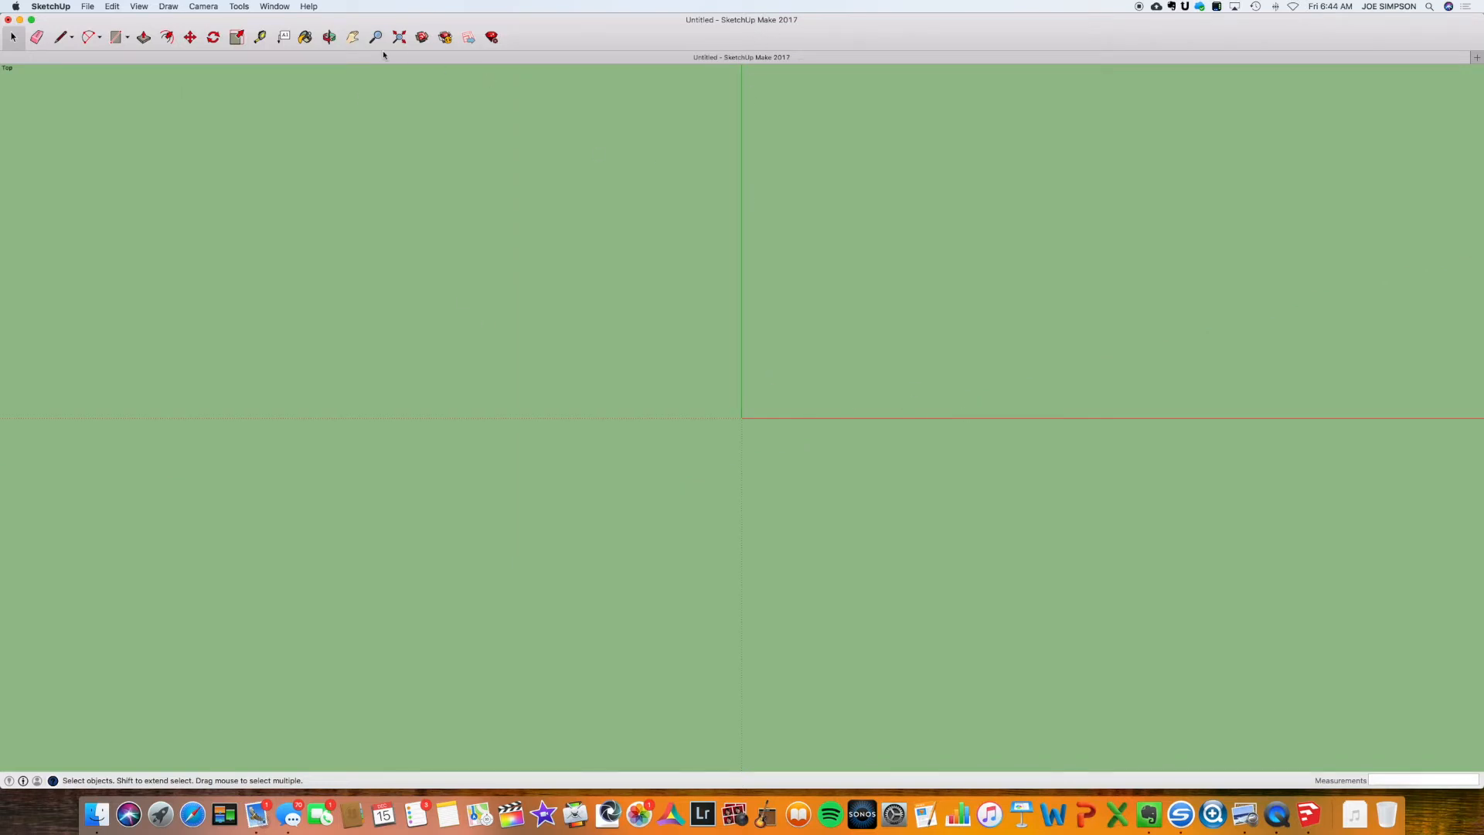
# Draw a 26' baseline from the origin along the red axis and end the line there.
pyautogui.click(352, 37)
pyautogui.moveTo(851, 312); pyautogui.dragTo(288, 550)
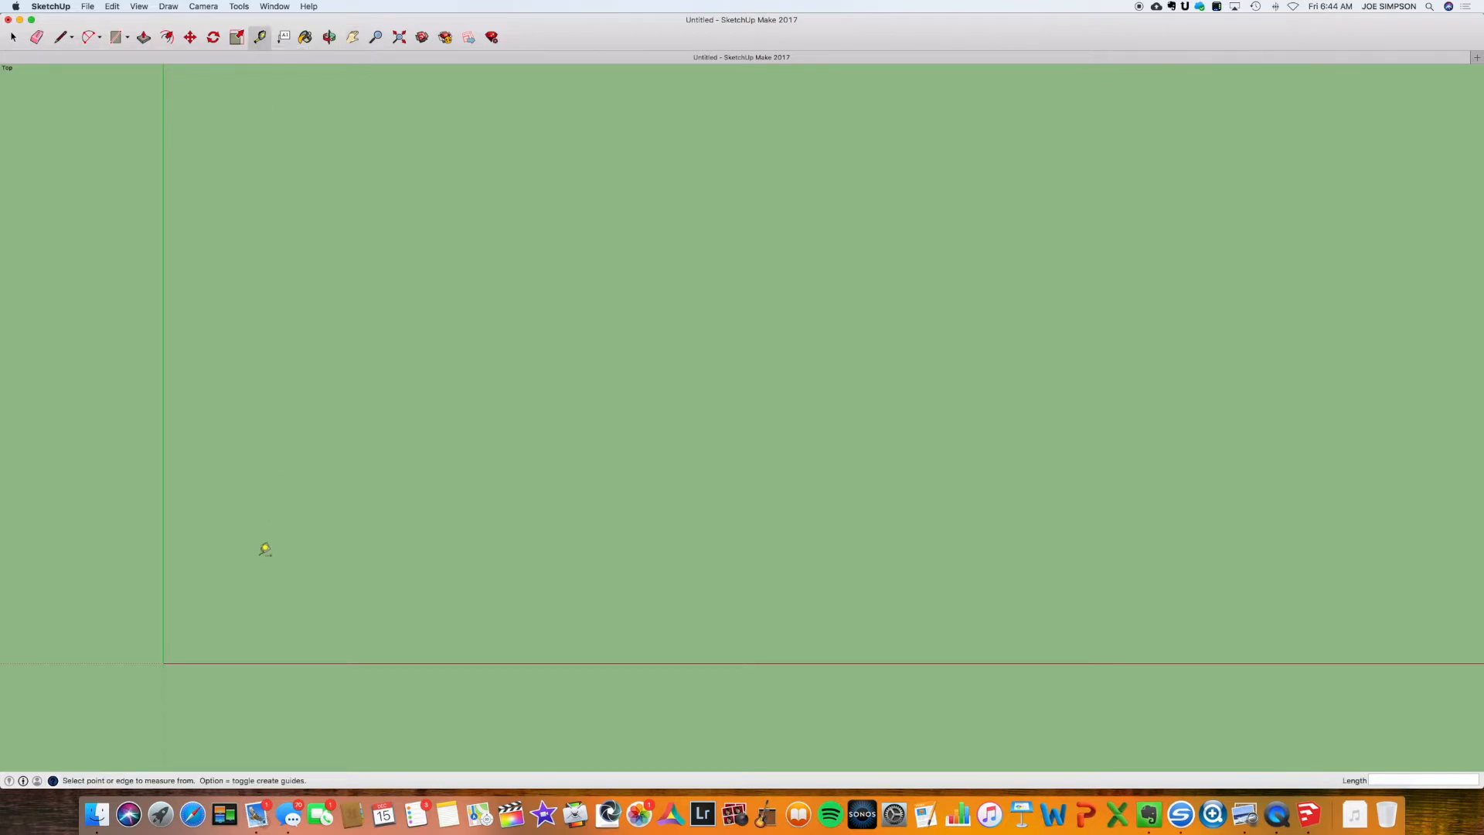
pyautogui.press('l')
pyautogui.click(163, 662)
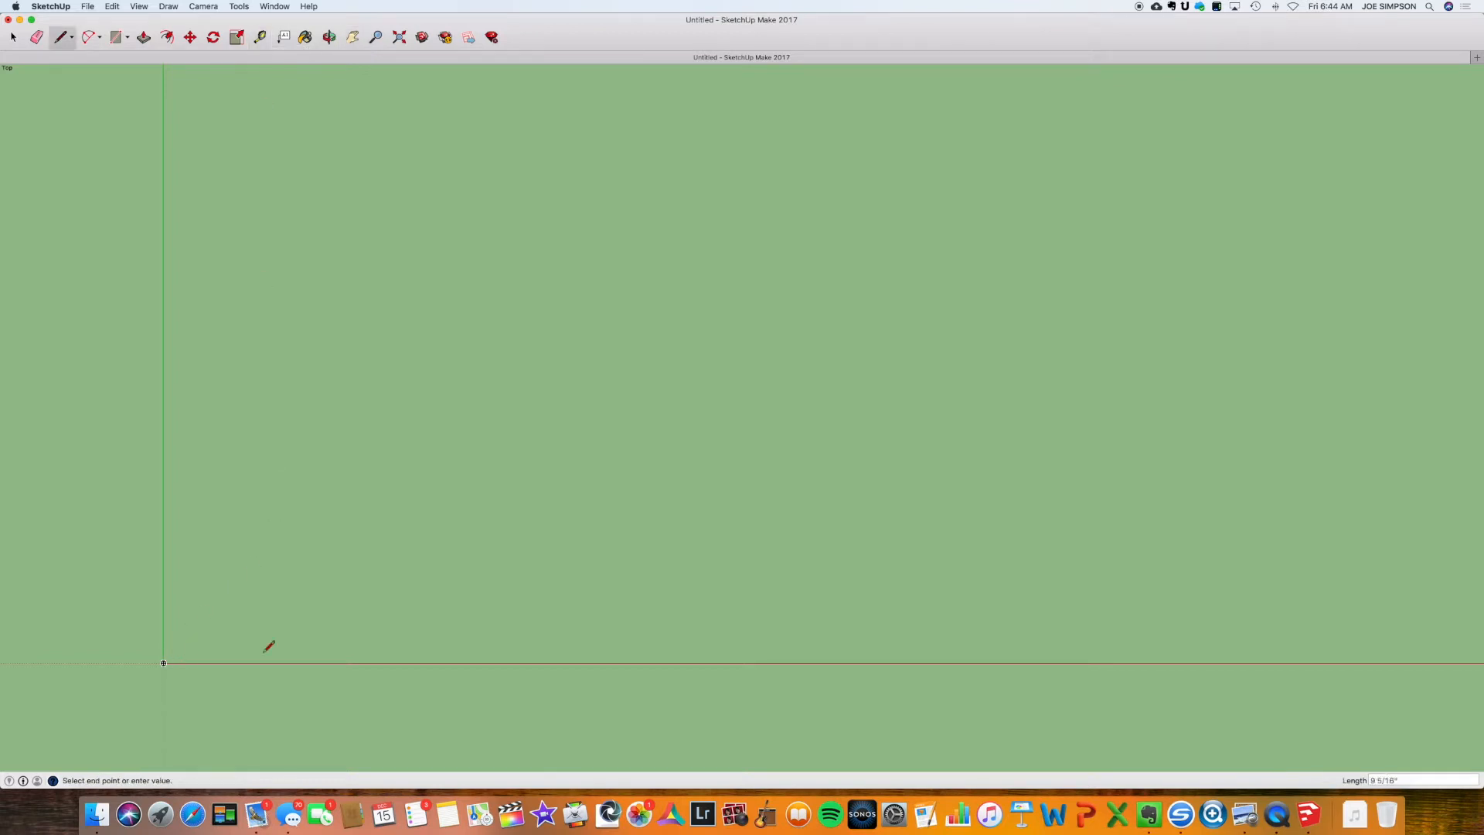
pyautogui.click(593, 662)
pyautogui.write('2')
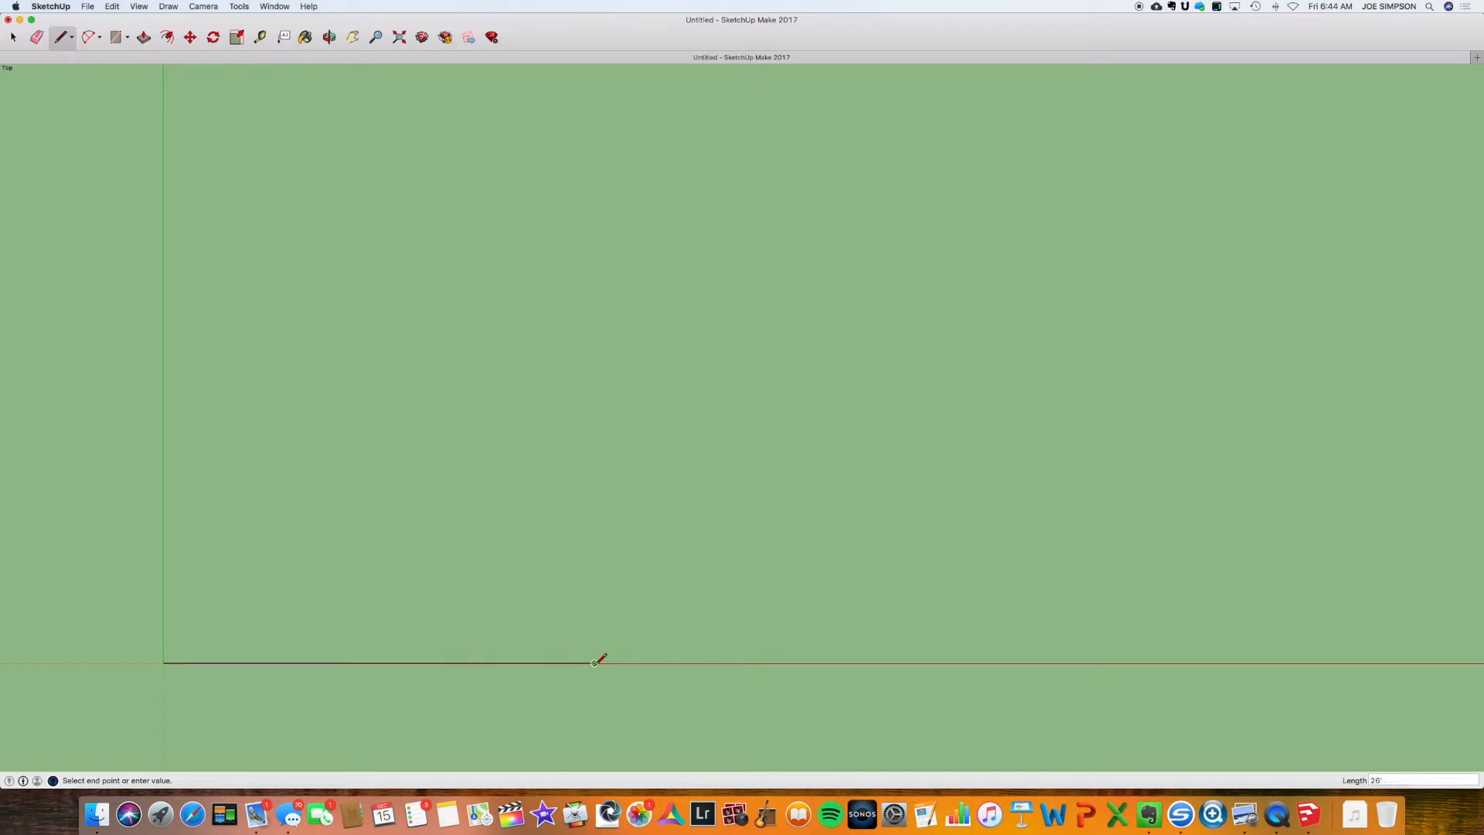
pyautogui.write("6'")
pyautogui.press('Return')
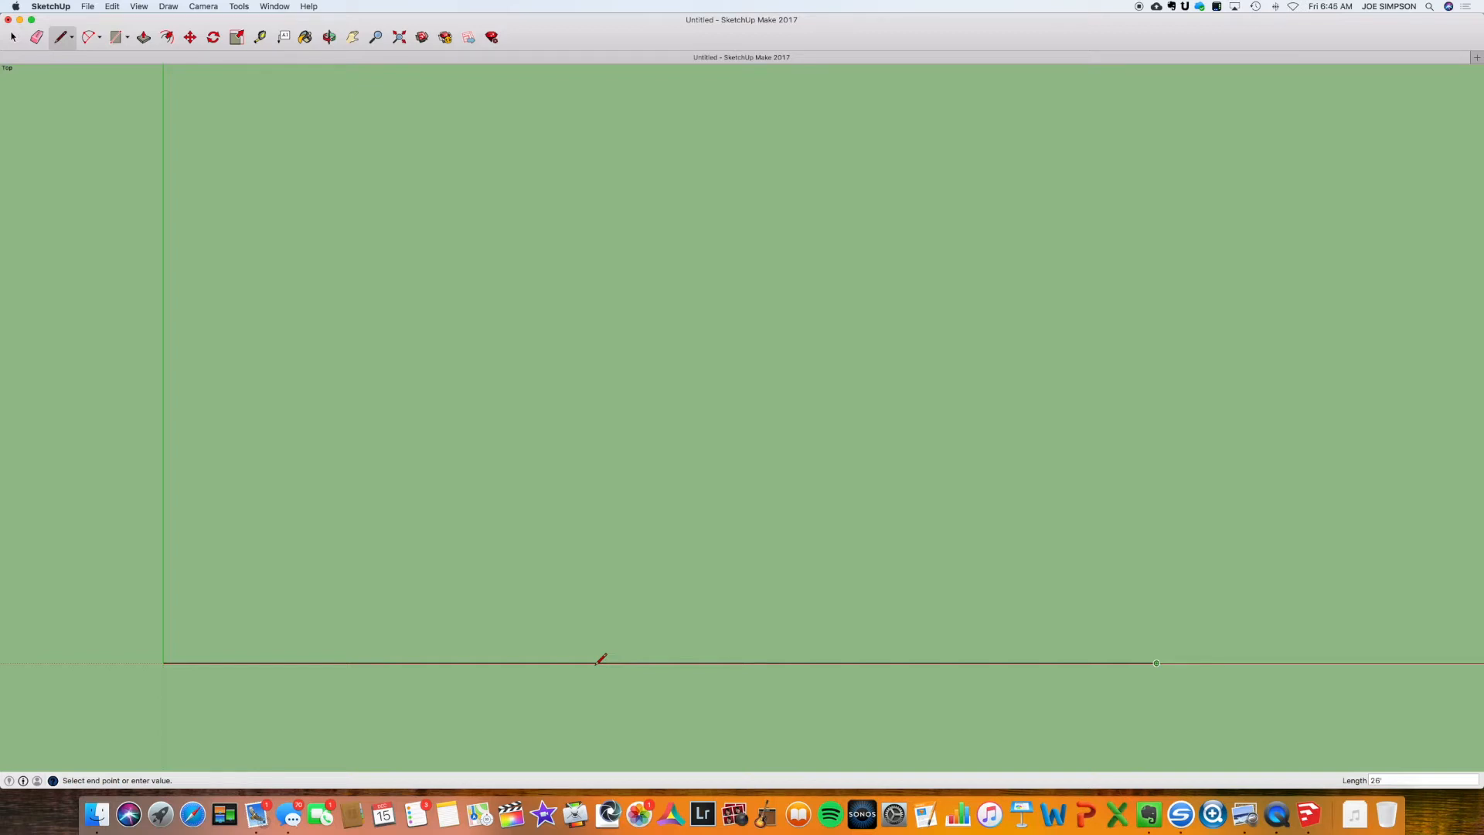
pyautogui.press('super+shift+e')
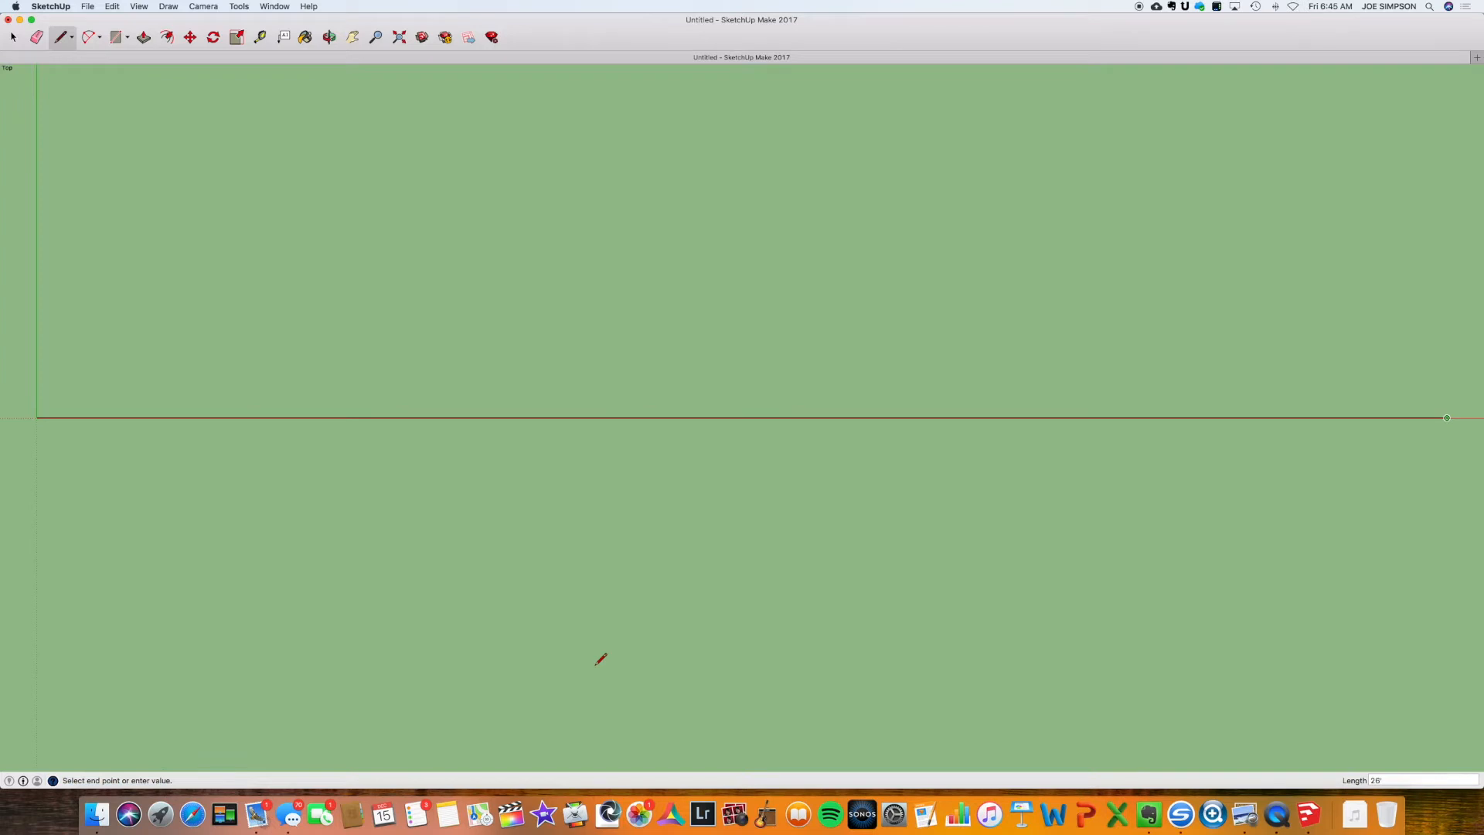
pyautogui.click(70, 417)
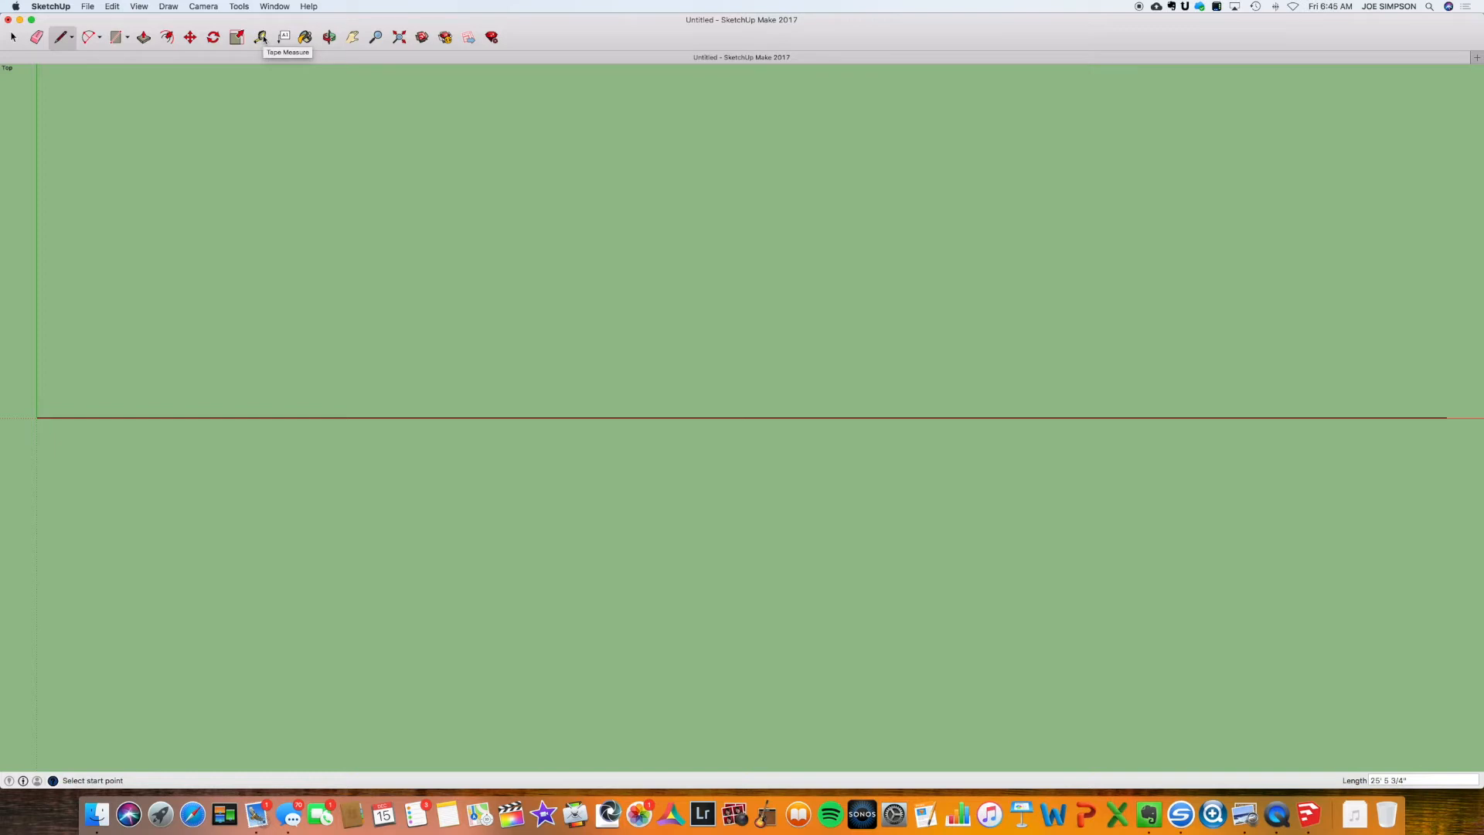
# Place a guide line parallel to the baseline, 8' 7" above it, with the Tape Measure.
pyautogui.click(262, 39)
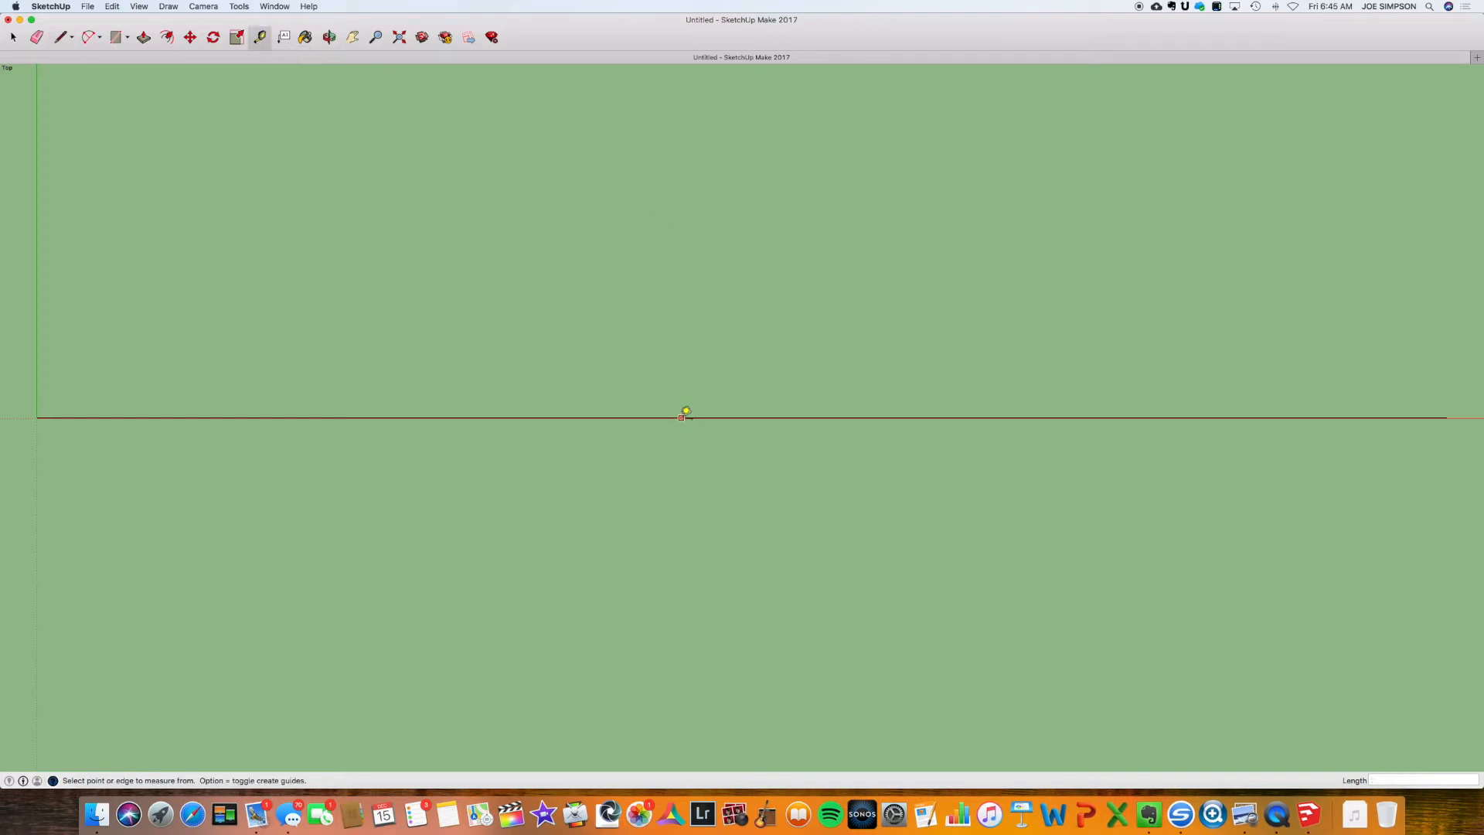
pyautogui.click(679, 417)
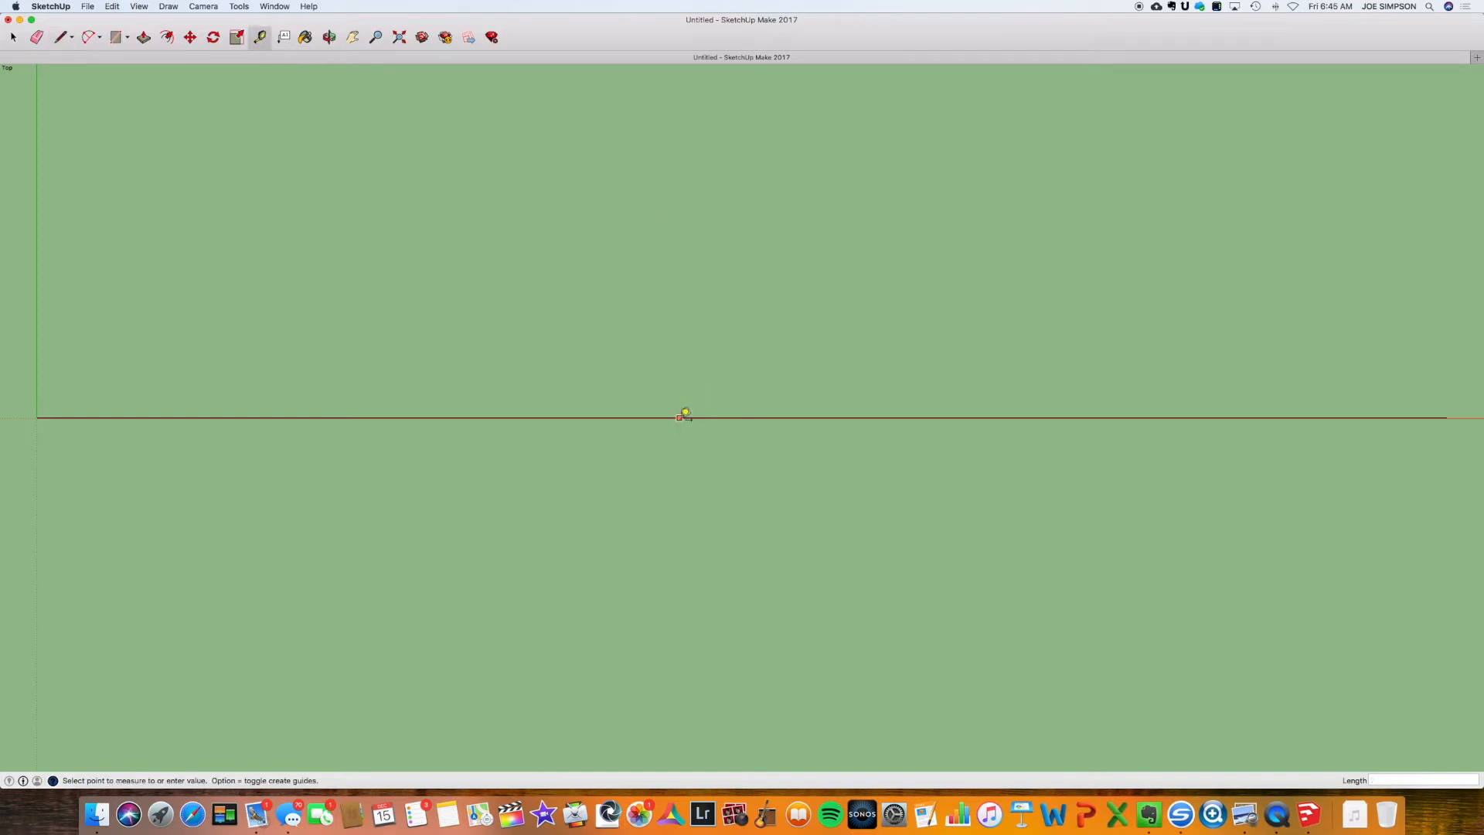
pyautogui.click(687, 103)
pyautogui.write('8\',7"')
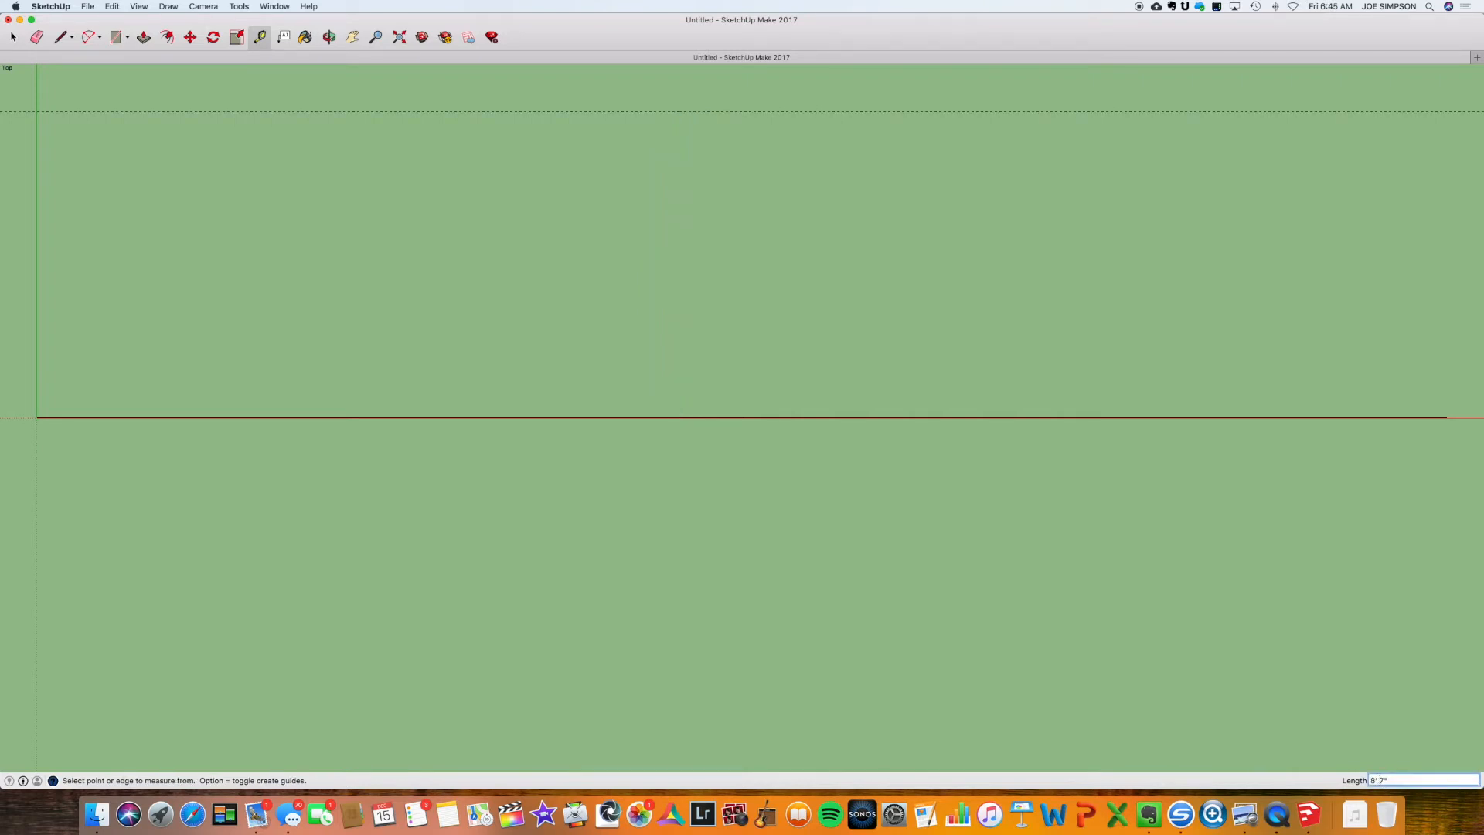
pyautogui.press('Return')
# Draw a vertical line from the baseline's midpoint up to the guide line.
pyautogui.scroll(-3, 753, 367)
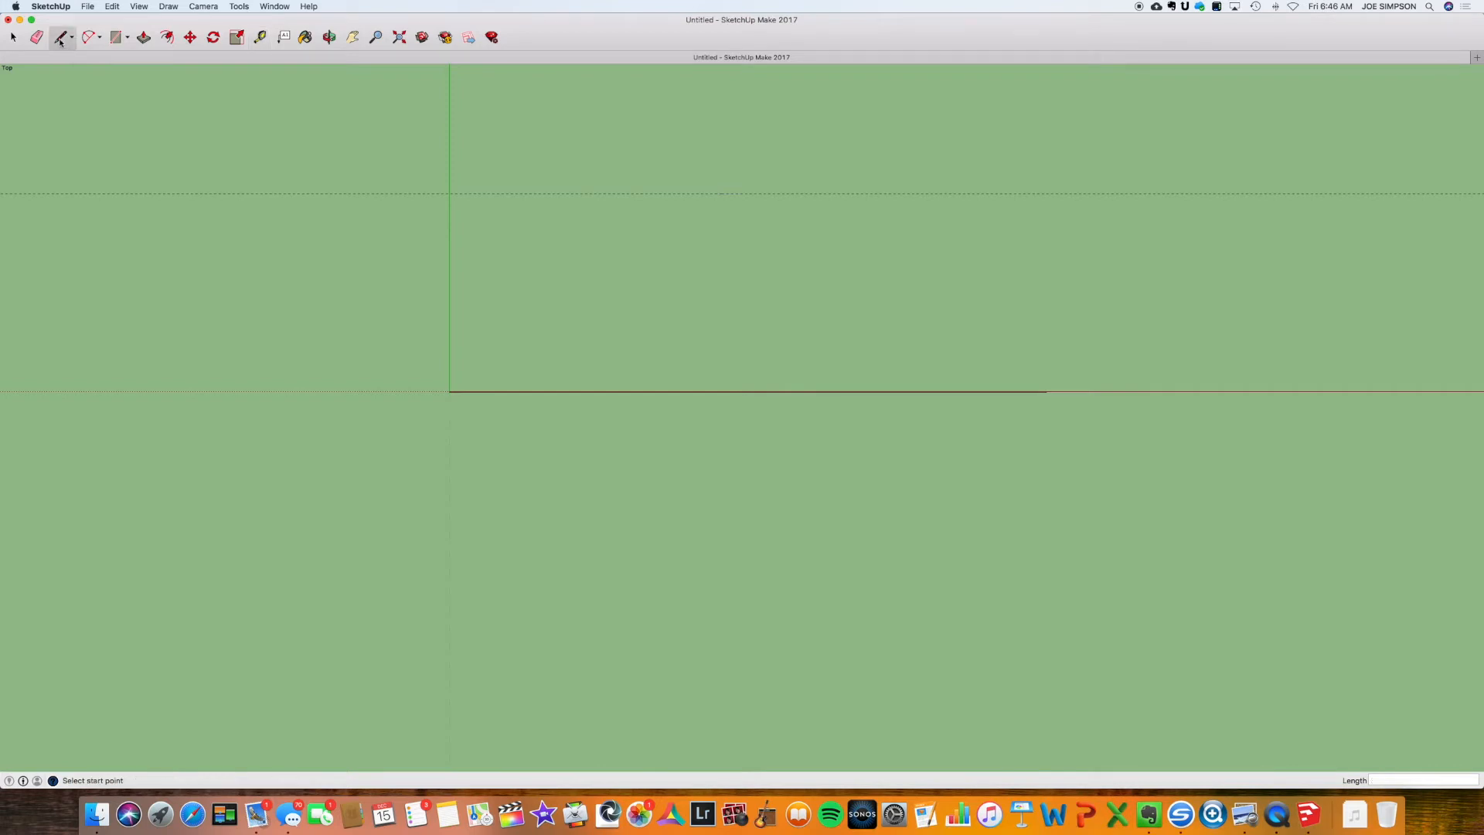
pyautogui.click(747, 391)
pyautogui.click(748, 193)
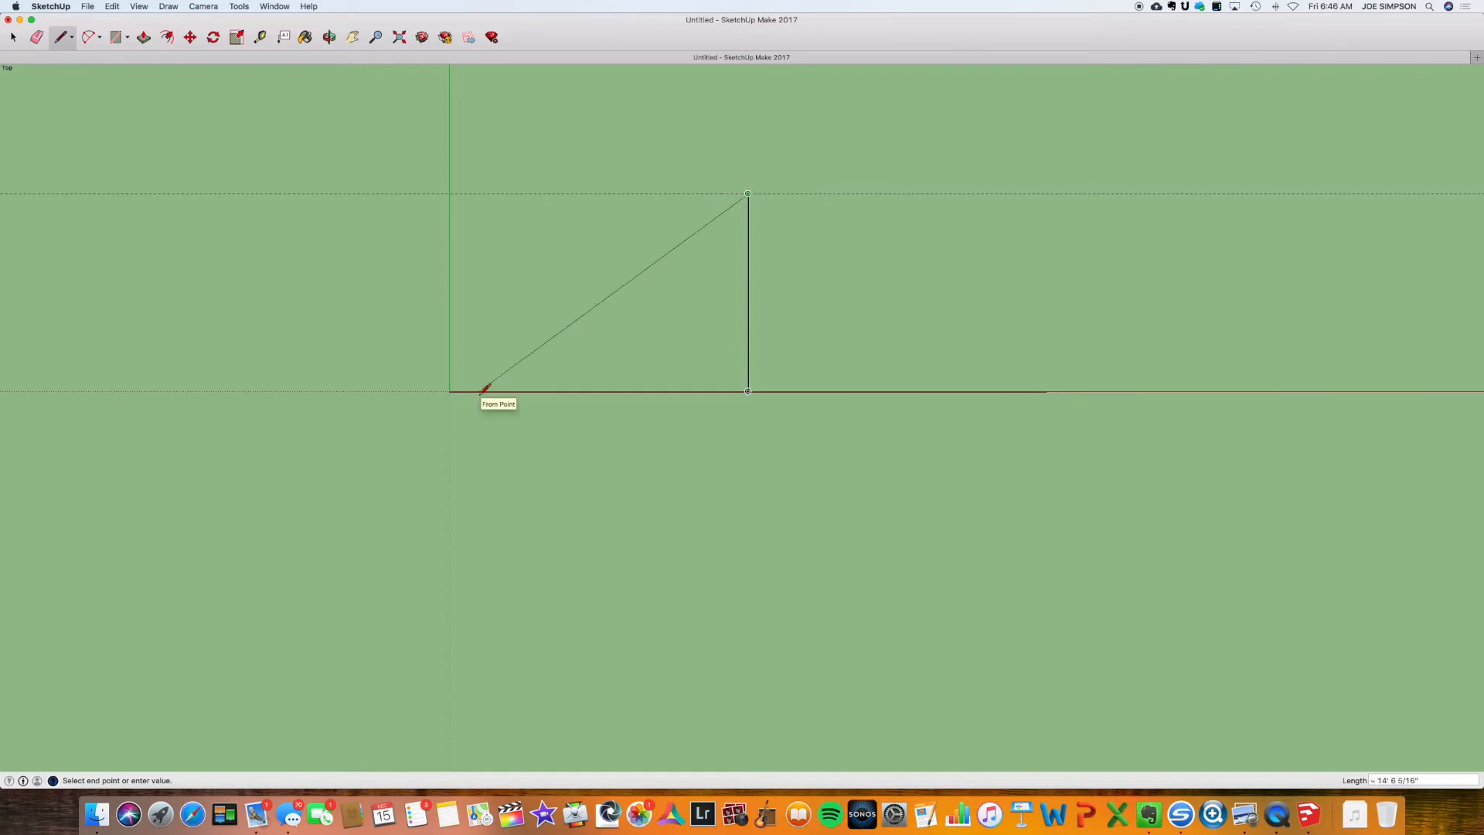
pyautogui.press('Escape')
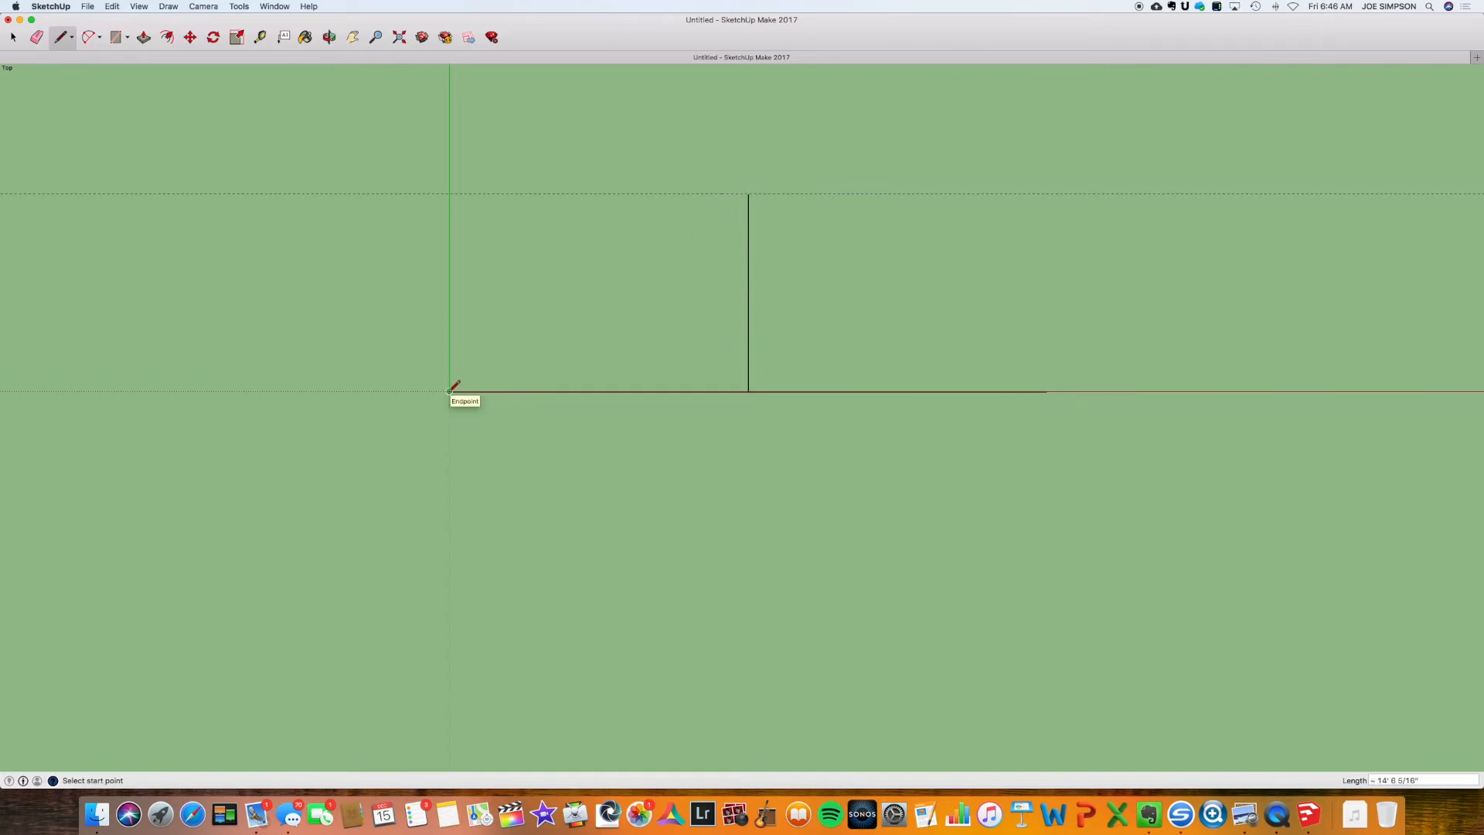
# Draw a 1' vertical heel line upward from each end of the baseline.
pyautogui.click(449, 391)
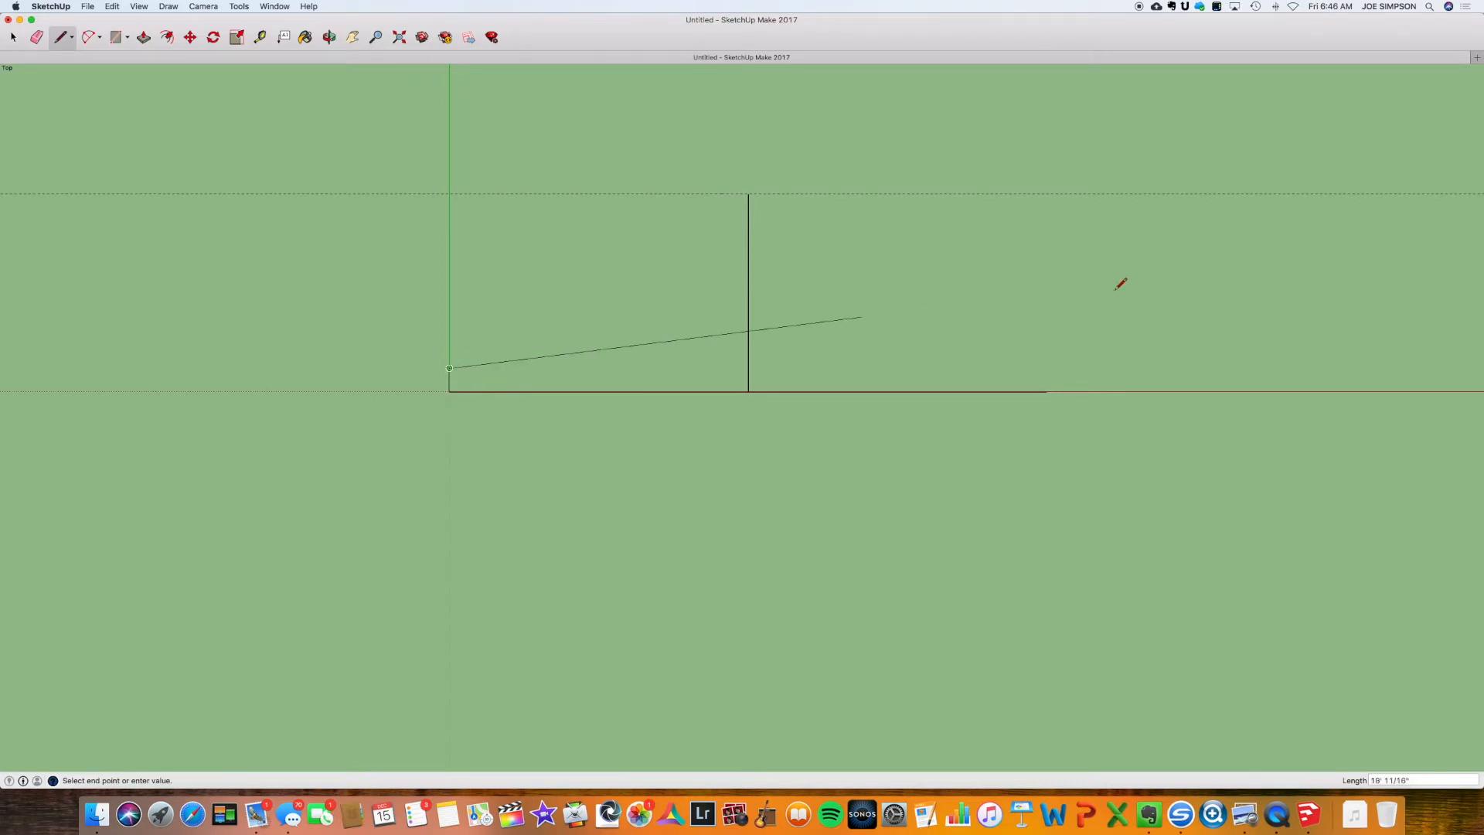
pyautogui.press('Escape')
pyautogui.click(1046, 391)
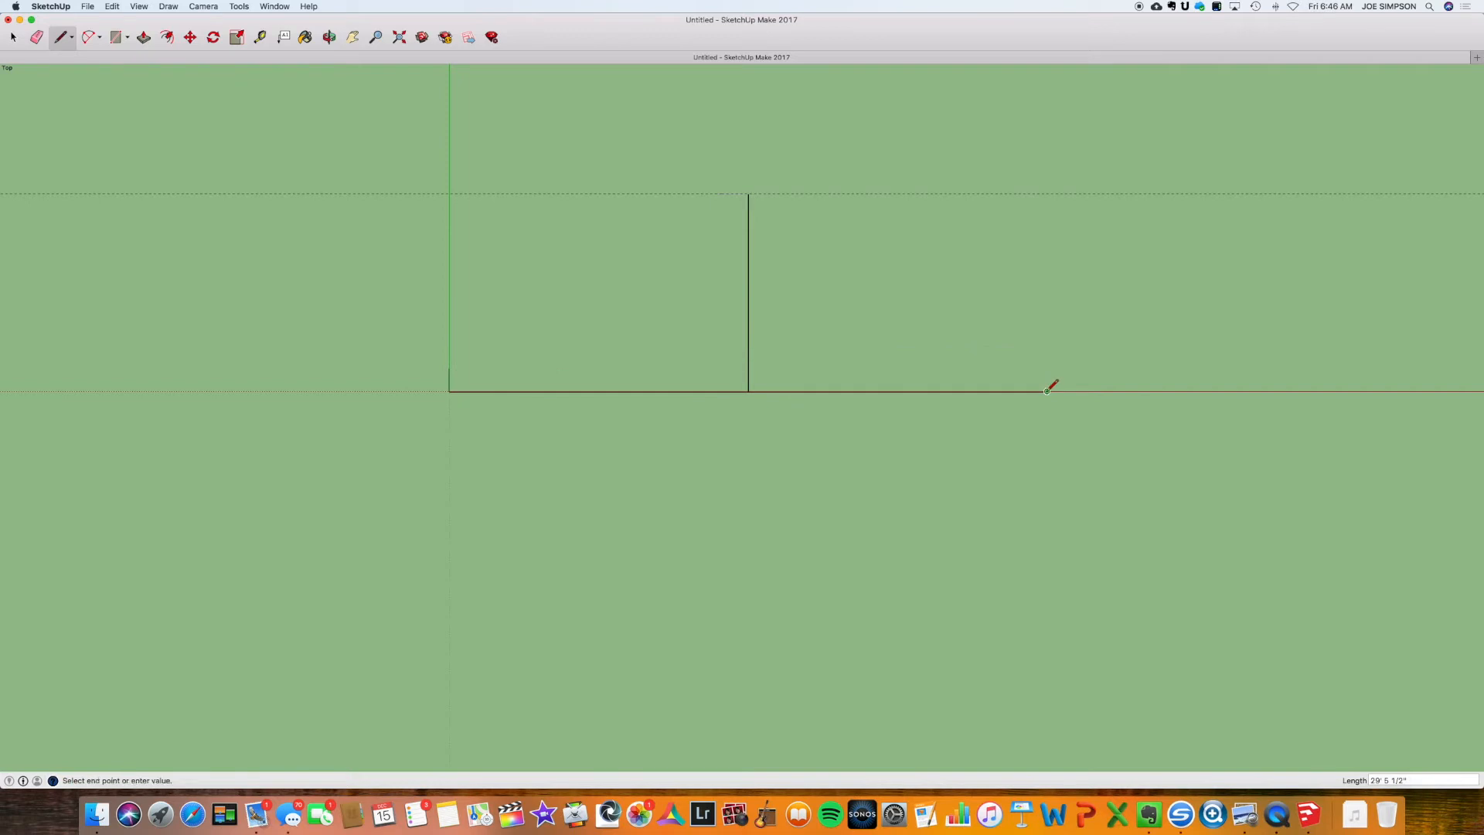
pyautogui.click(1047, 368)
pyautogui.press('Escape')
# Connect the tops of both heel lines to the peak of the centre line with sloping top chord edges.
pyautogui.click(449, 368)
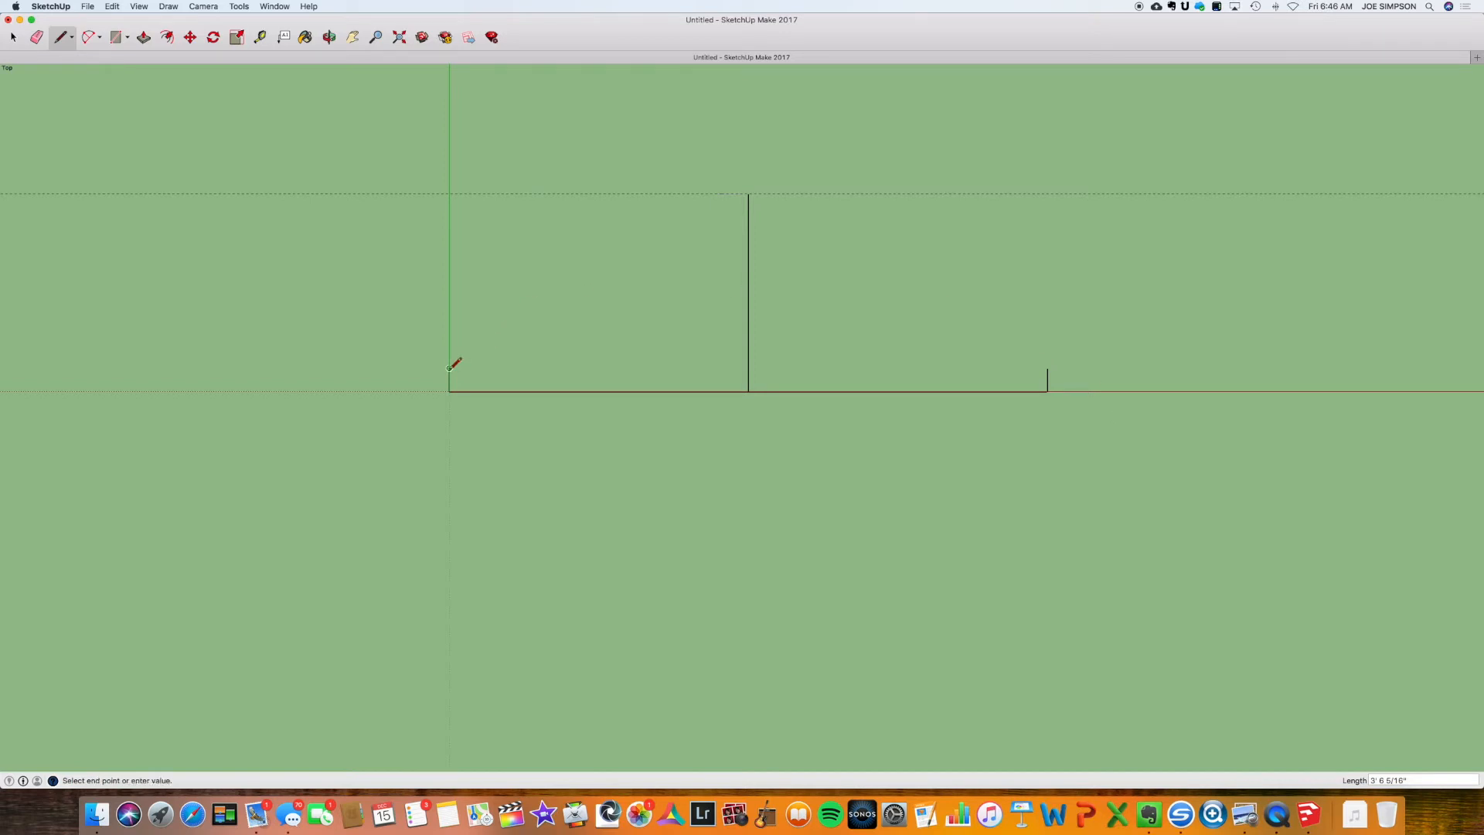
pyautogui.click(748, 193)
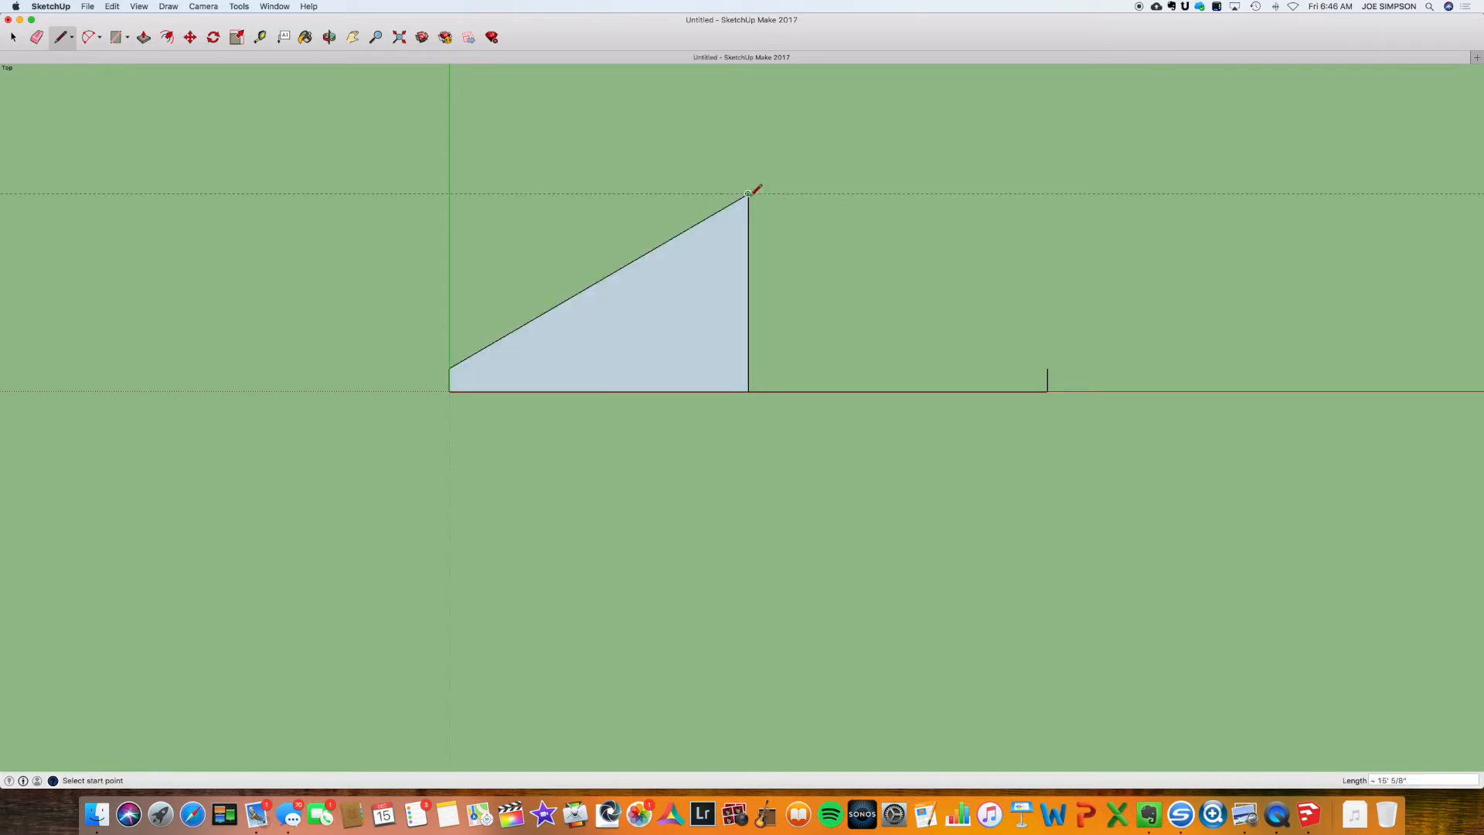
pyautogui.click(1047, 368)
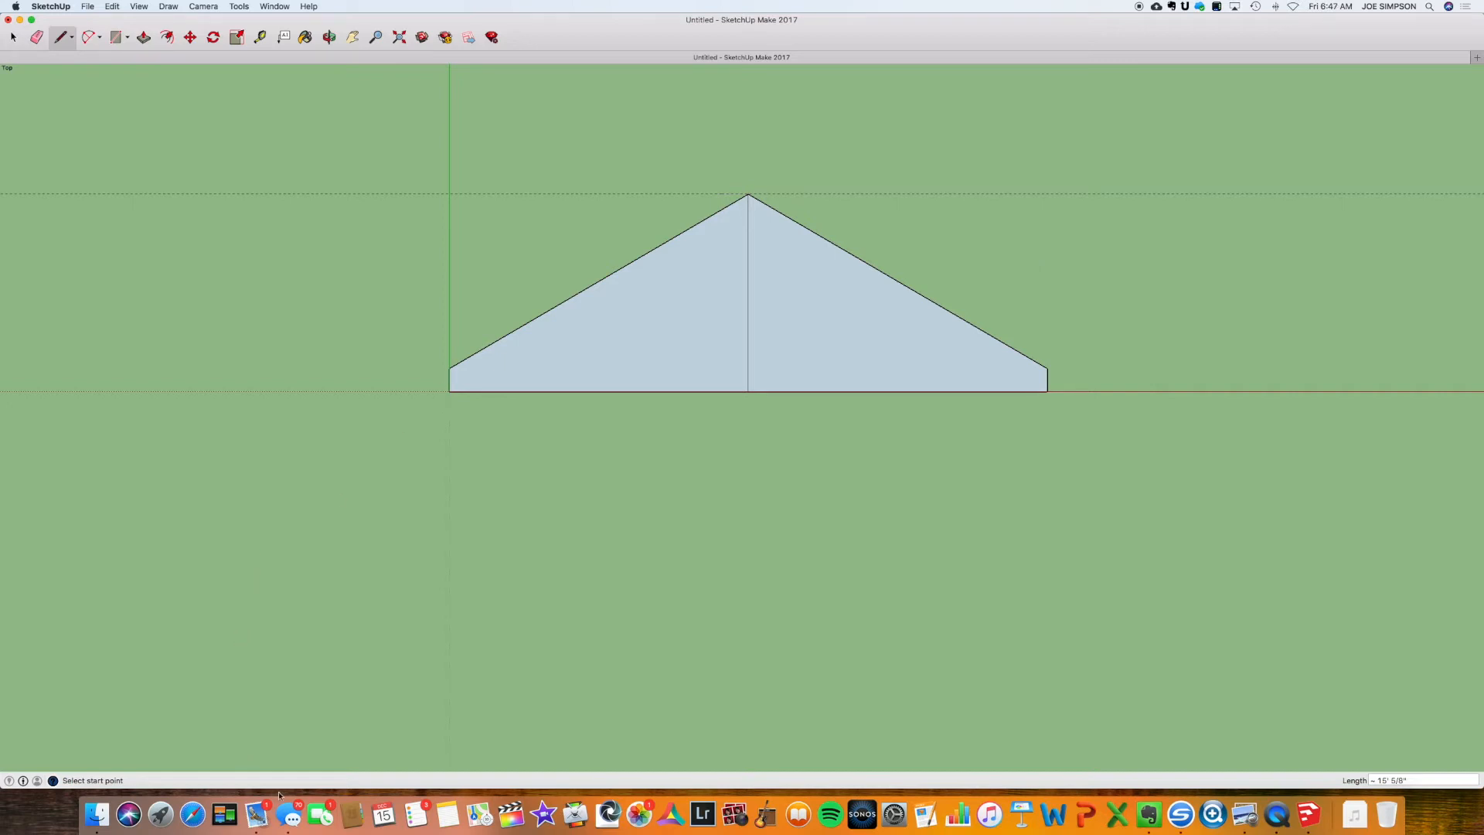
# Switch to Evernote, open the attached stamped trusses PDF to check the A01 scissor truss dimensions, and return to the SketchUp model.
pyautogui.click(1148, 813)
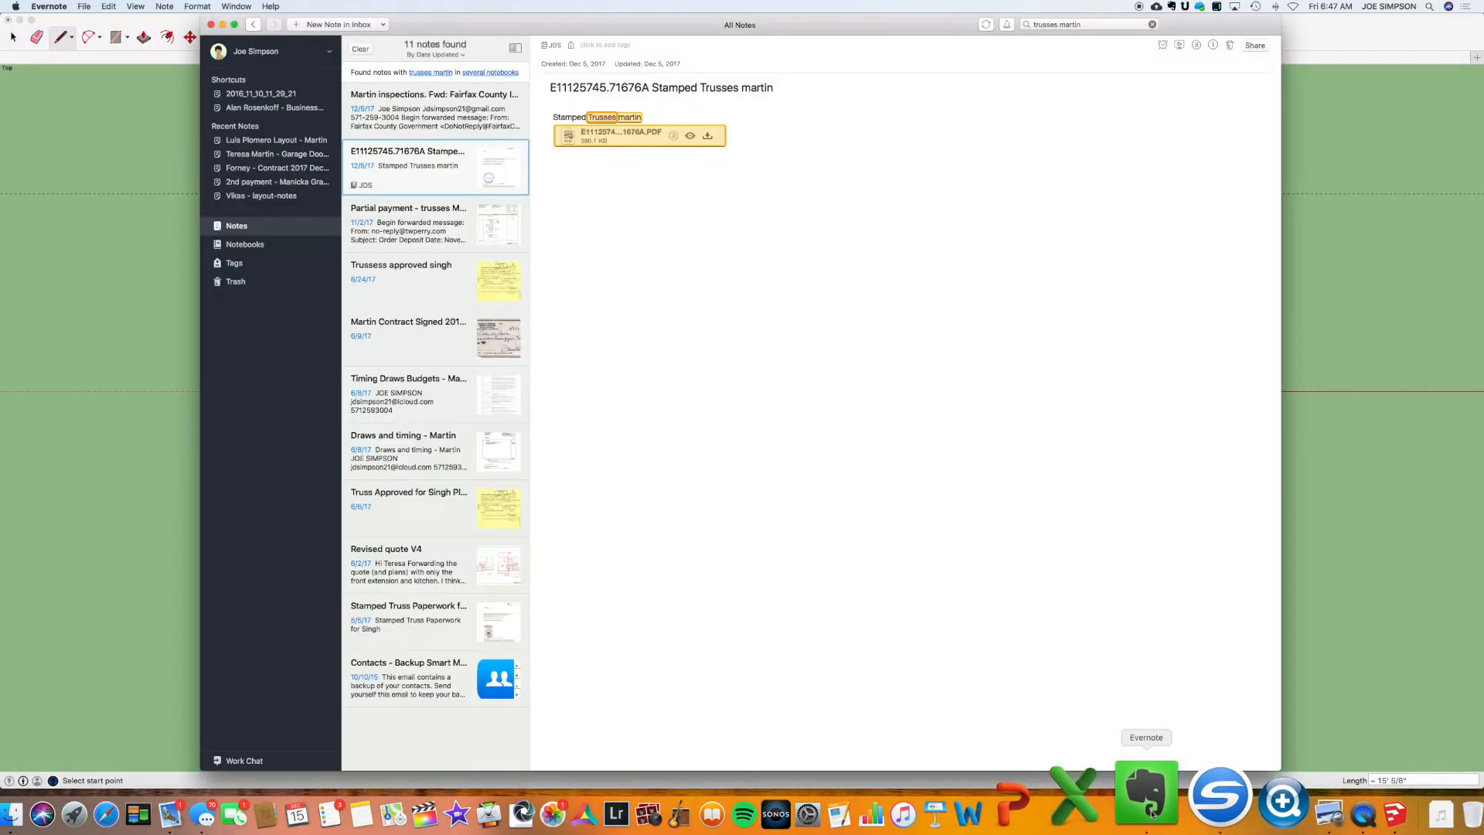
pyautogui.doubleClick(625, 144)
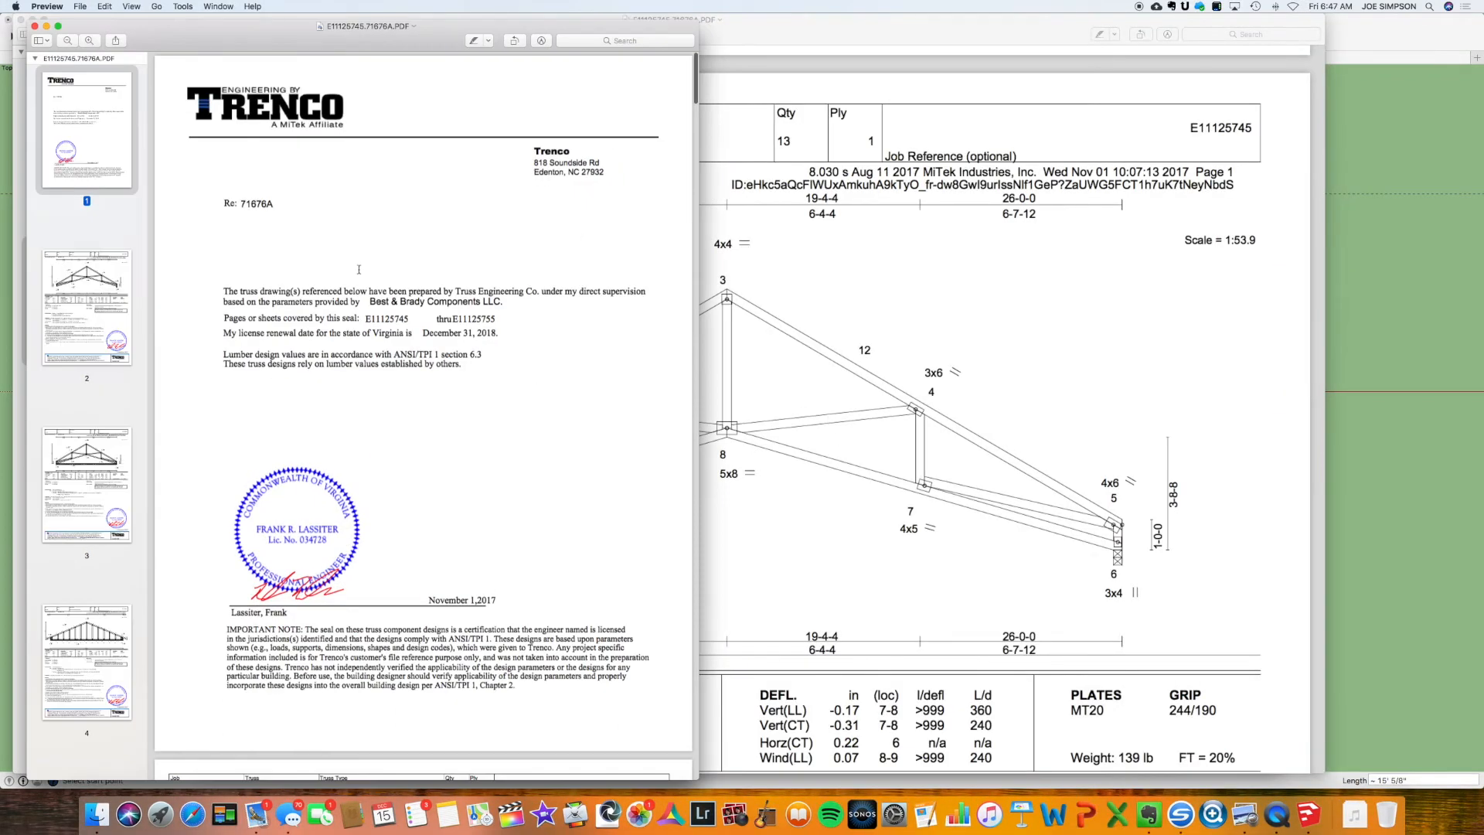
pyautogui.click(34, 25)
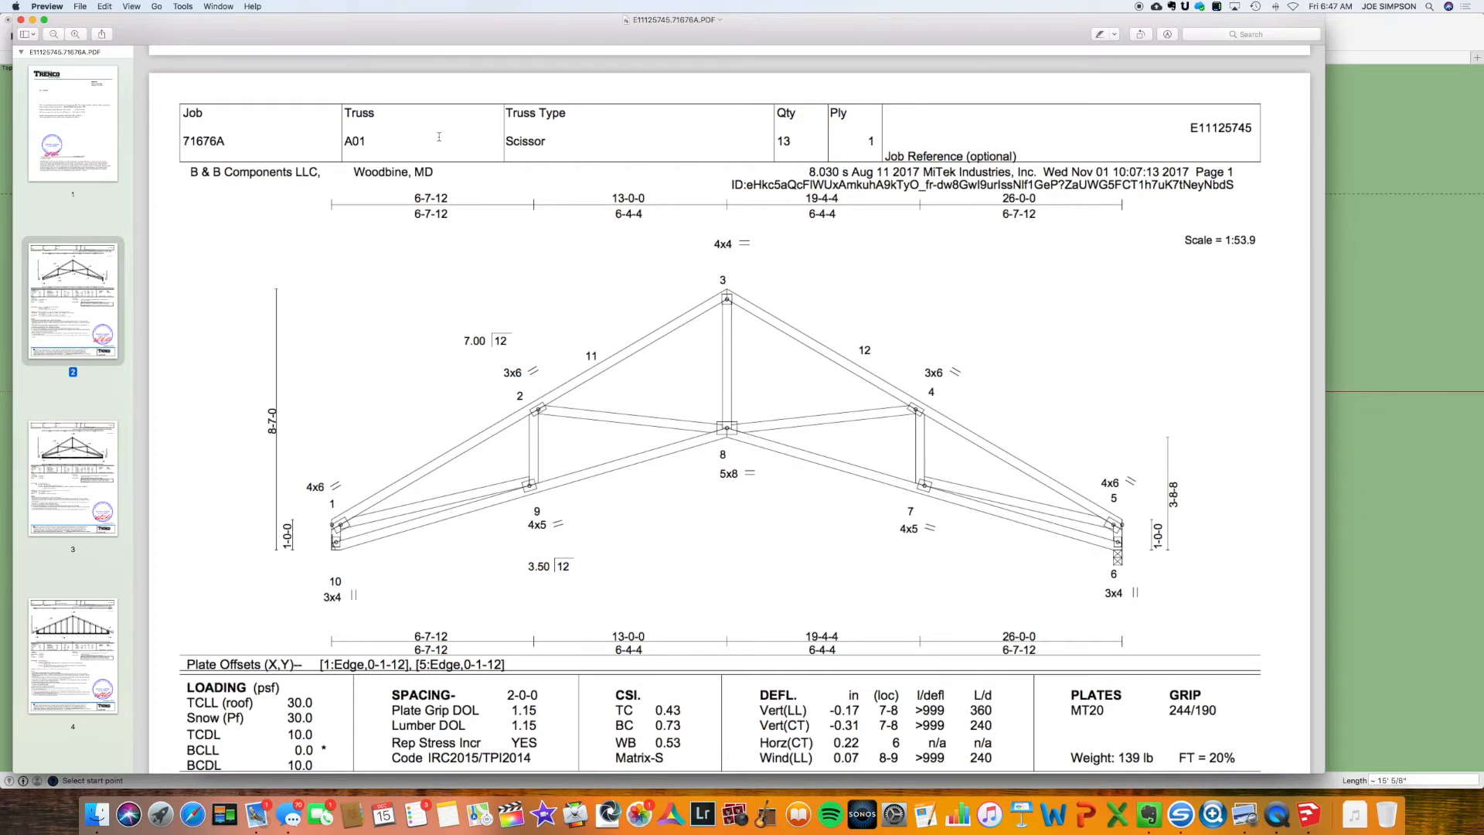
pyautogui.click(33, 19)
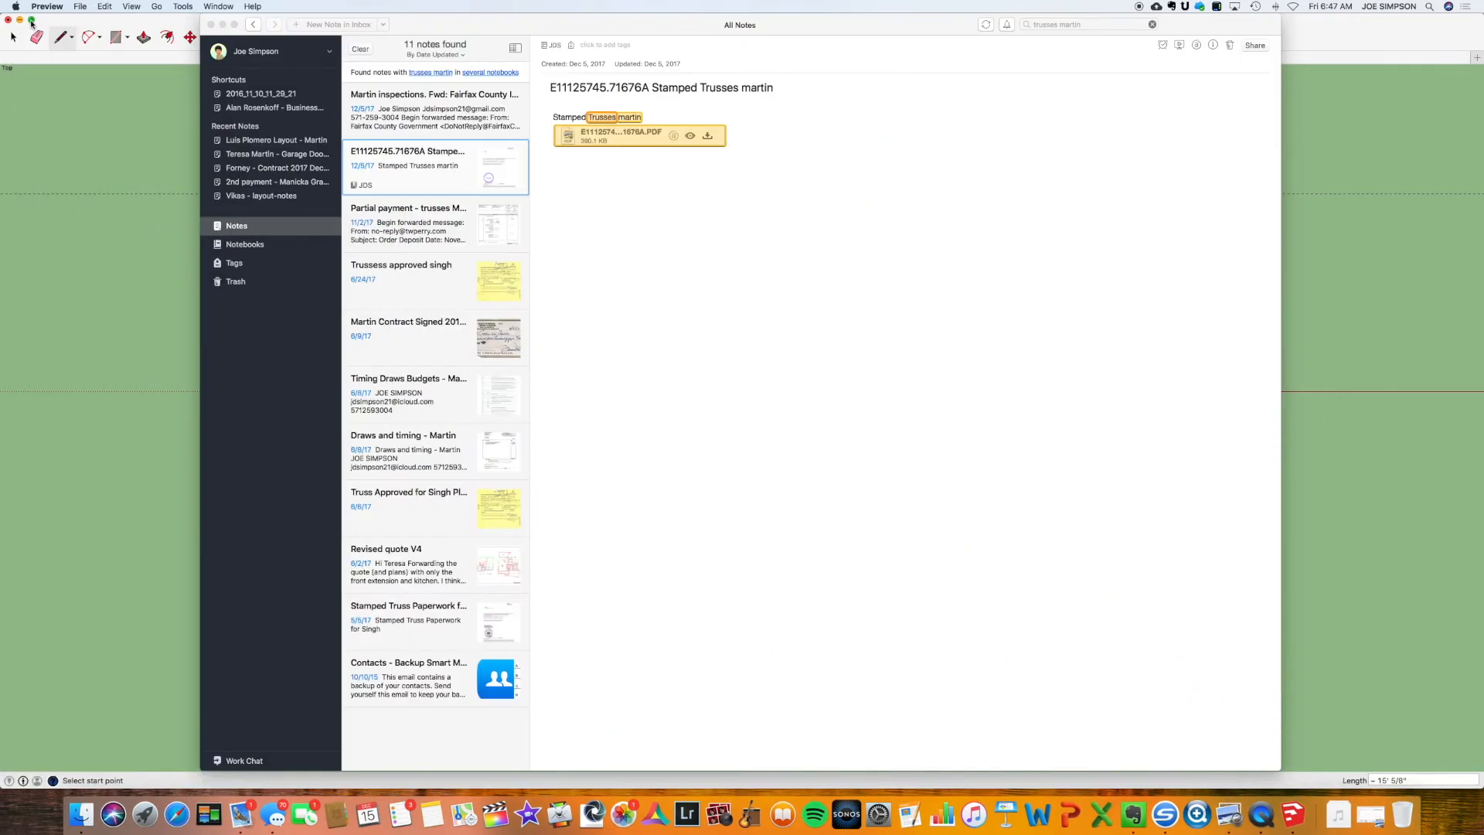
pyautogui.click(128, 274)
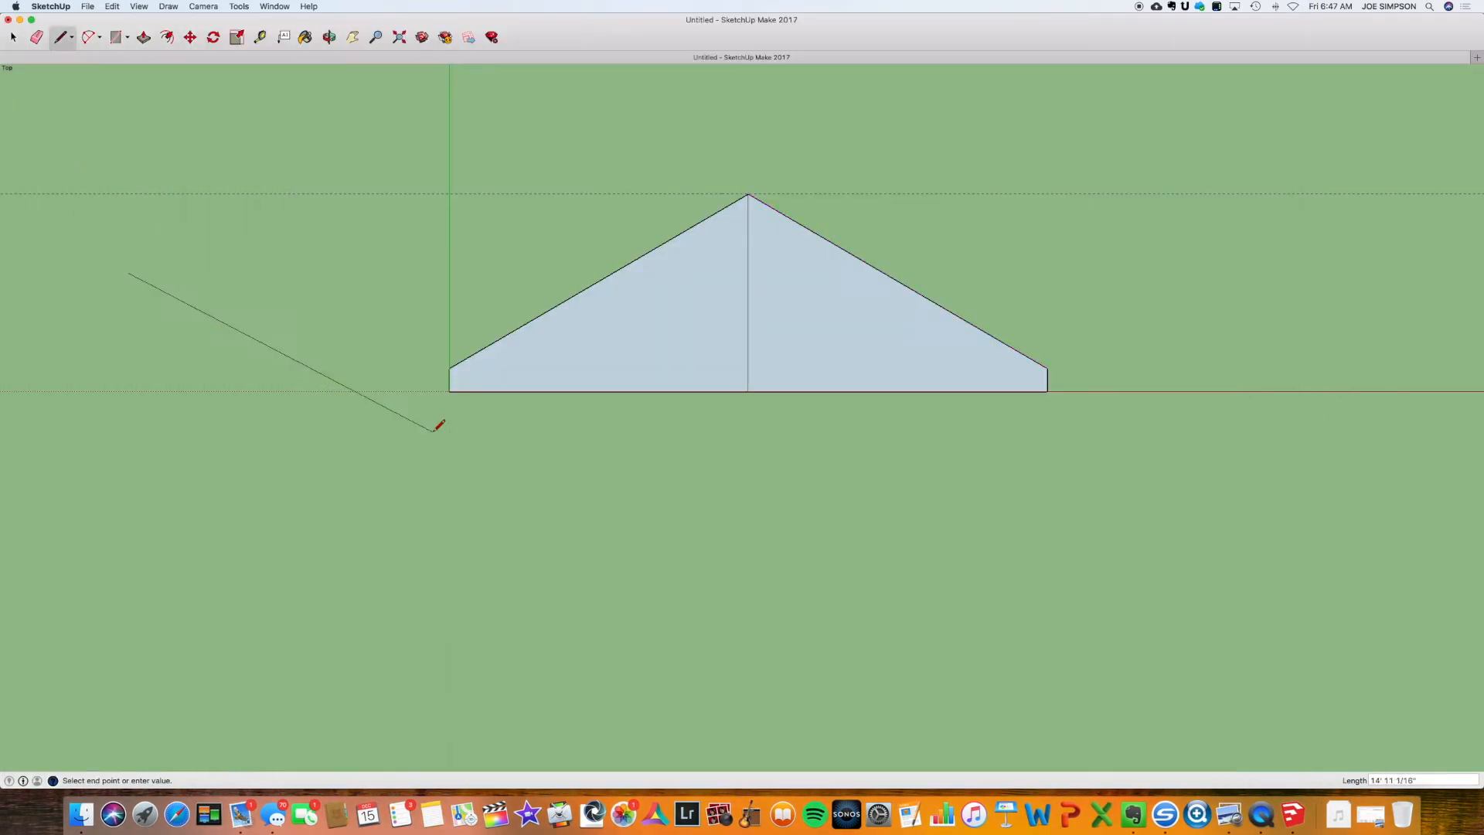
pyautogui.press('Escape')
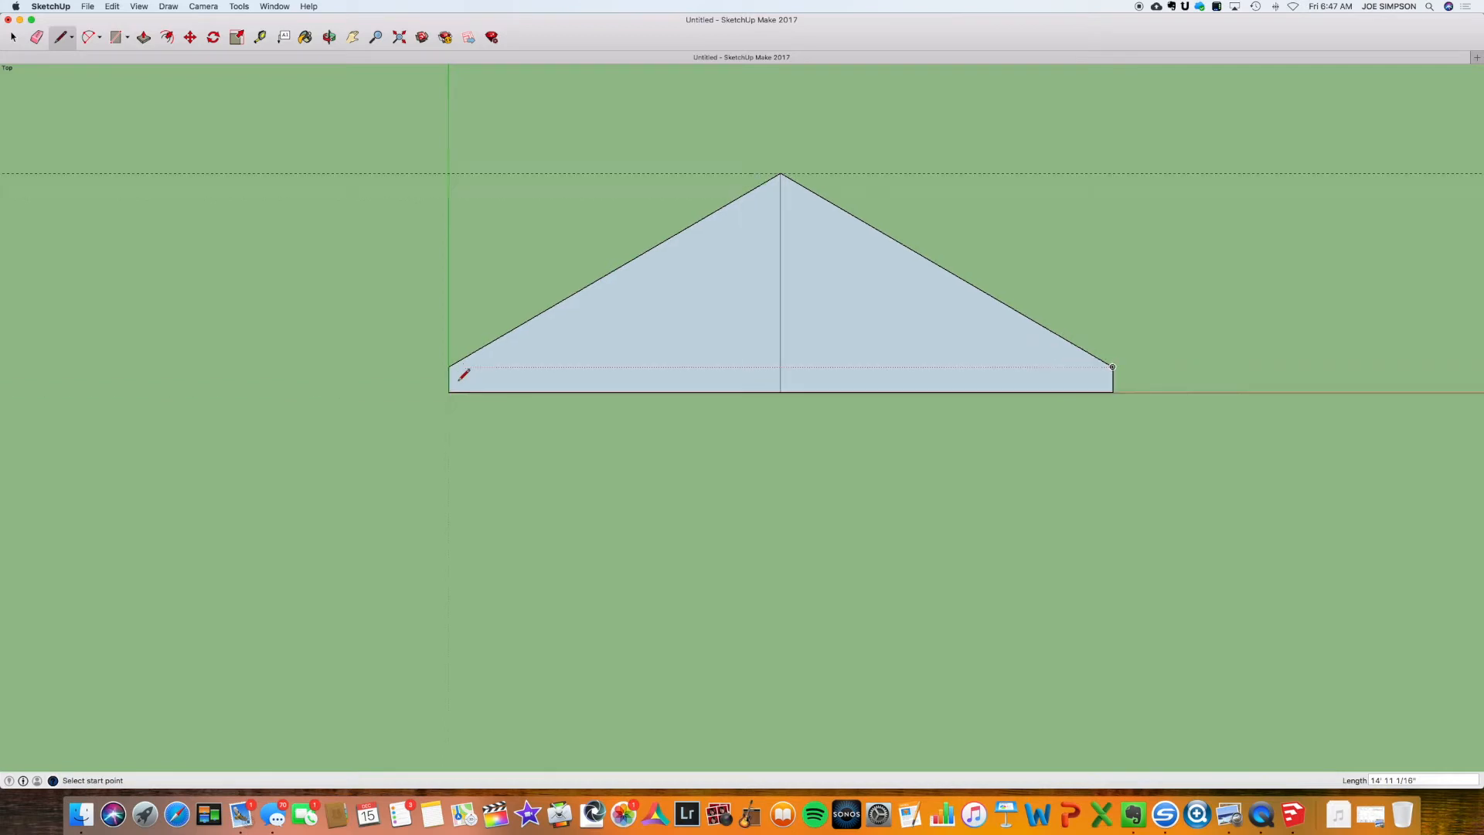
# Place vertical guide lines 3.5" inward from both heel lines with the Tape Measure.
pyautogui.scroll(4, 463, 374)
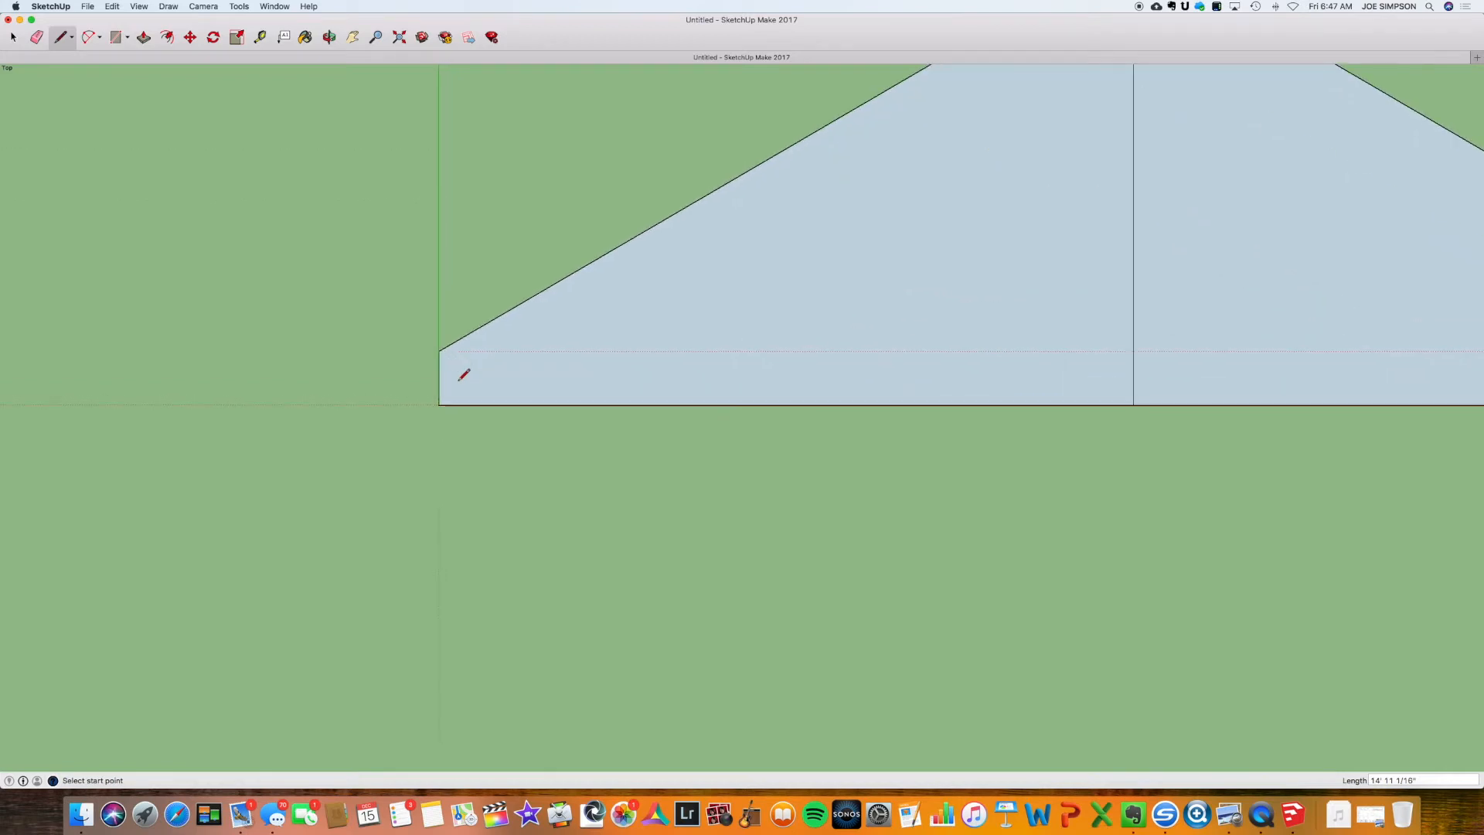
pyautogui.hotkey('shift', 'z')
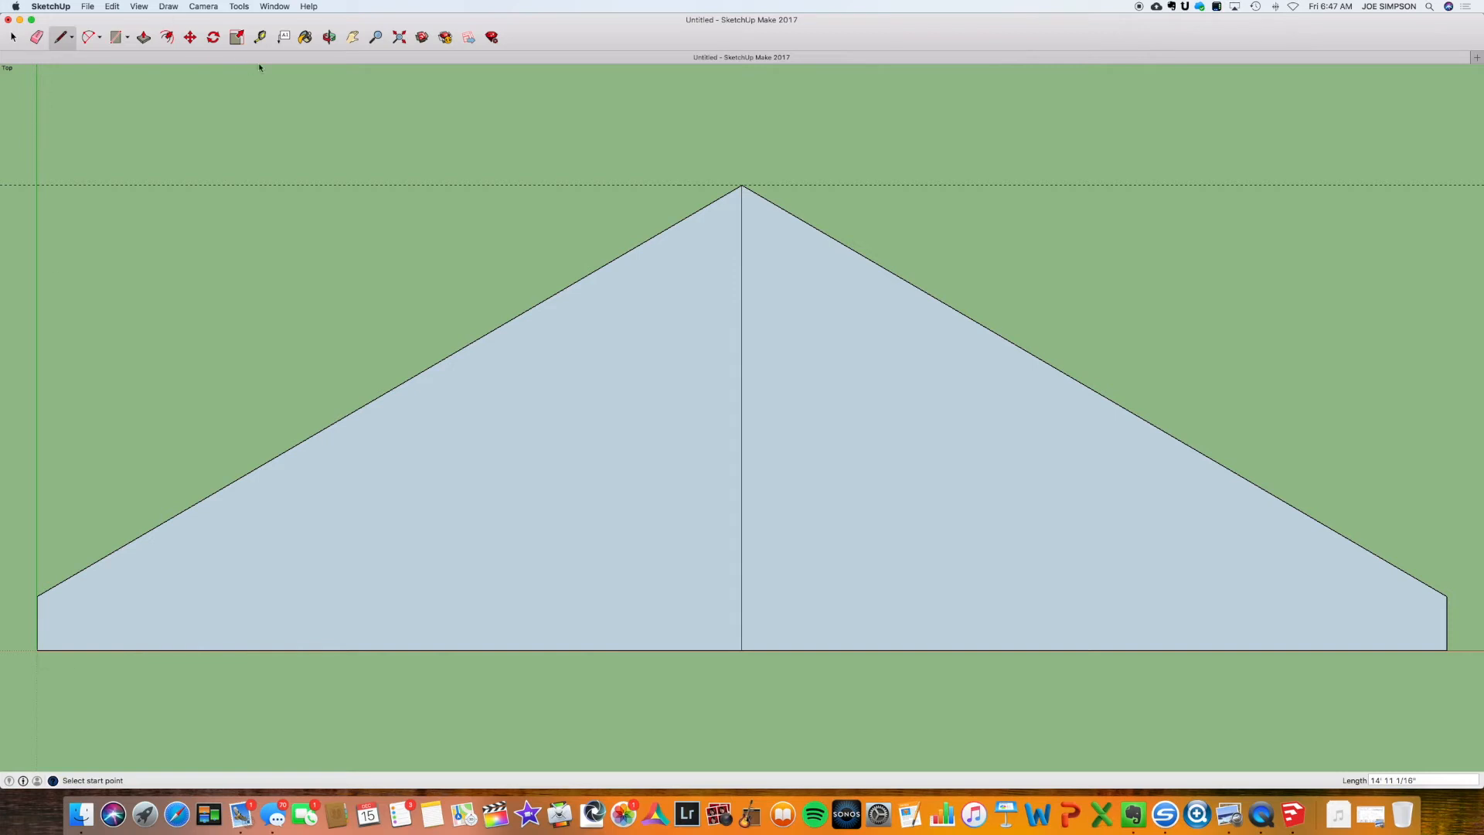
pyautogui.press('t')
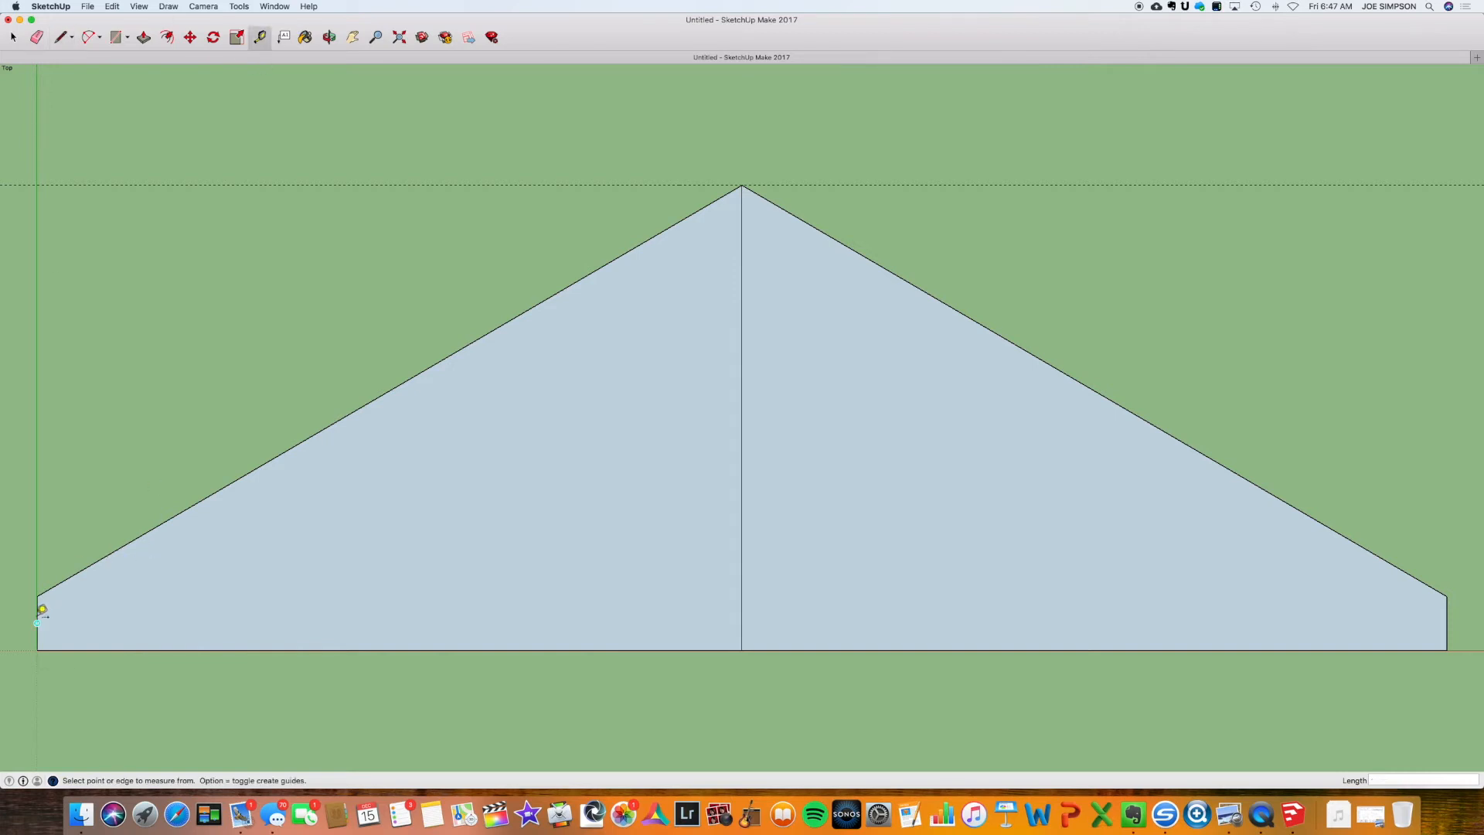
pyautogui.click(45, 602)
pyautogui.click(61, 603)
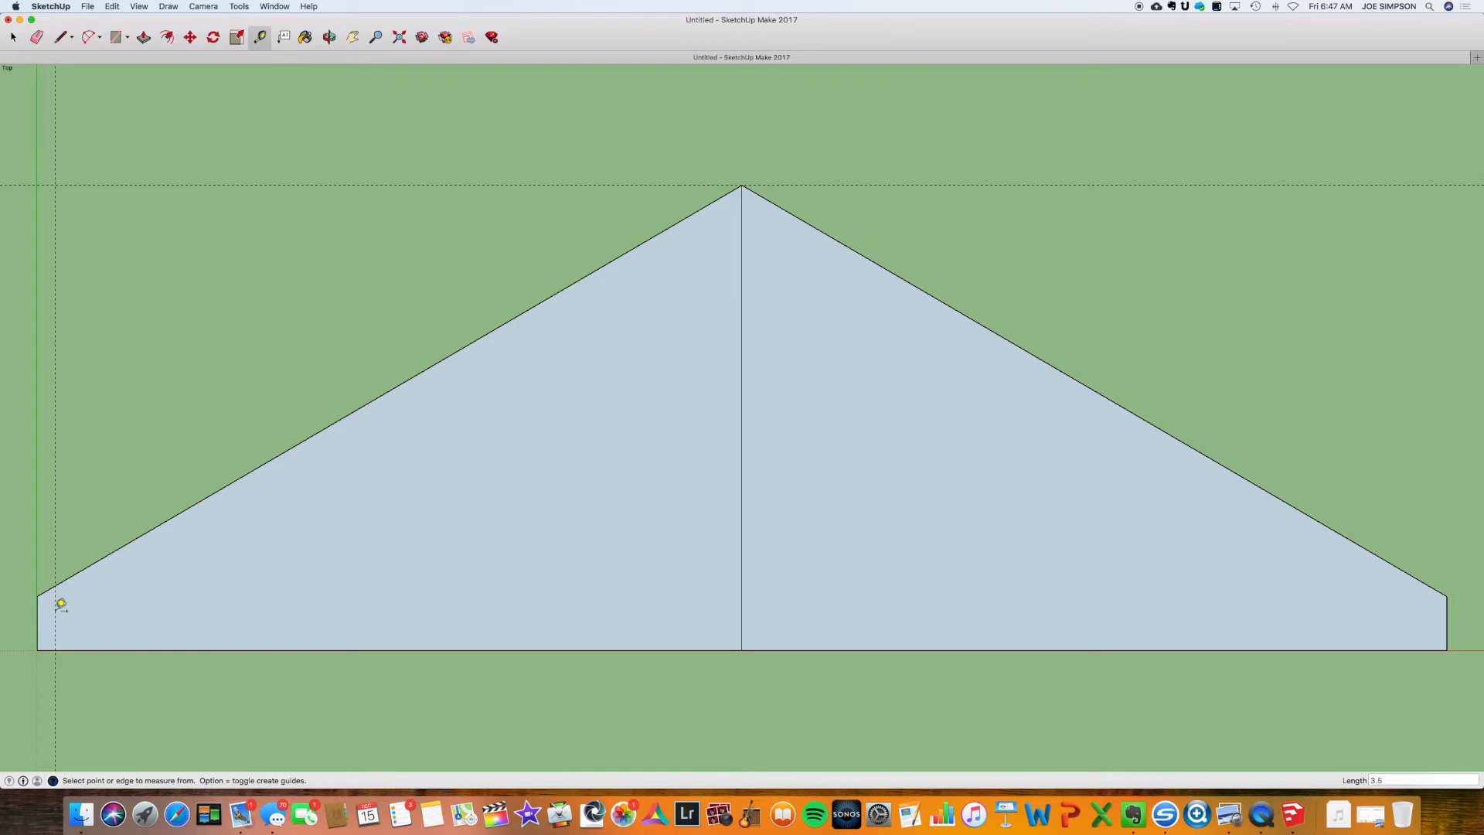
pyautogui.press('Return')
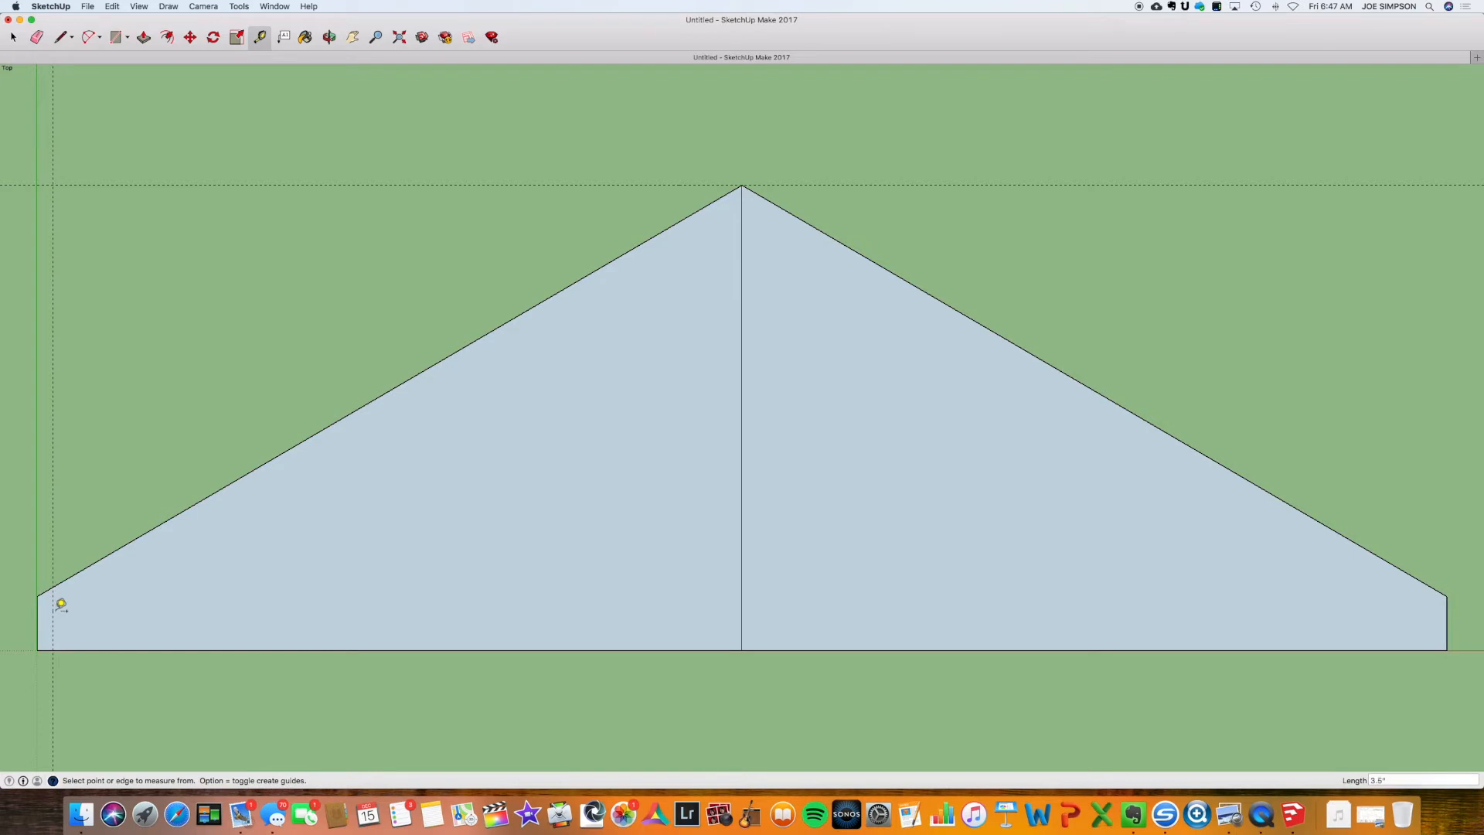
pyautogui.click(1446, 614)
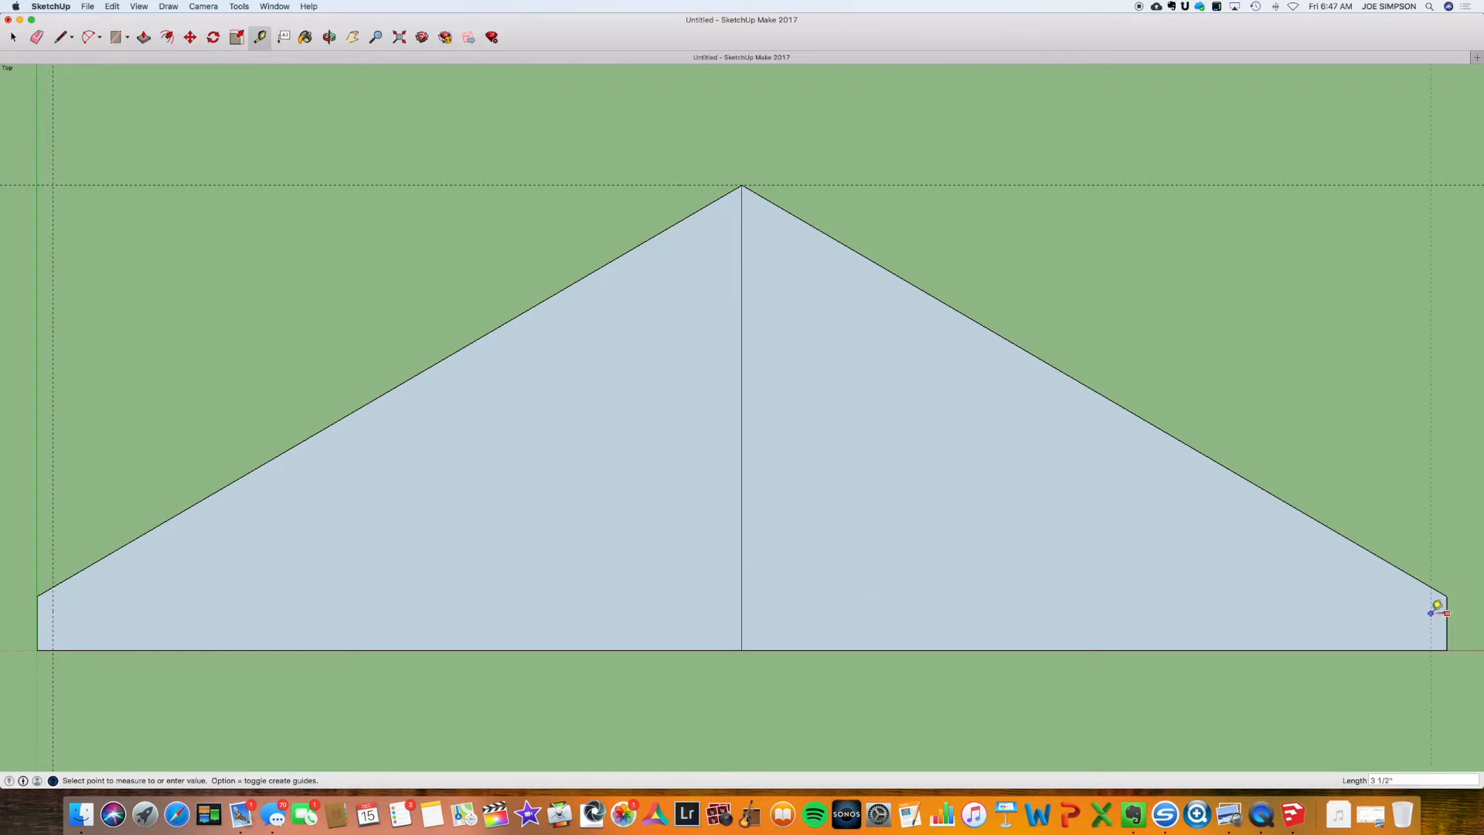
pyautogui.click(1432, 609)
pyautogui.write('3.5')
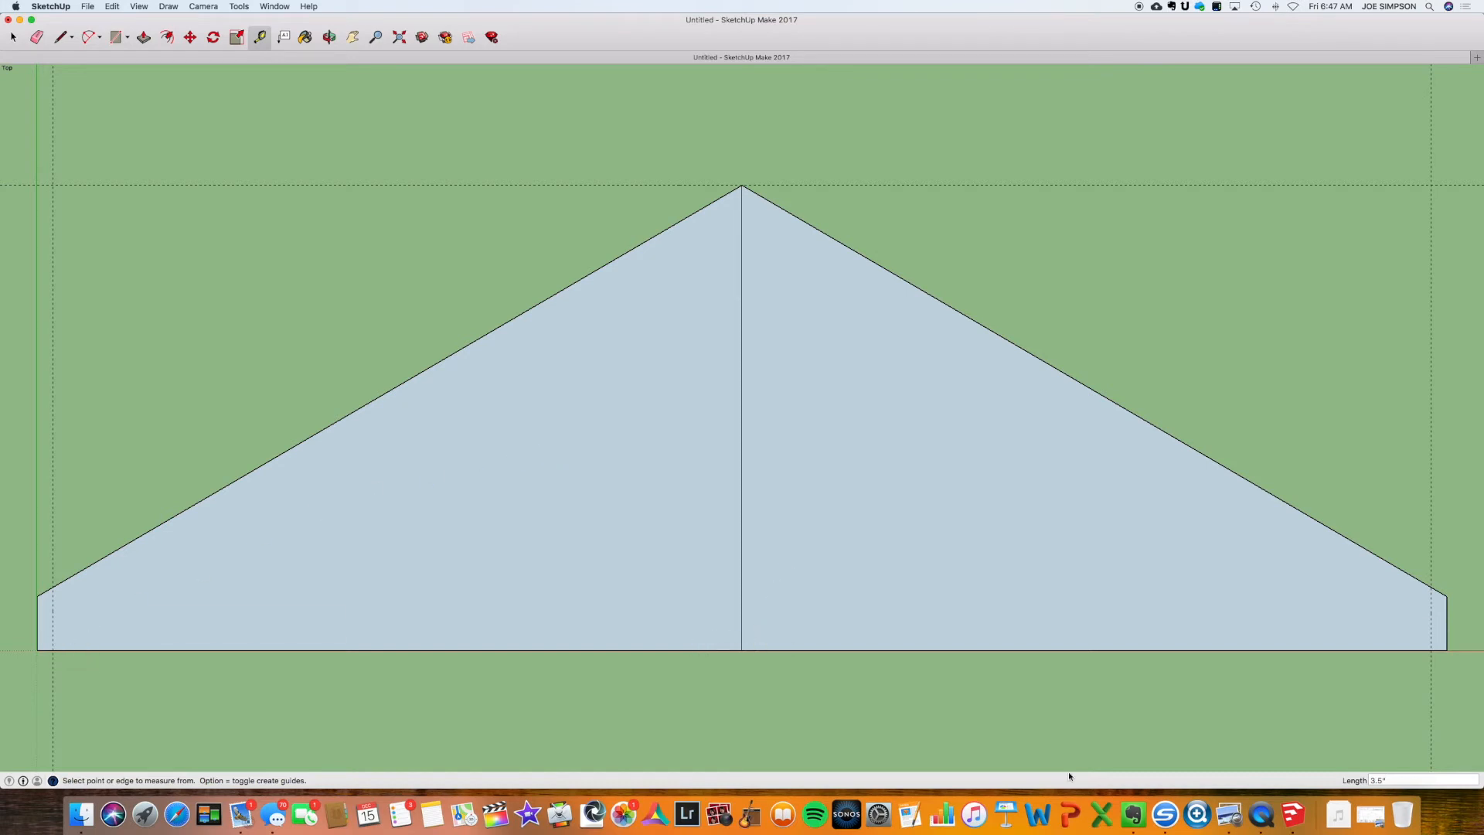
# Switch to Evernote, open the stamped trusses PDF to check the A01 truss's bottom chord height, and return to the SketchUp model.
pyautogui.click(1133, 814)
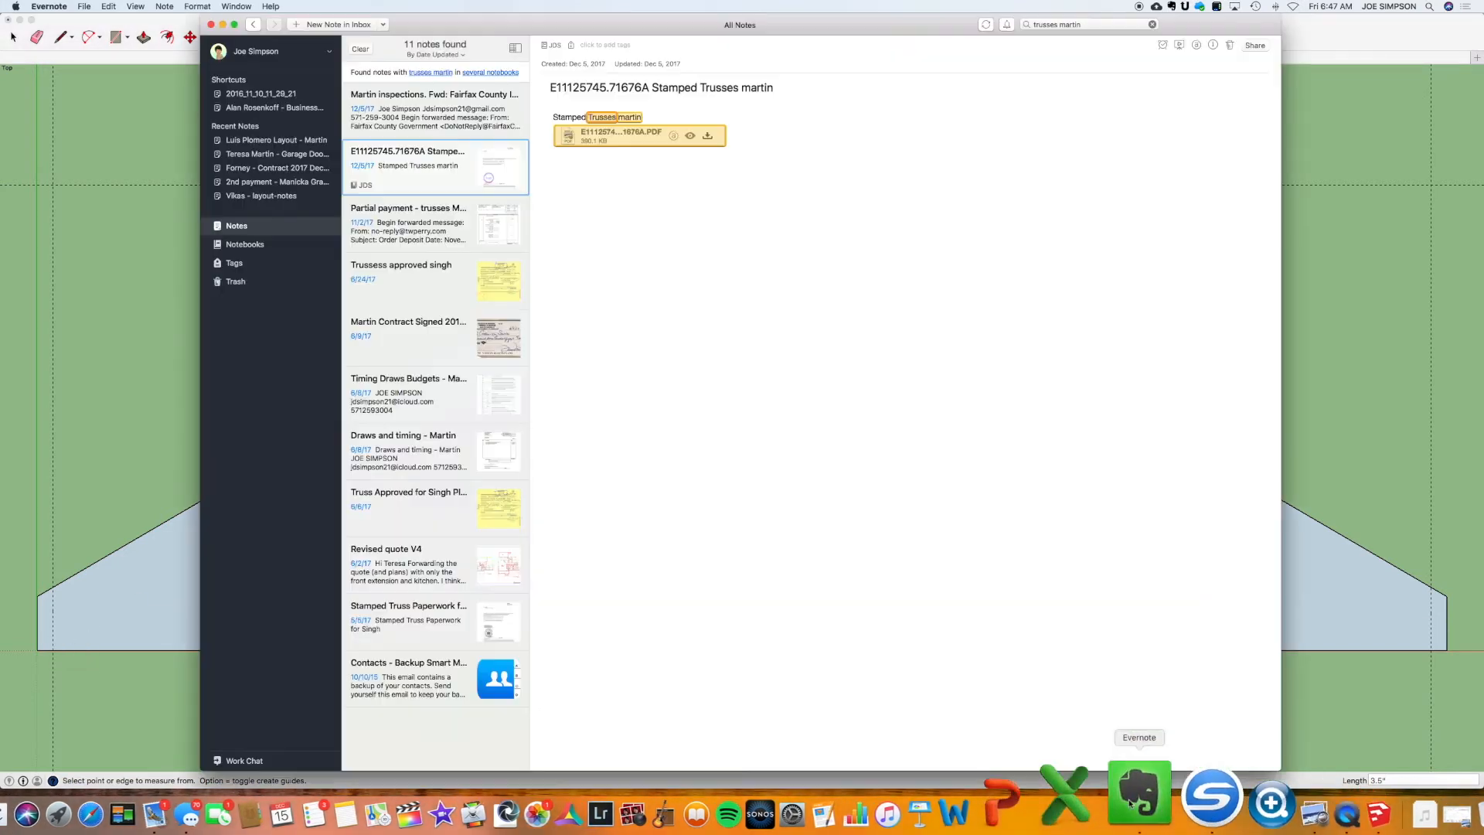
pyautogui.doubleClick(626, 137)
pyautogui.scroll(-10, 839, 500)
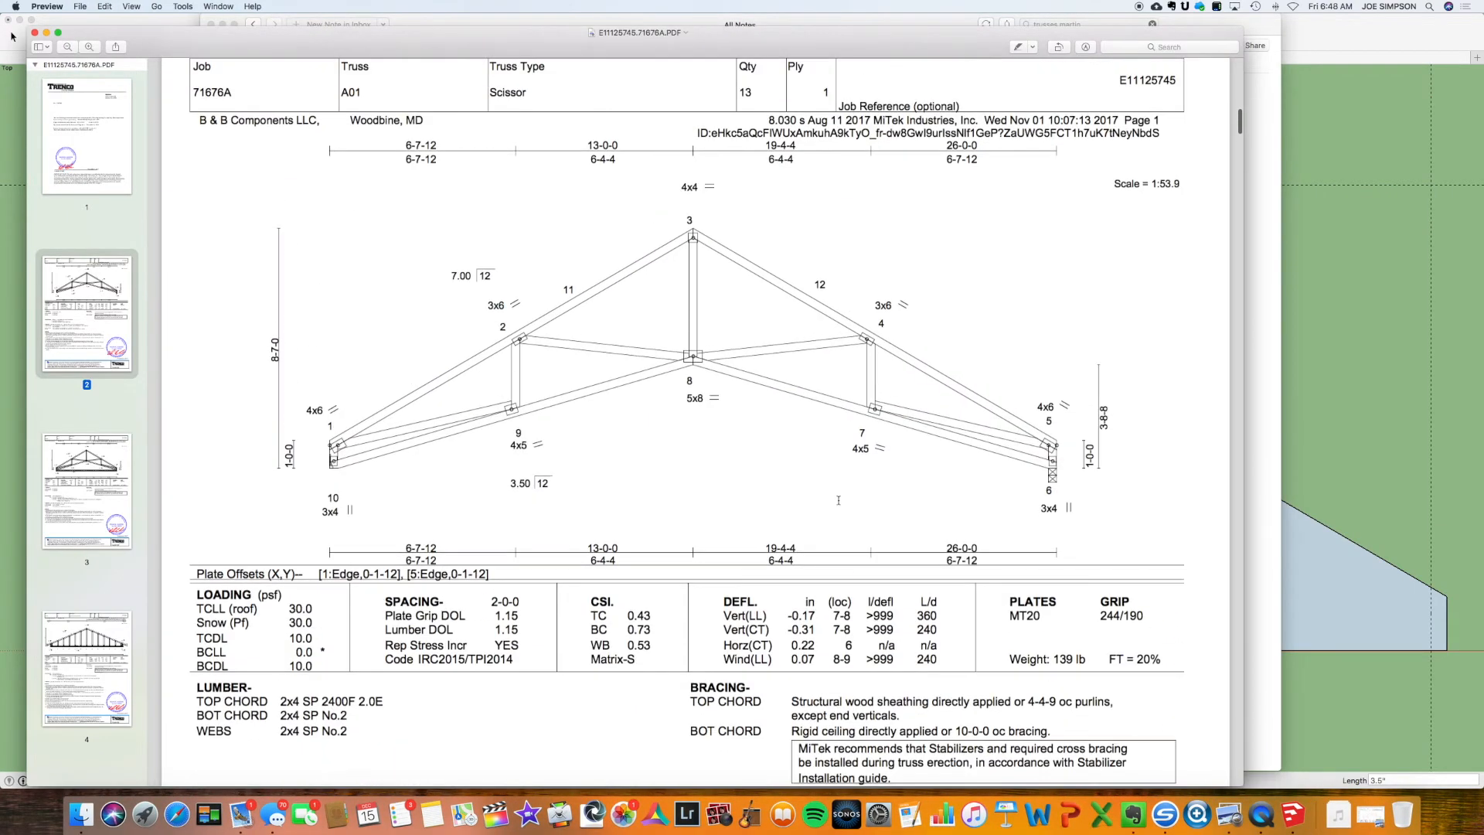
pyautogui.click(34, 33)
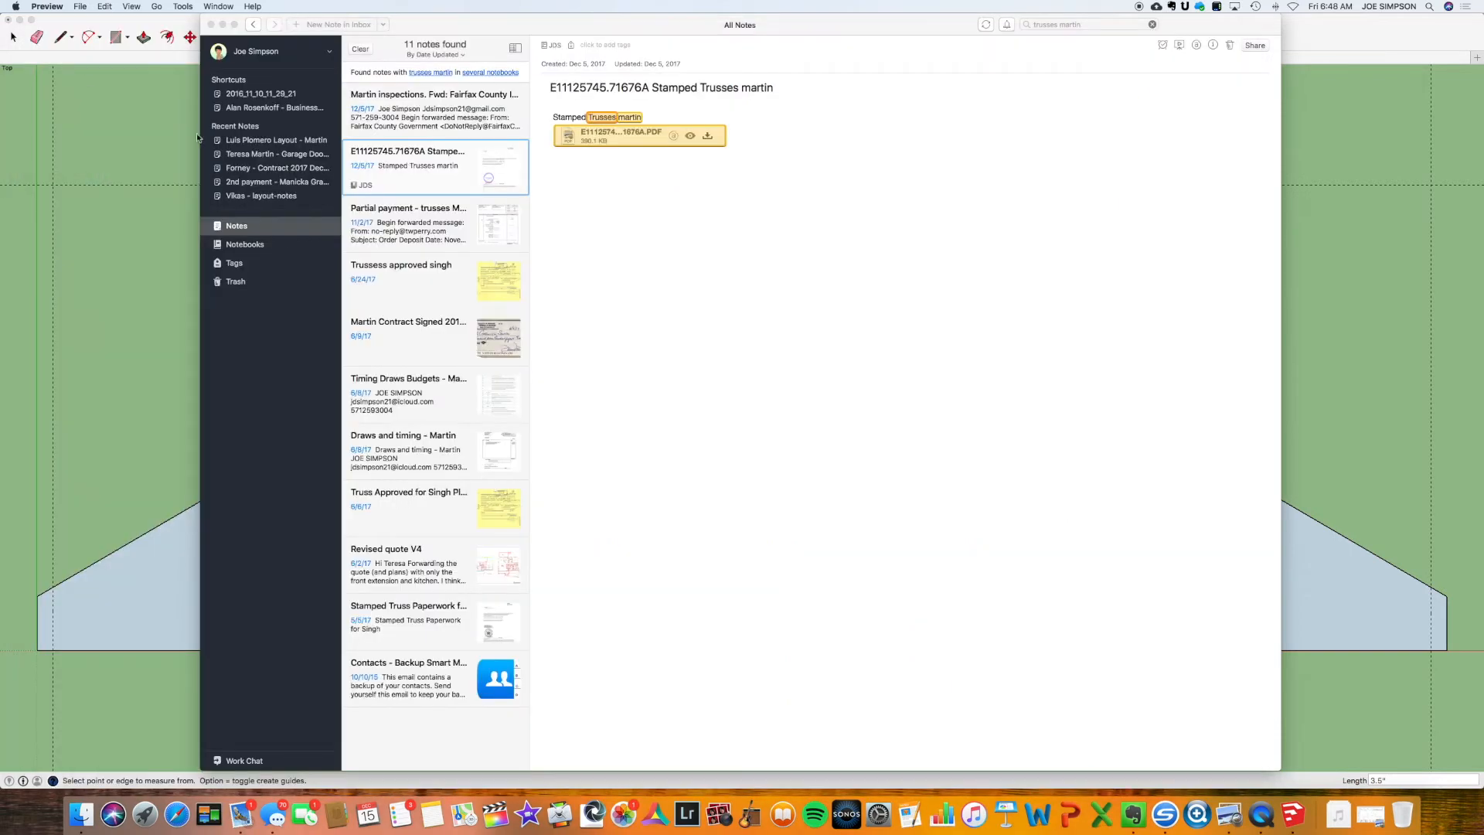
pyautogui.click(211, 24)
pyautogui.click(322, 58)
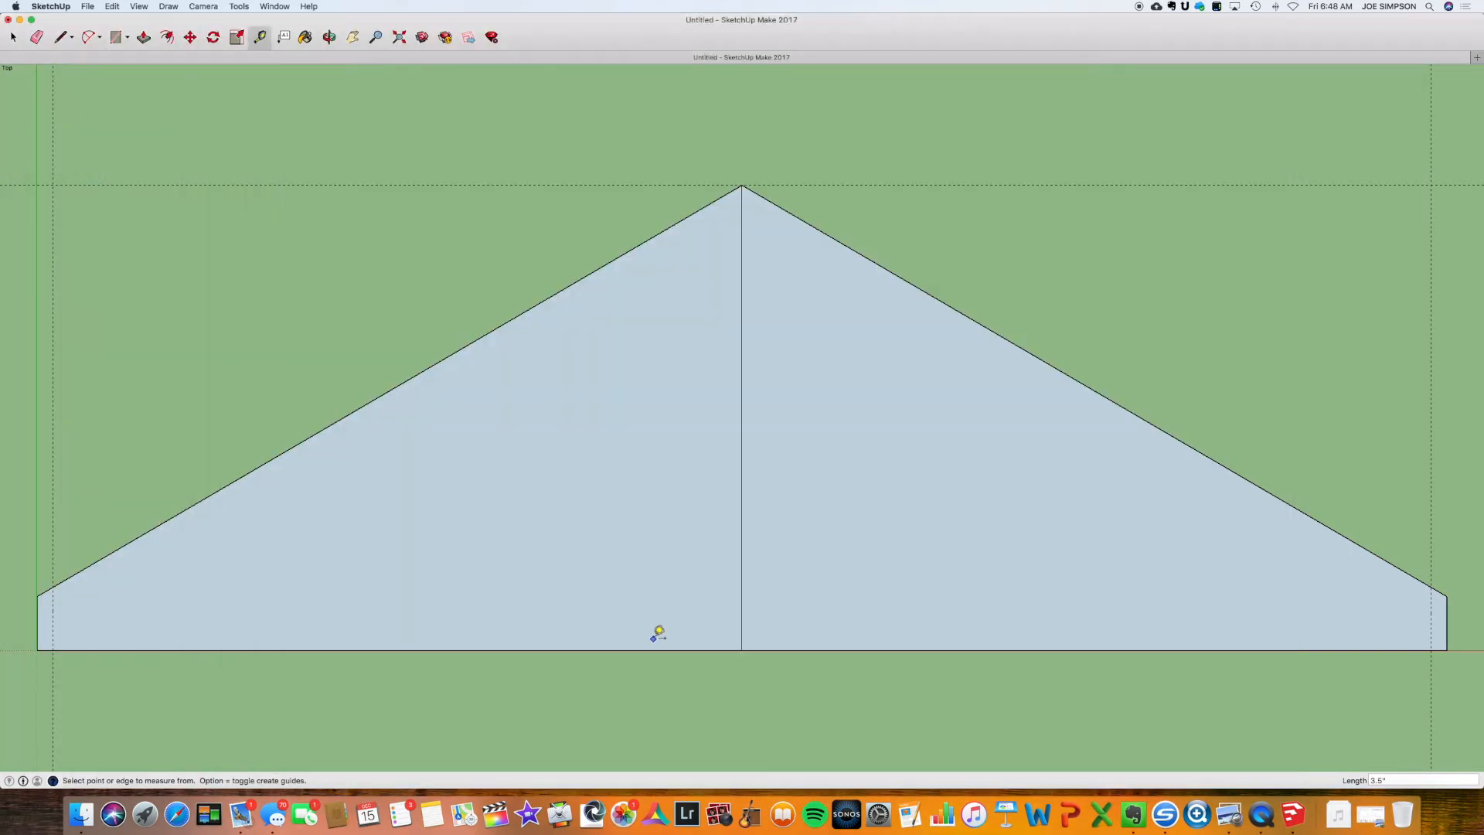
# Place a horizontal guide line 3' 8.5" above the baseline.
pyautogui.click(720, 649)
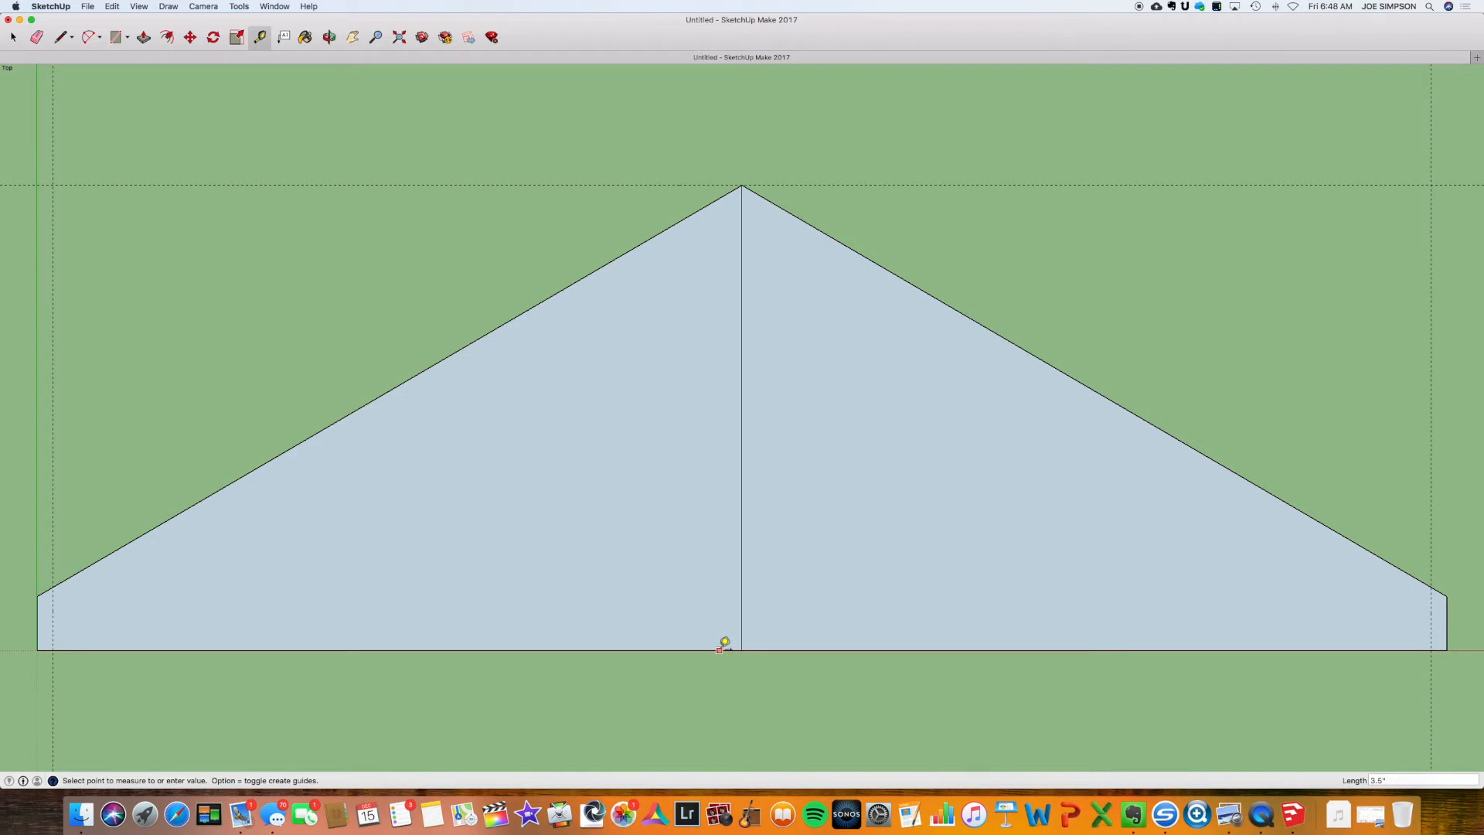
pyautogui.click(727, 473)
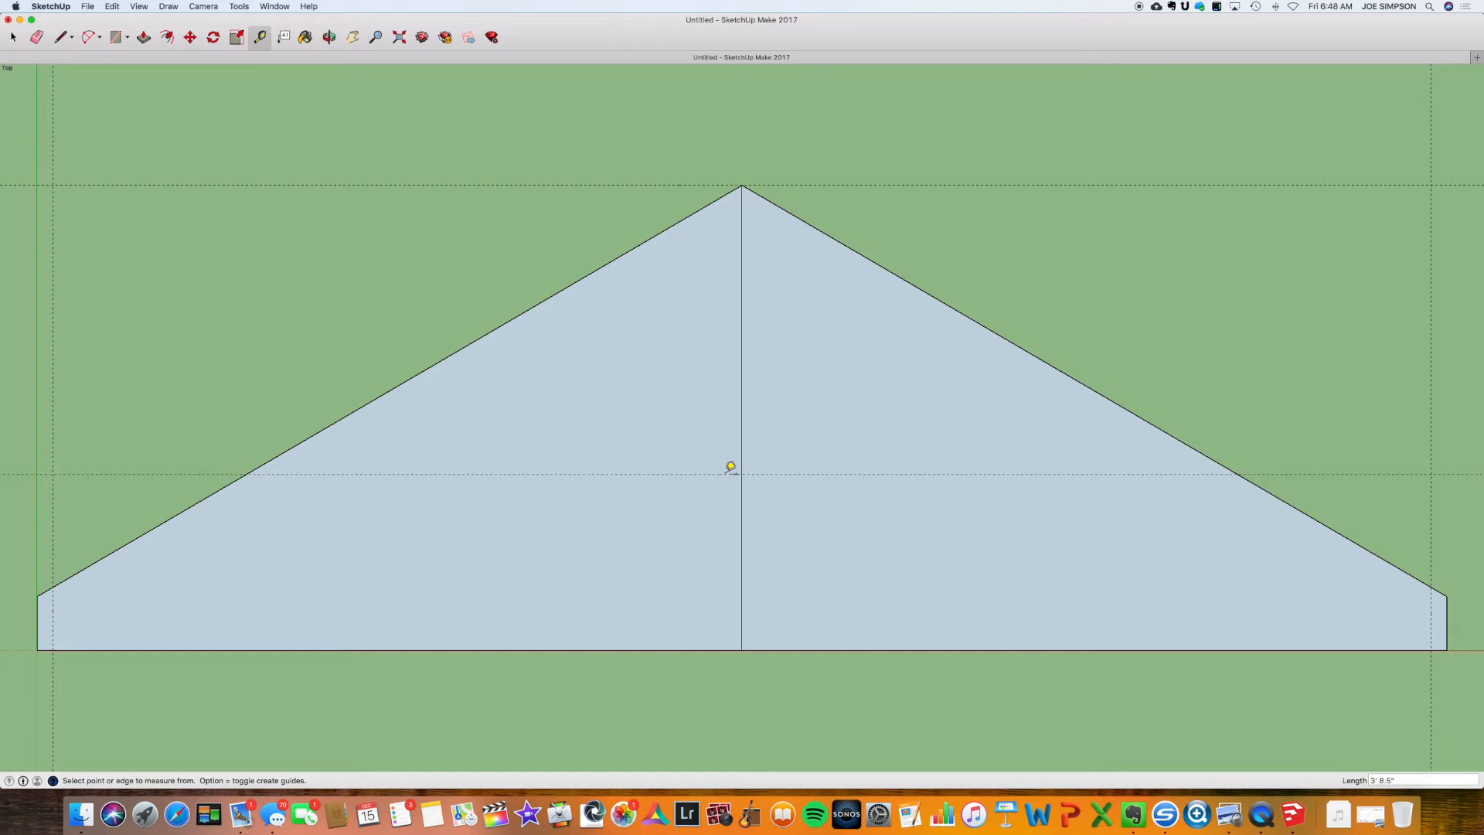
pyautogui.press('Return')
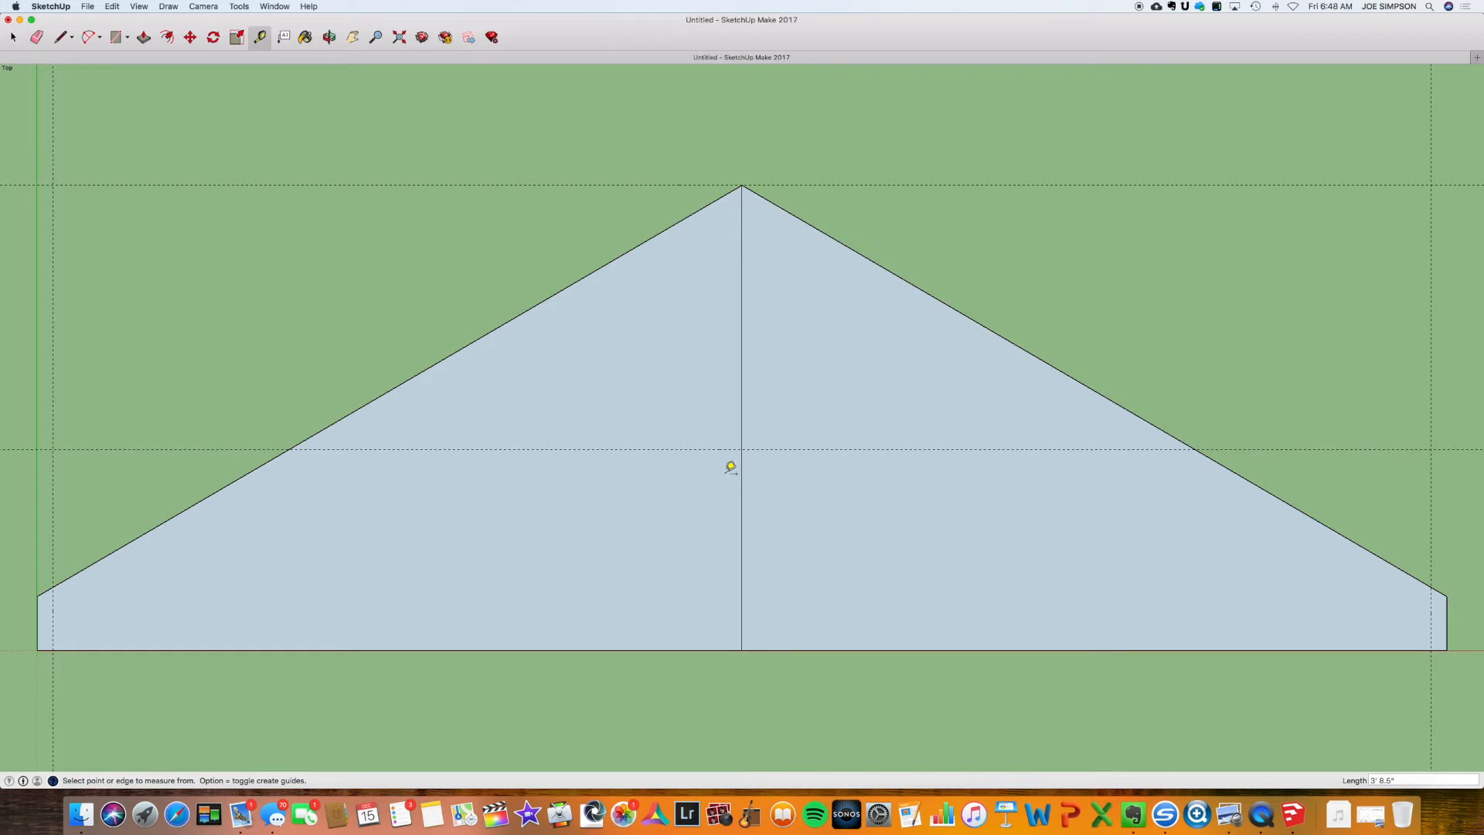
# Draw sloping bottom chord lines from where each 3.5" guide meets the baseline to the centre line's intersection with the new horizontal guide.
pyautogui.click(58, 37)
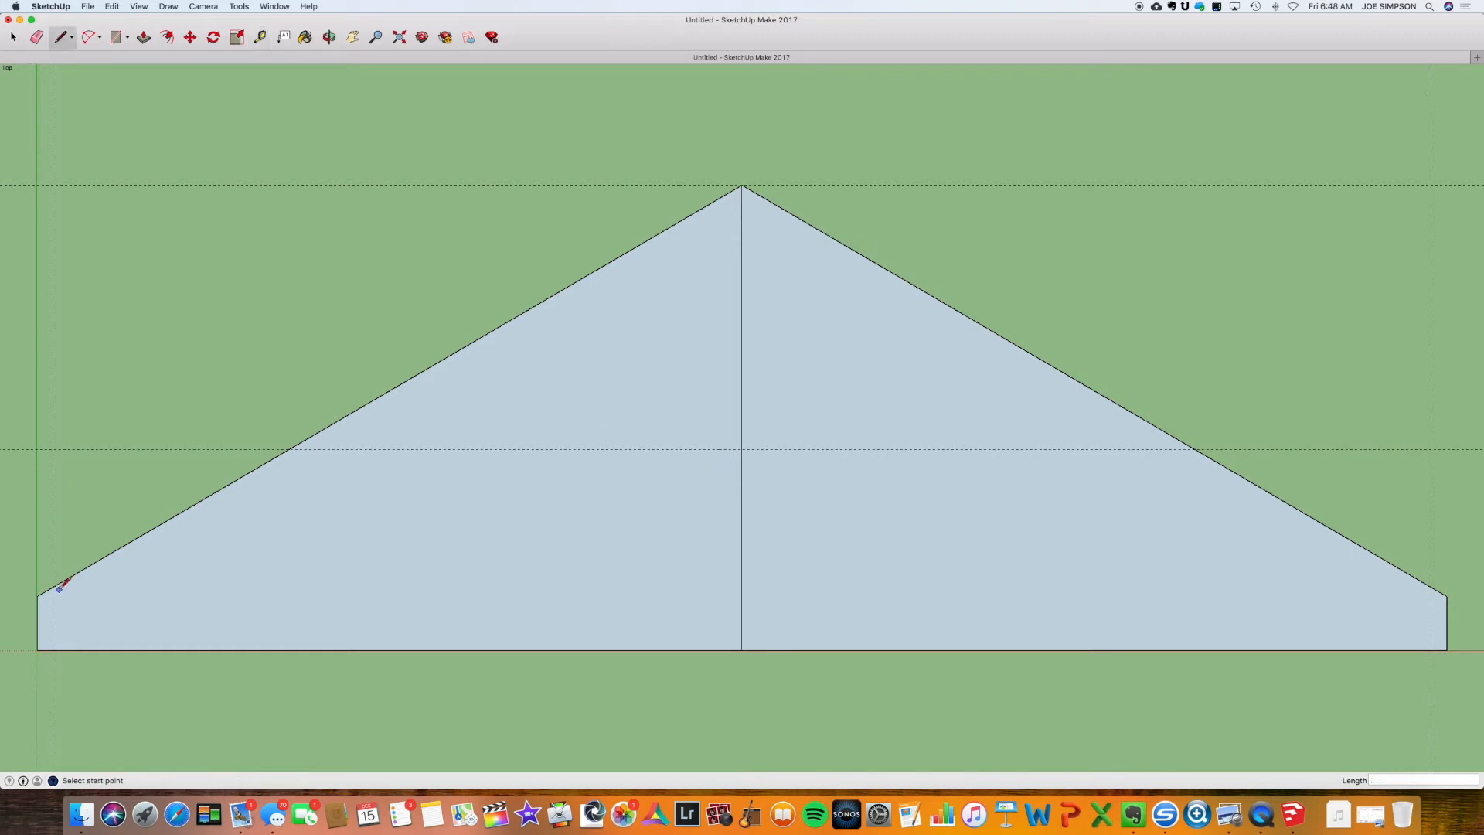
pyautogui.click(53, 650)
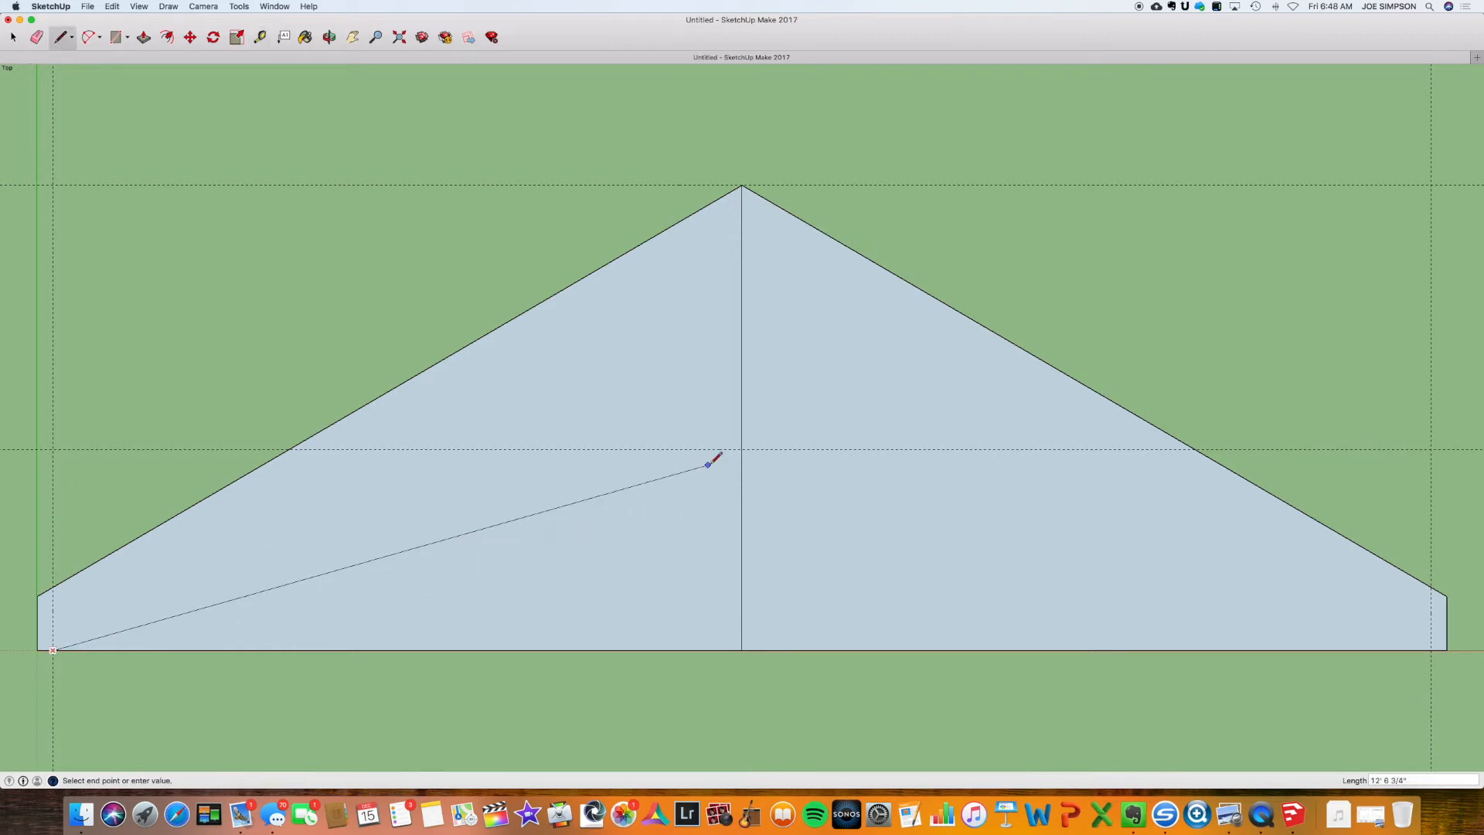
pyautogui.click(741, 449)
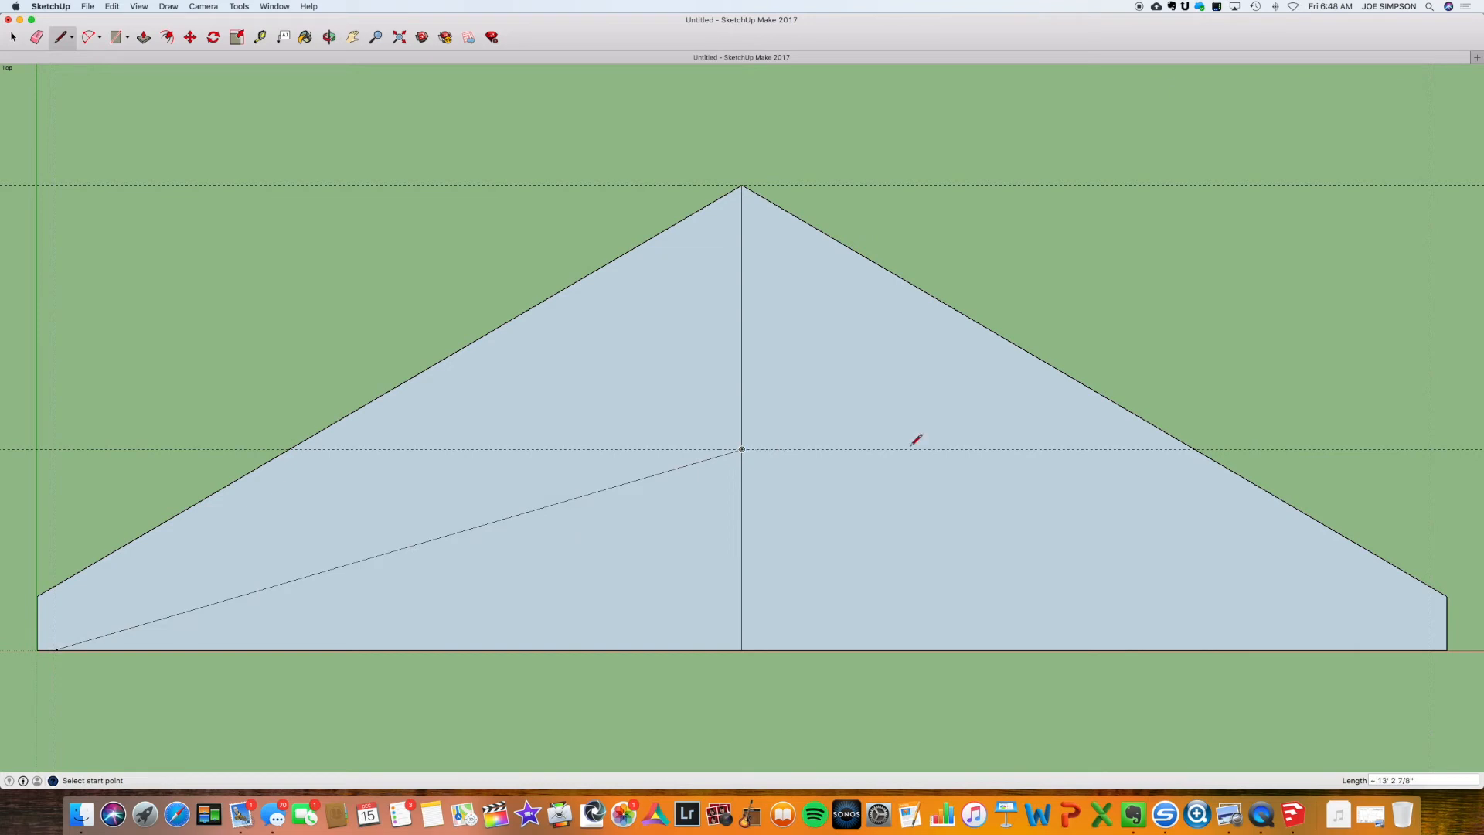
pyautogui.click(1431, 650)
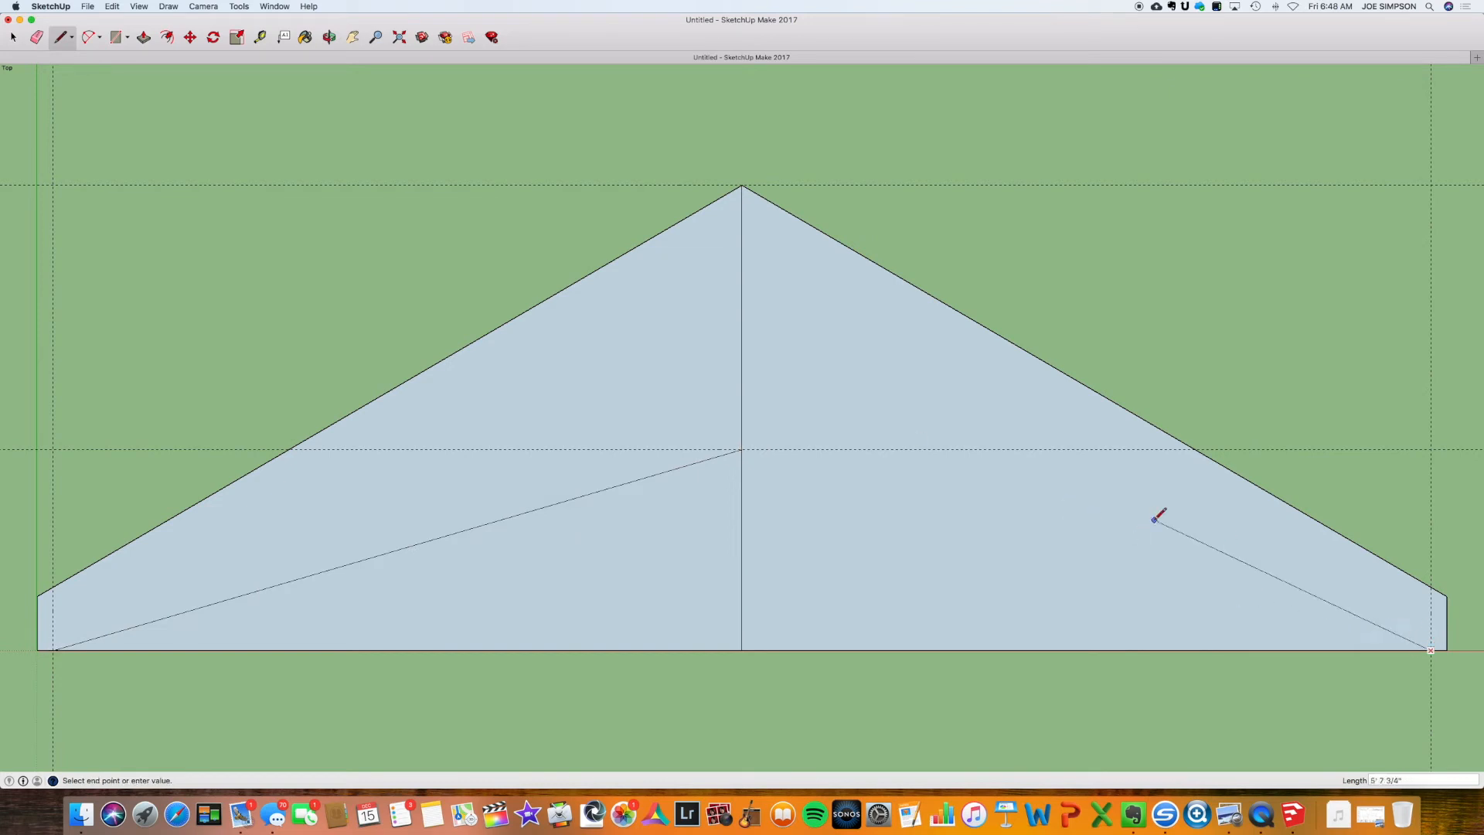
pyautogui.click(741, 449)
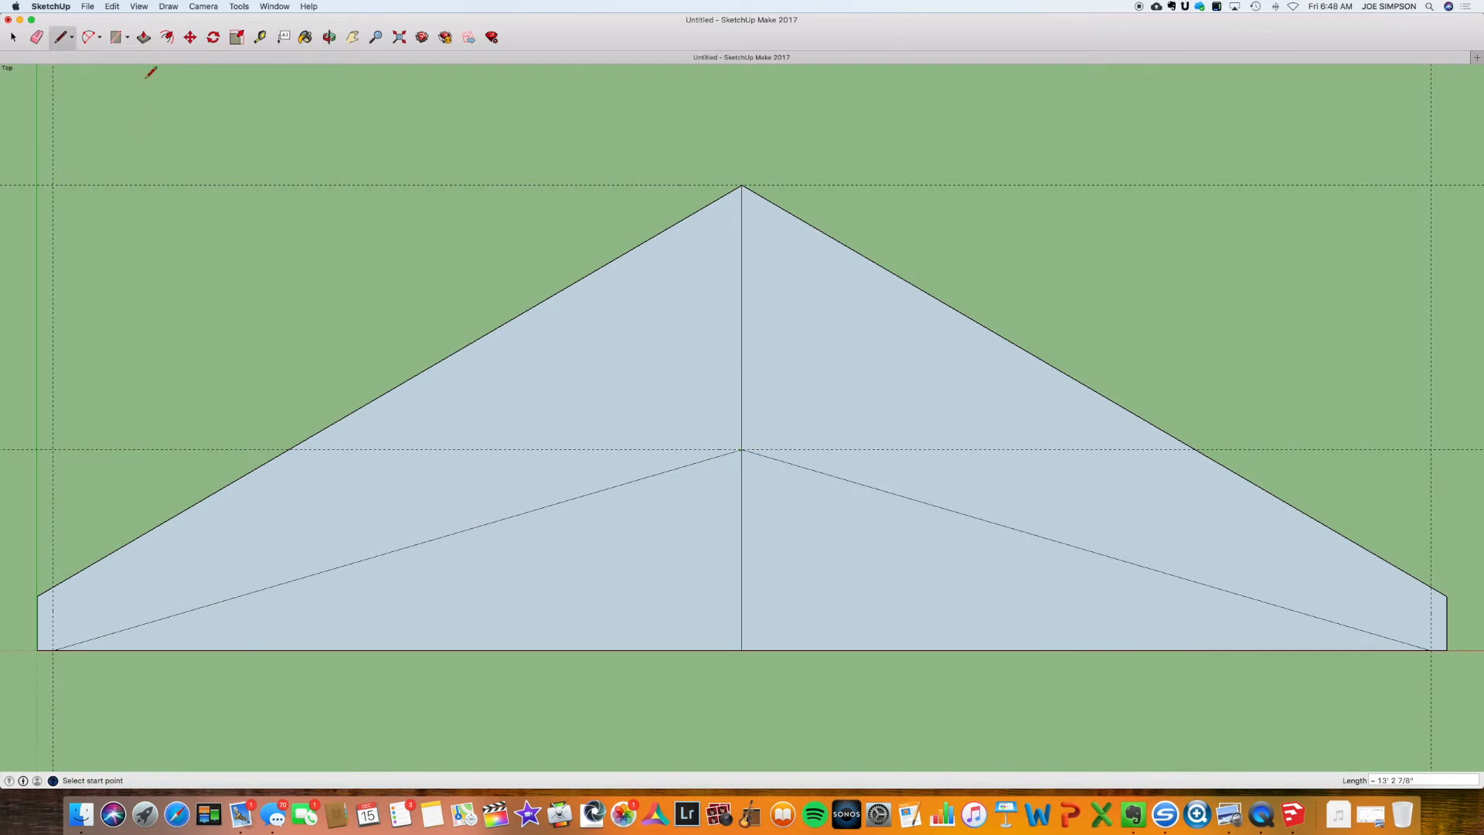
# Erase the baseline between the two 3.5" guides and the part of the centre line below the bottom chord peak.
pyautogui.click(36, 37)
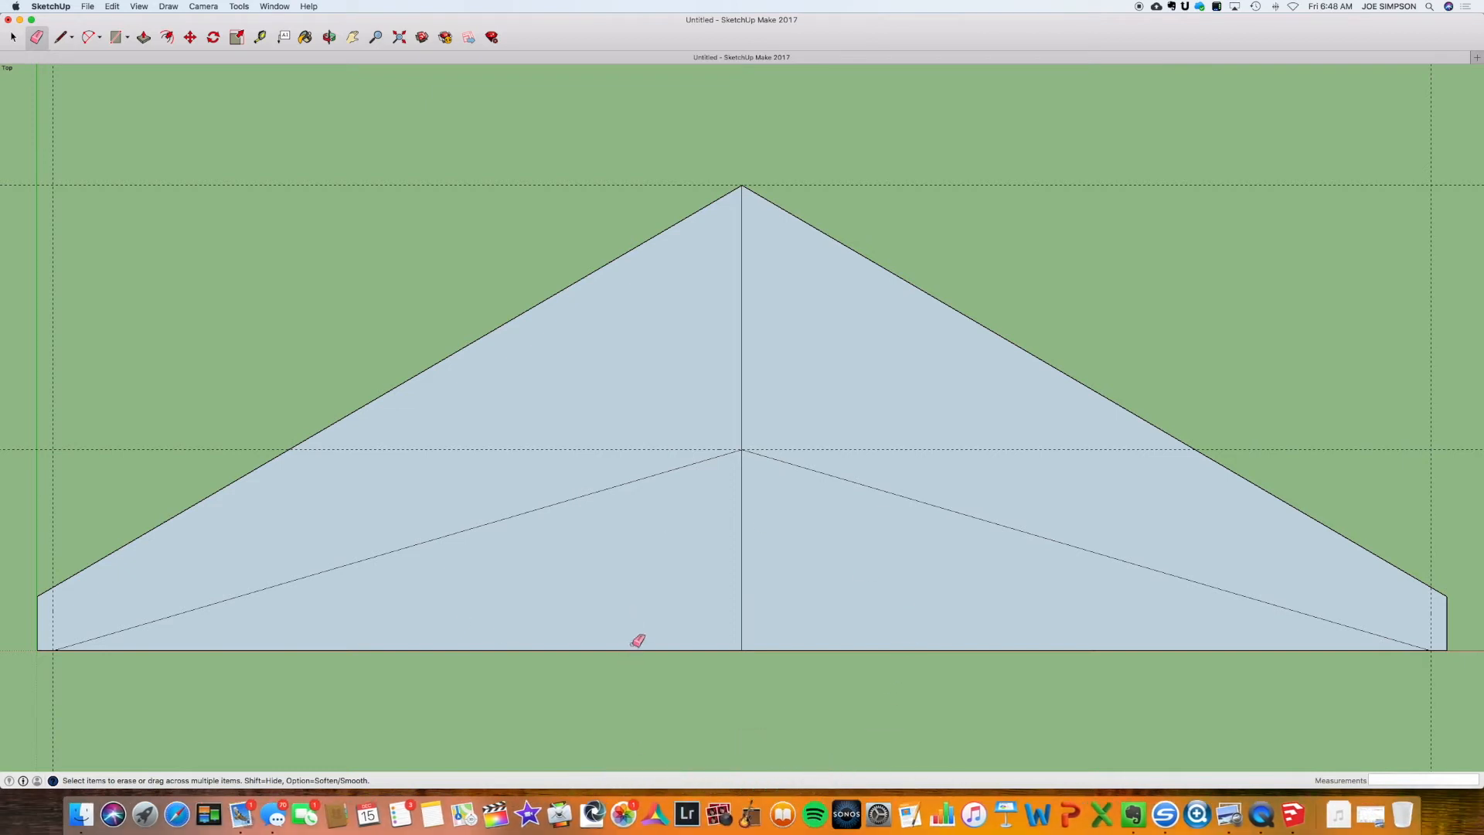
pyautogui.click(655, 650)
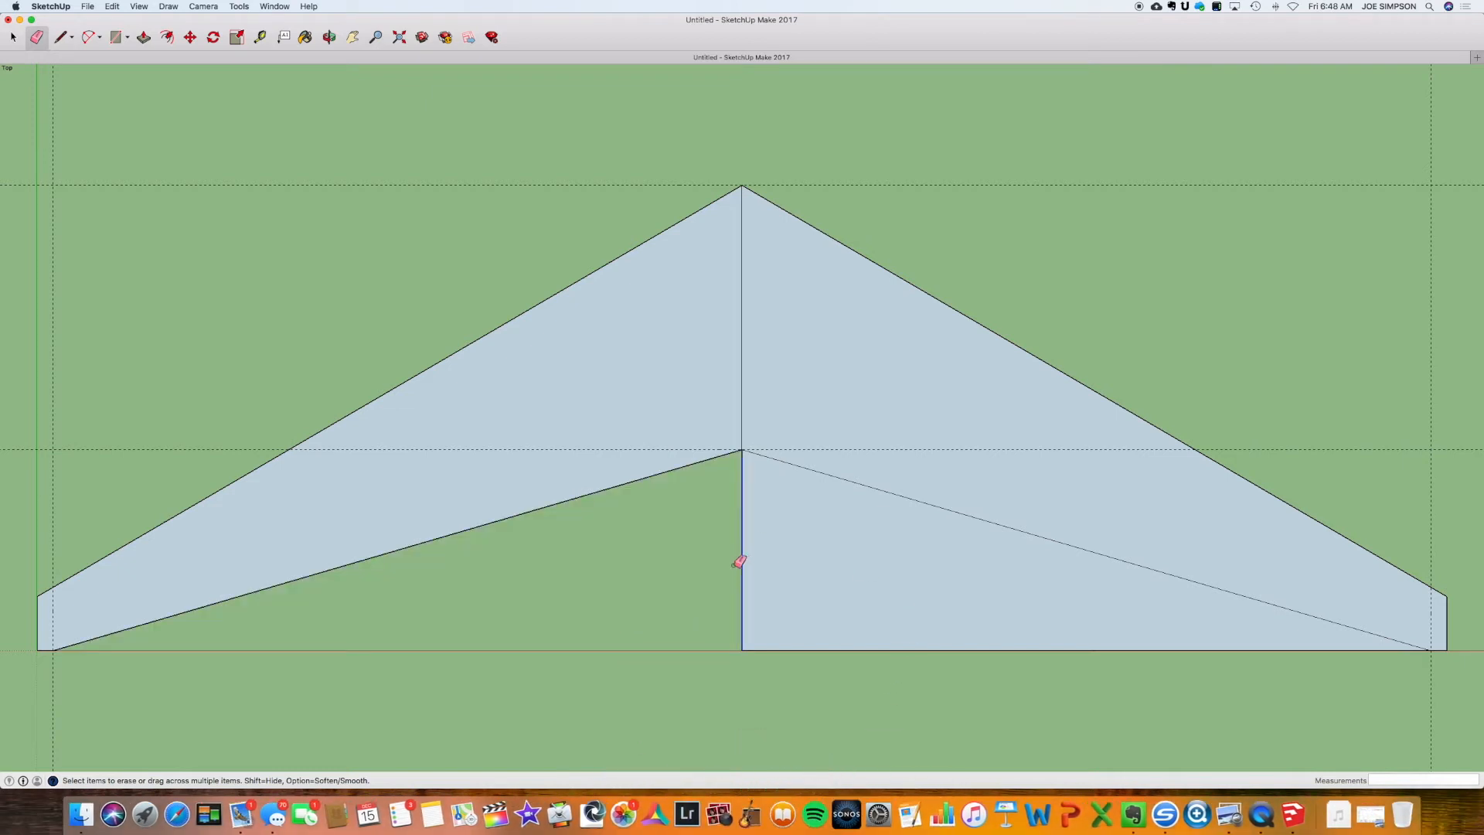
pyautogui.click(740, 562)
pyautogui.click(871, 650)
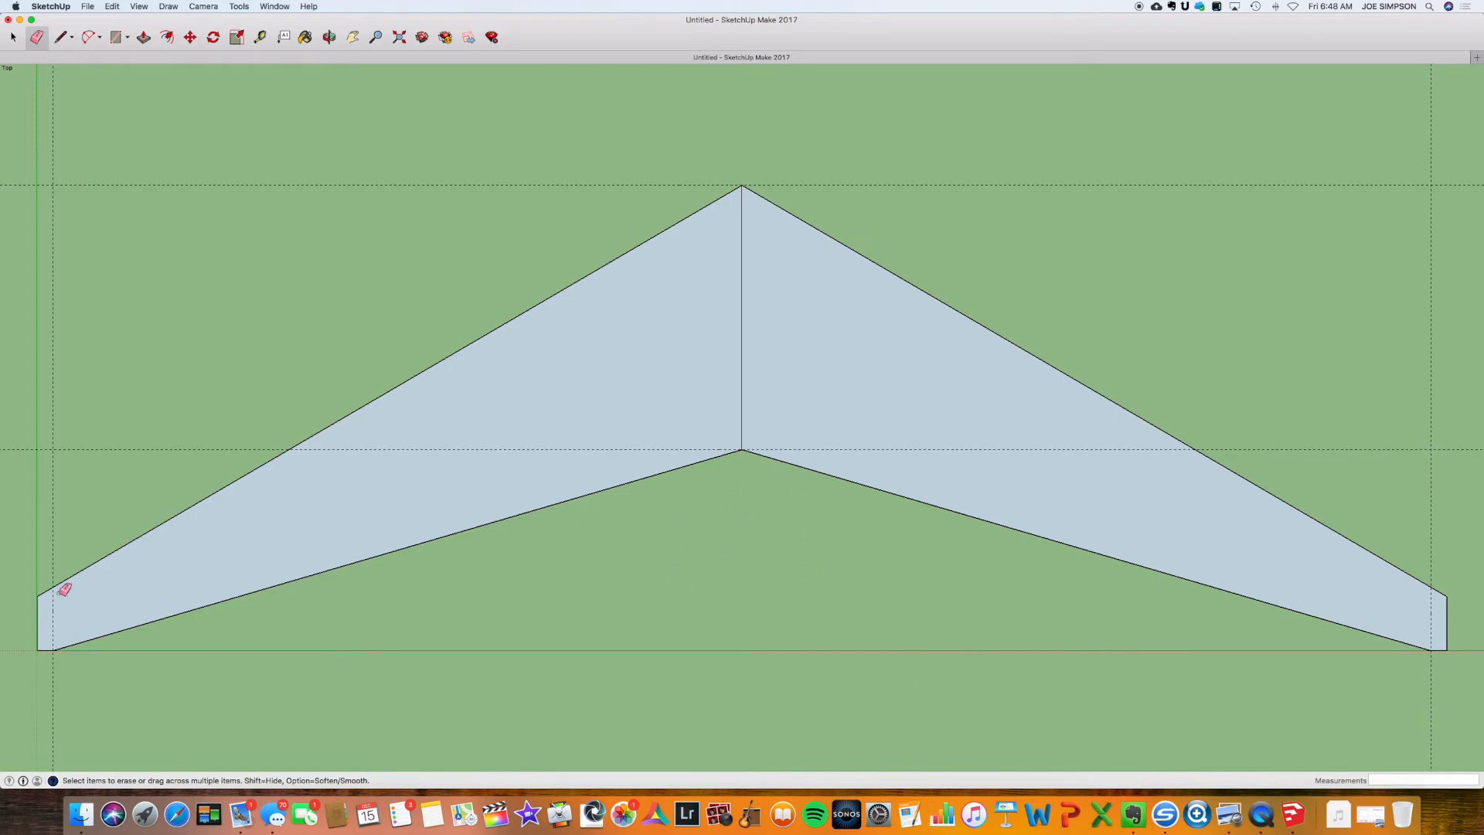
# Redraw the baseline between the lower ends of the bottom chords and the centre line from the bottom chord peak down to it.
pyautogui.click(60, 37)
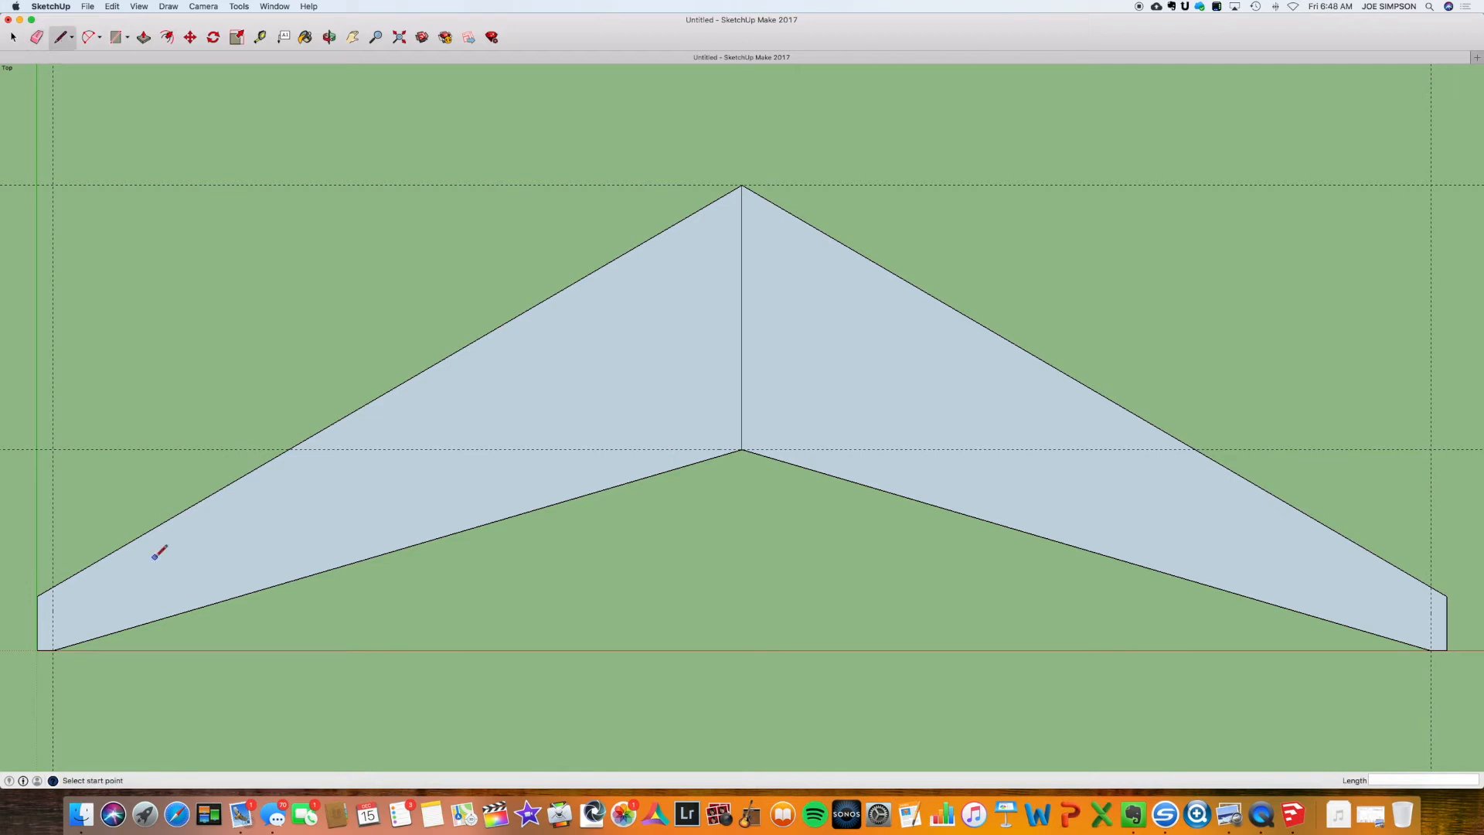
pyautogui.click(52, 650)
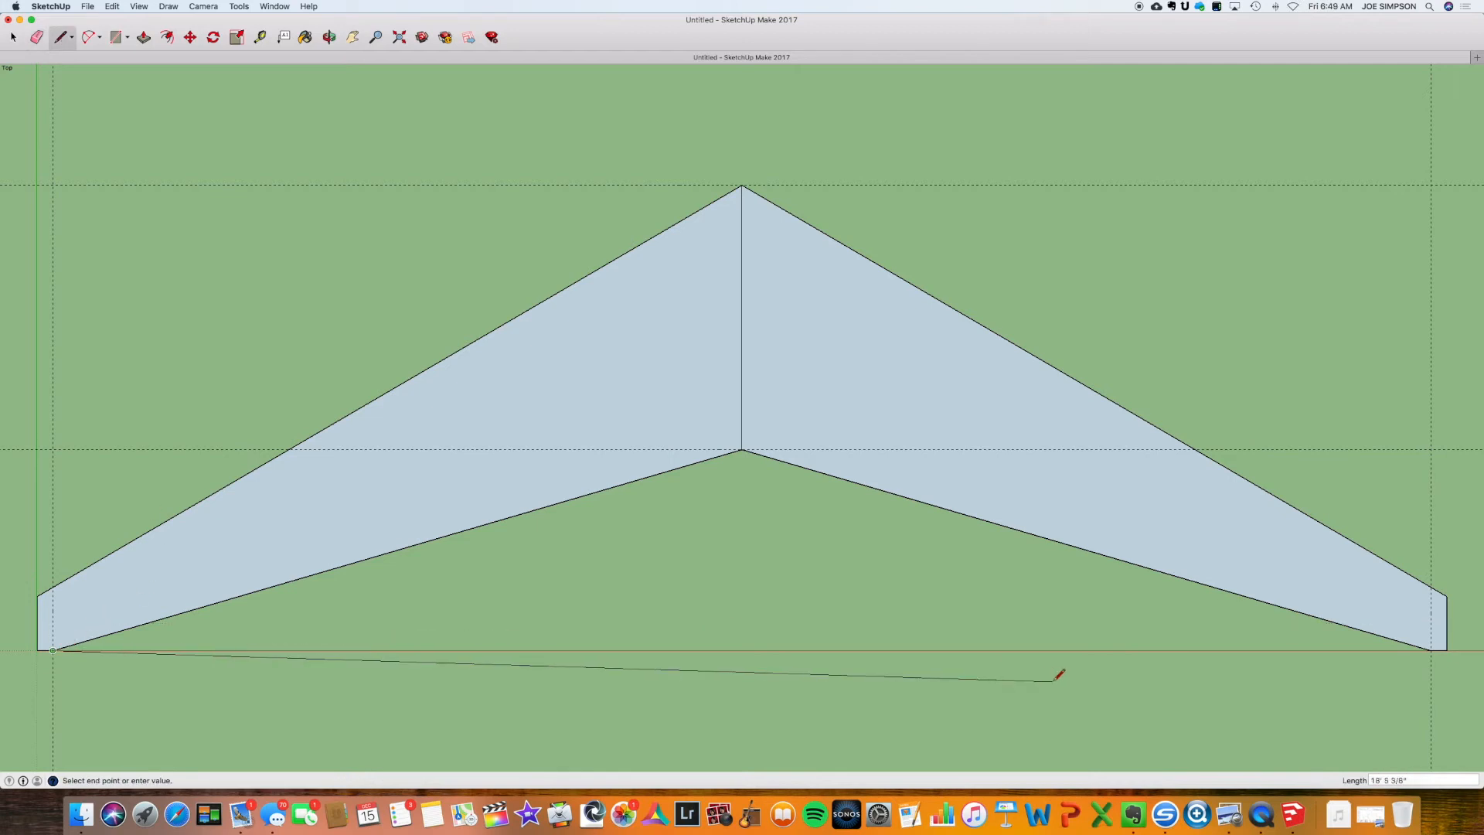
pyautogui.click(1431, 650)
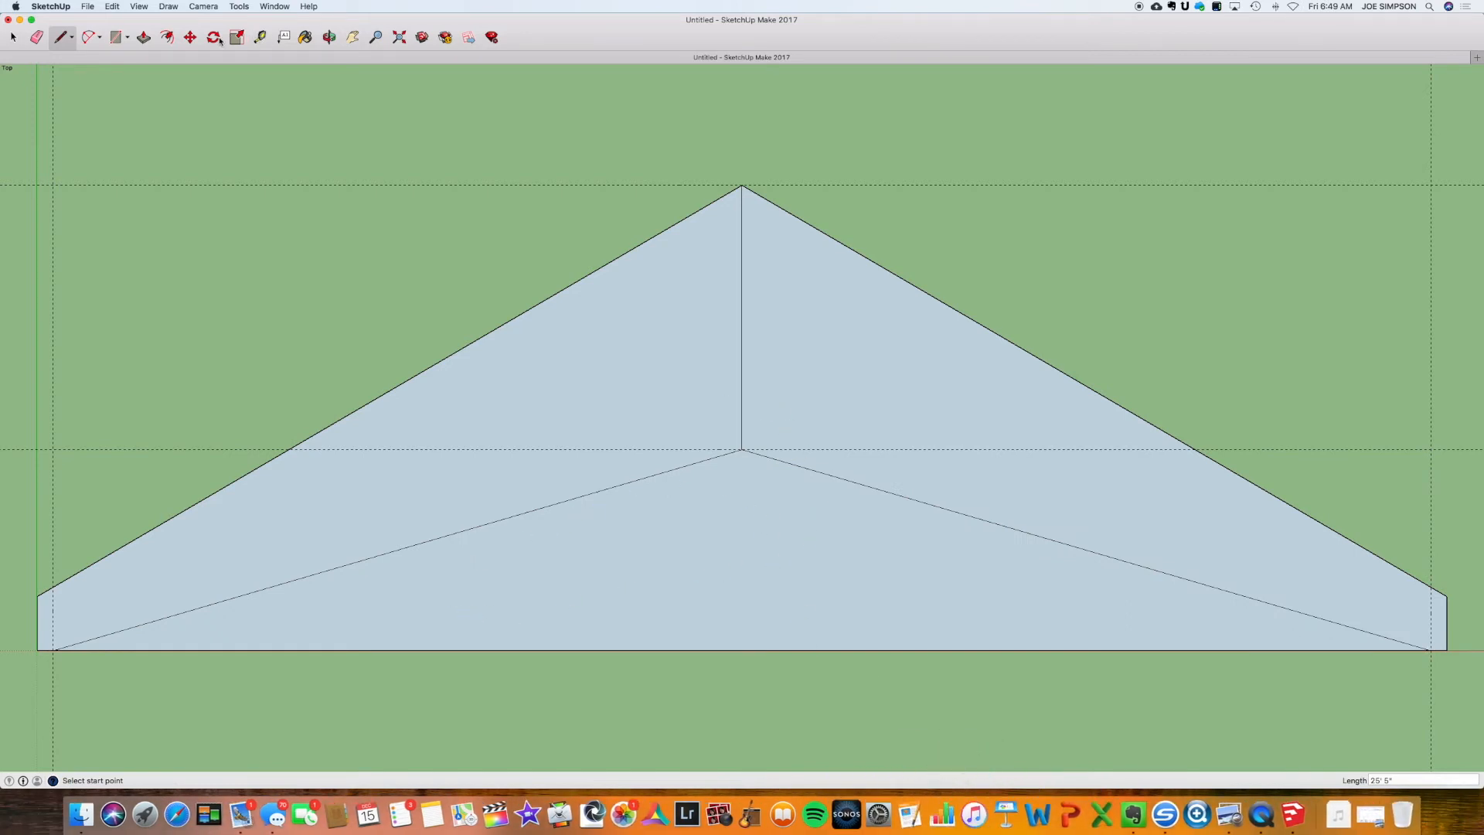
pyautogui.click(742, 449)
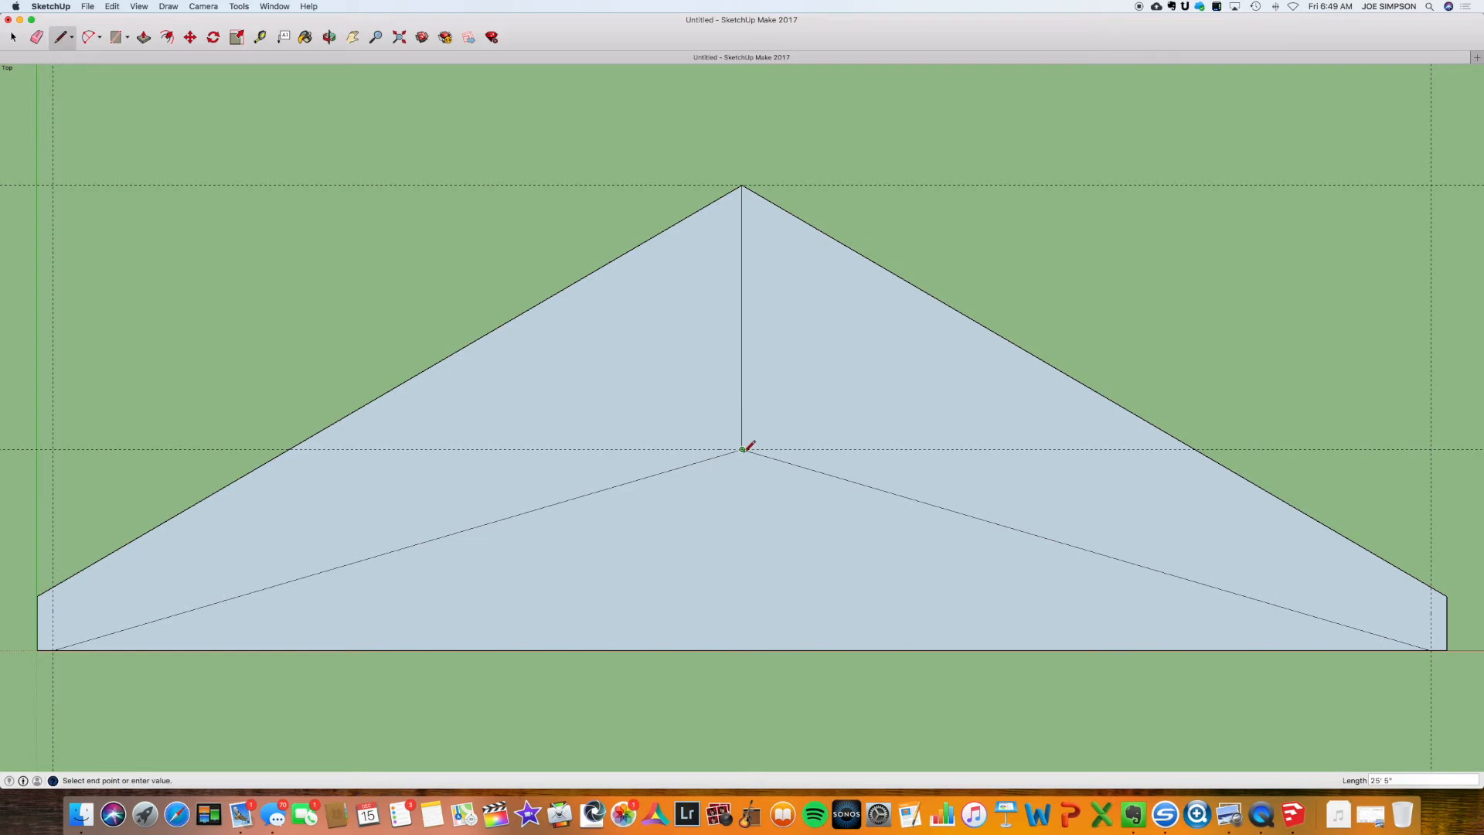
pyautogui.click(742, 649)
# Place parallel guides just below both sloping bottom chord lines and a horizontal guide 4" above the baseline.
pyautogui.click(260, 37)
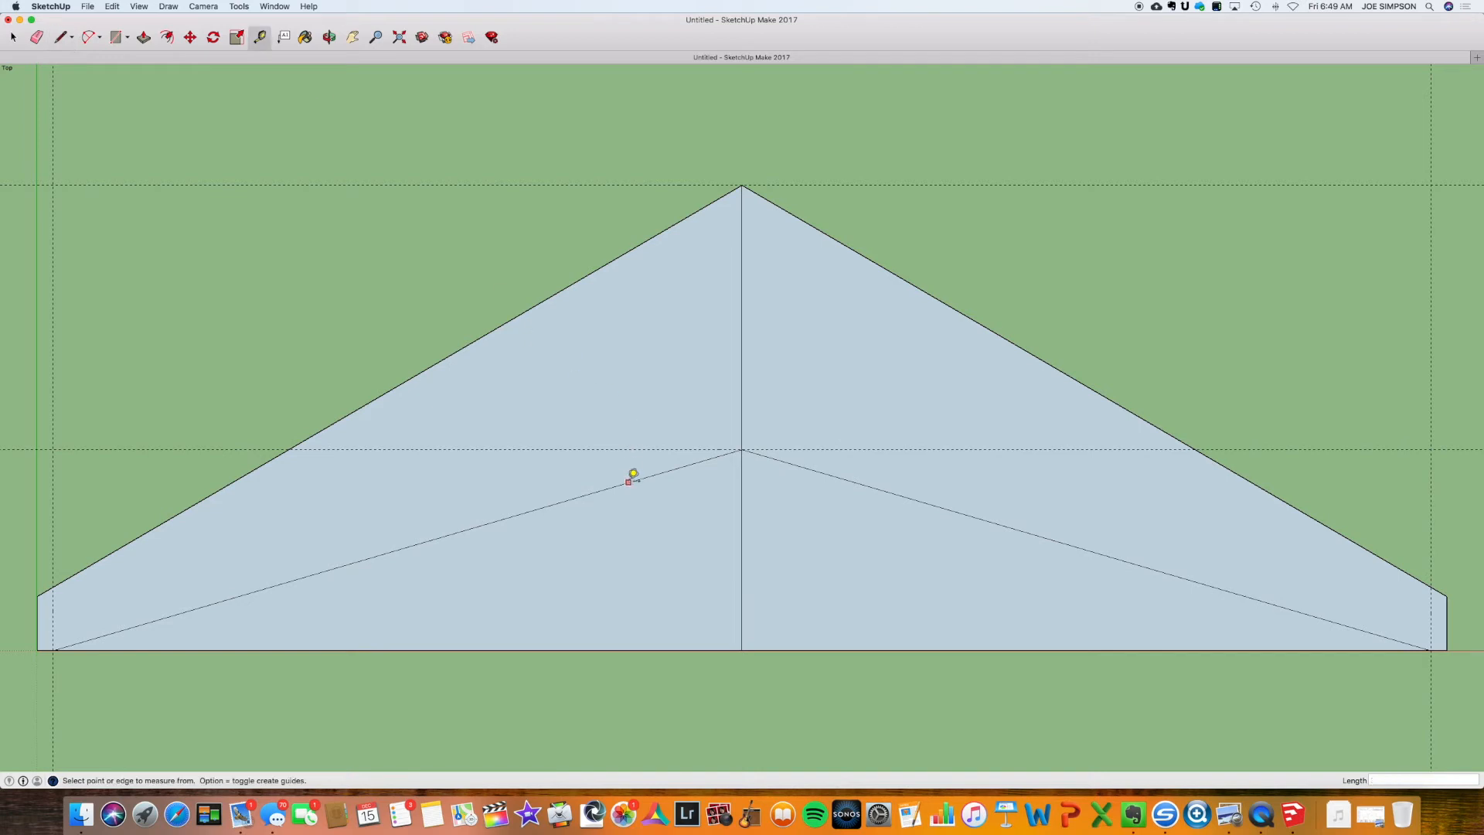
pyautogui.click(626, 479)
pyautogui.click(628, 496)
pyautogui.click(911, 498)
pyautogui.click(906, 510)
pyautogui.click(454, 649)
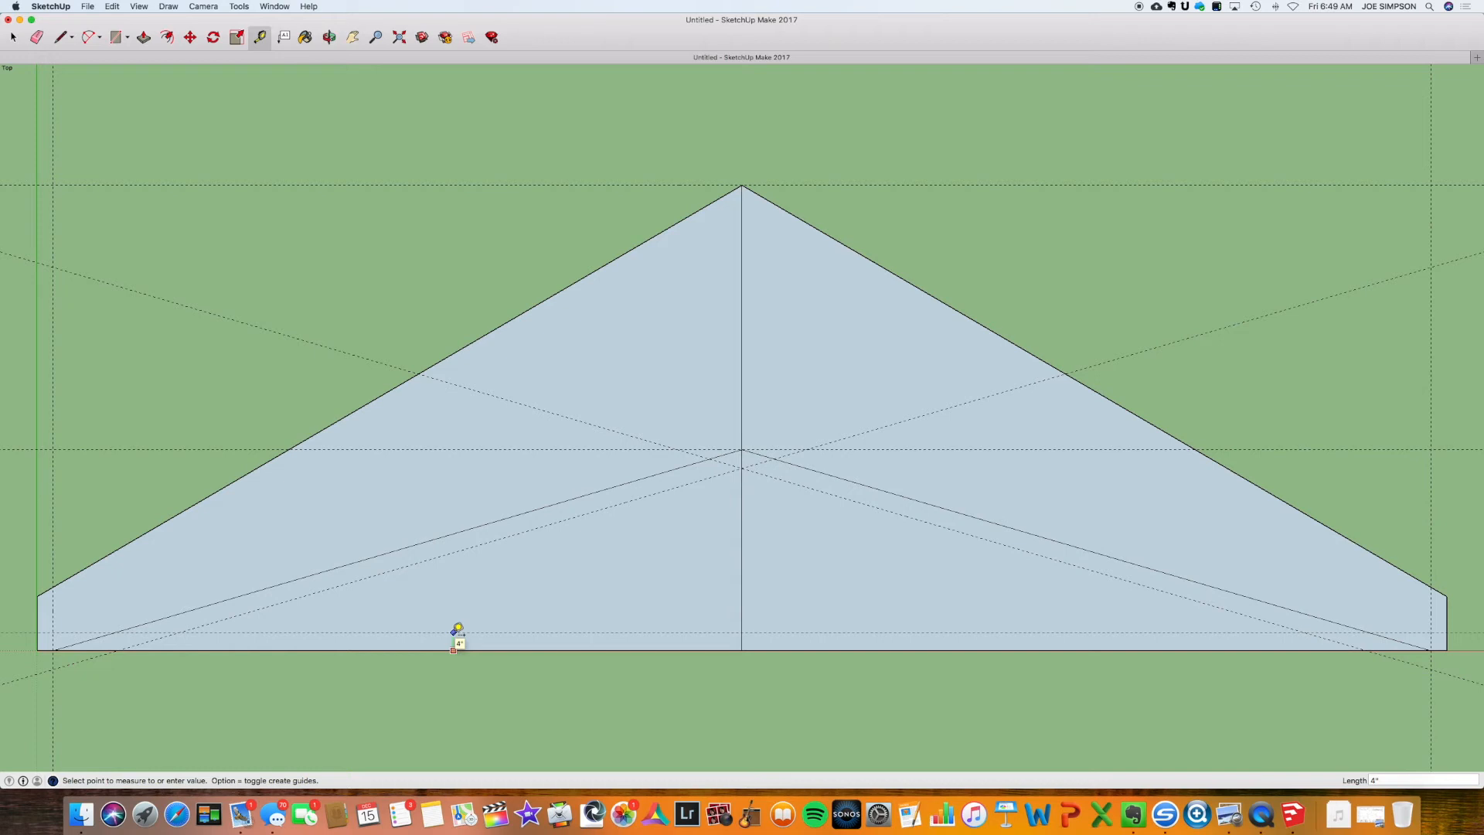
pyautogui.click(456, 631)
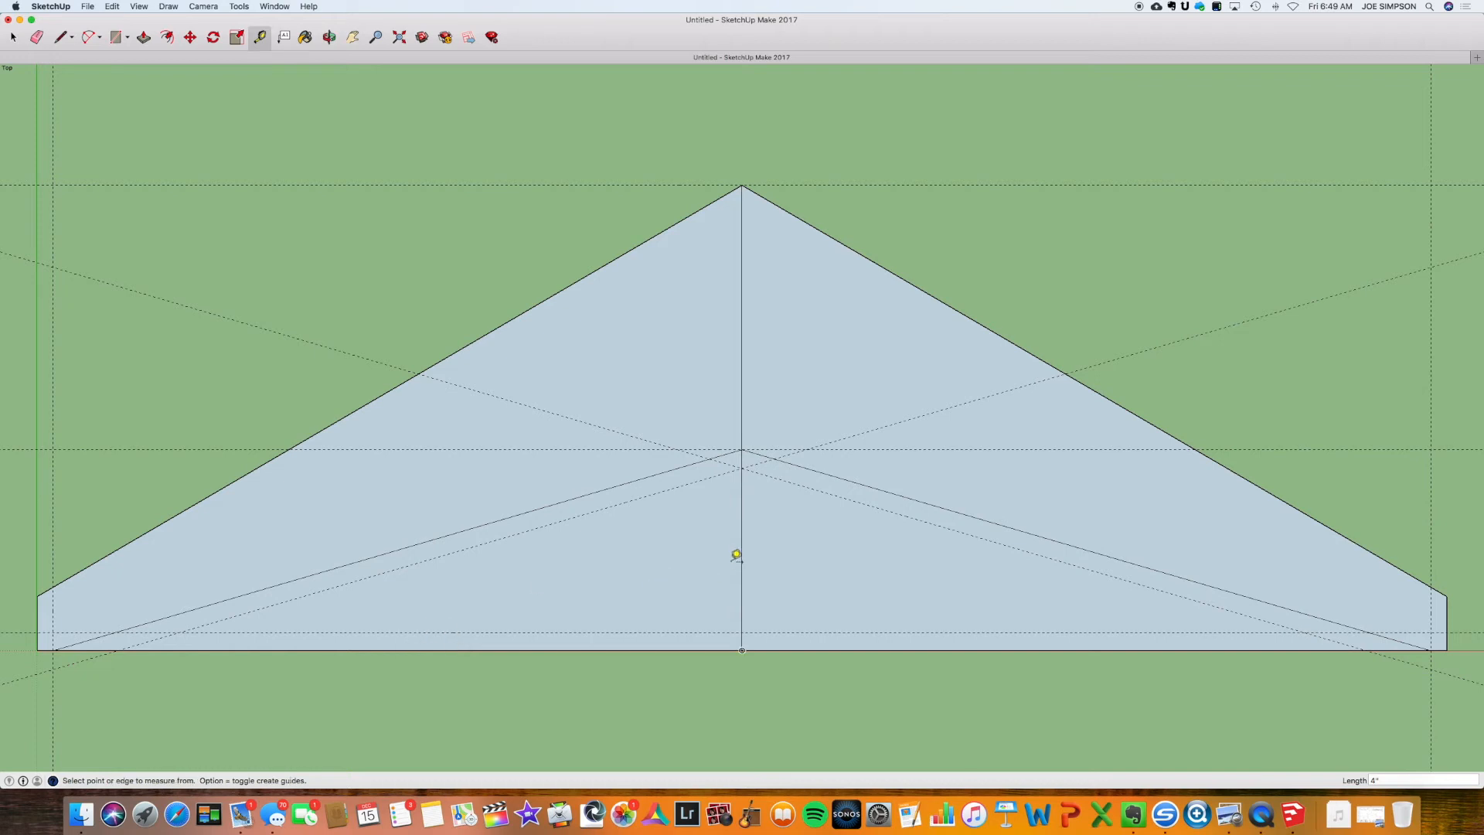
# Place vertical guide lines 2" to each side of the centre line.
pyautogui.click(742, 526)
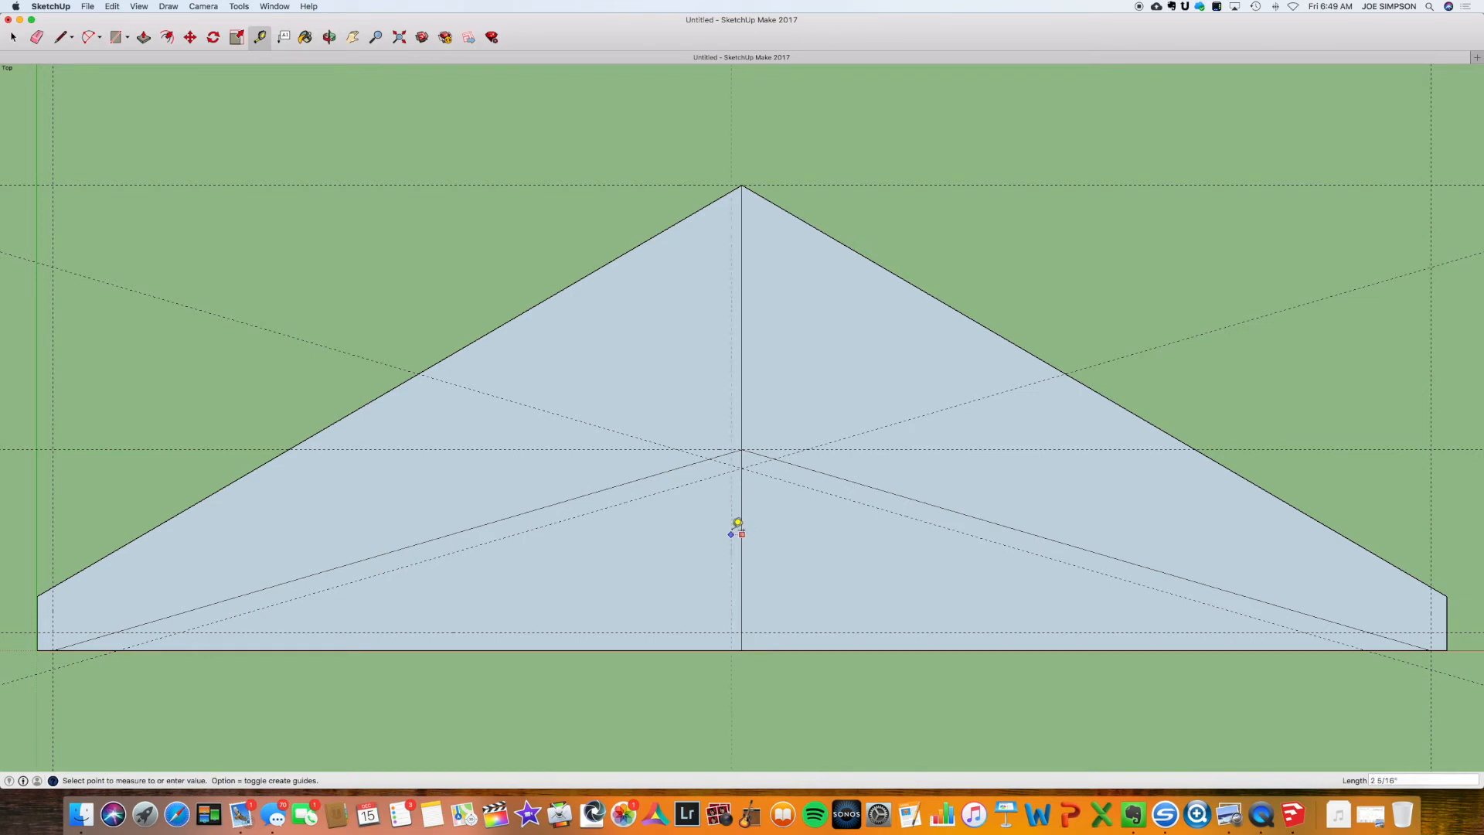
pyautogui.write('2')
pyautogui.press('Return')
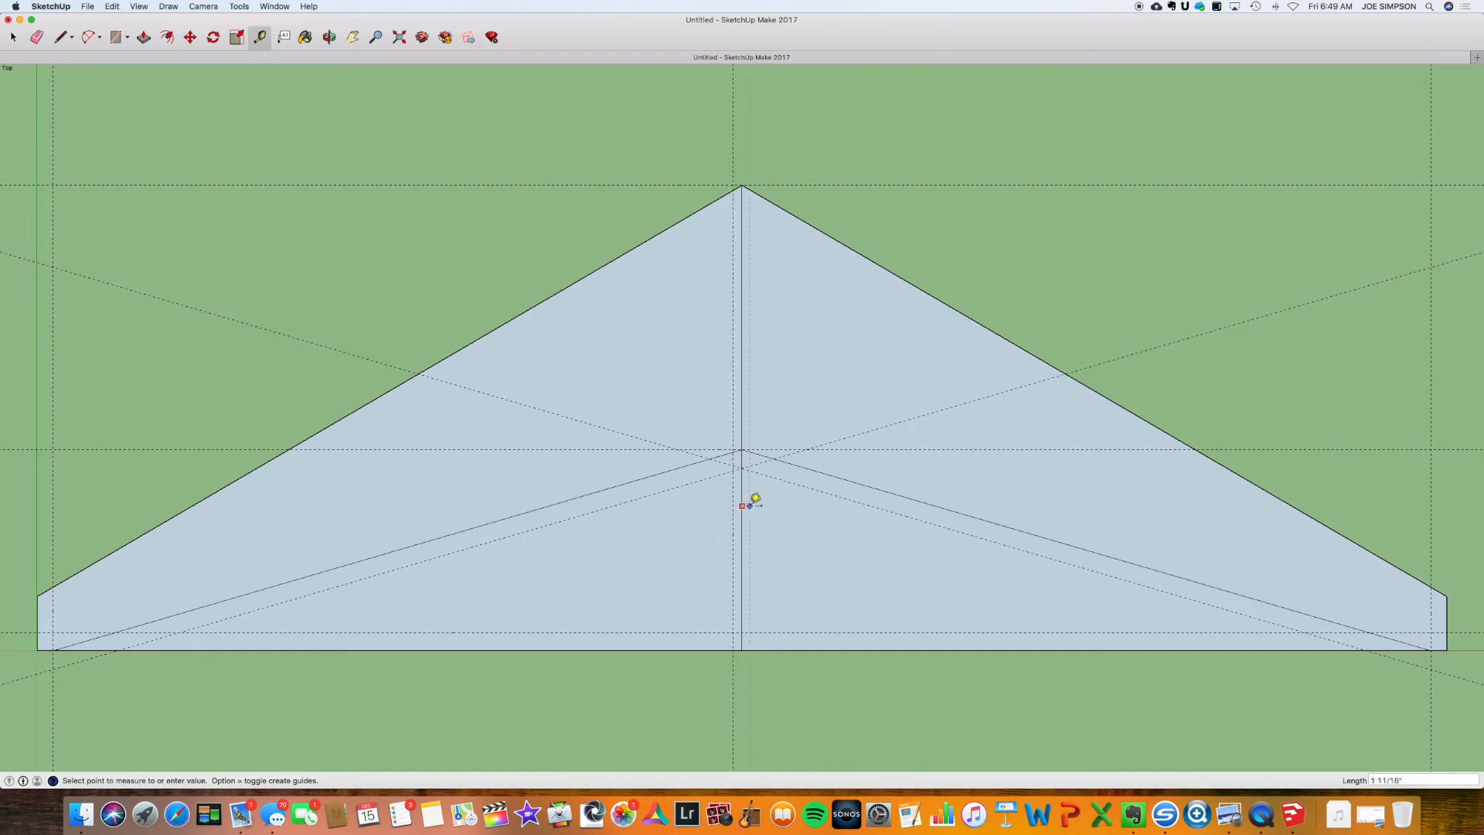
pyautogui.click(749, 505)
pyautogui.write('2')
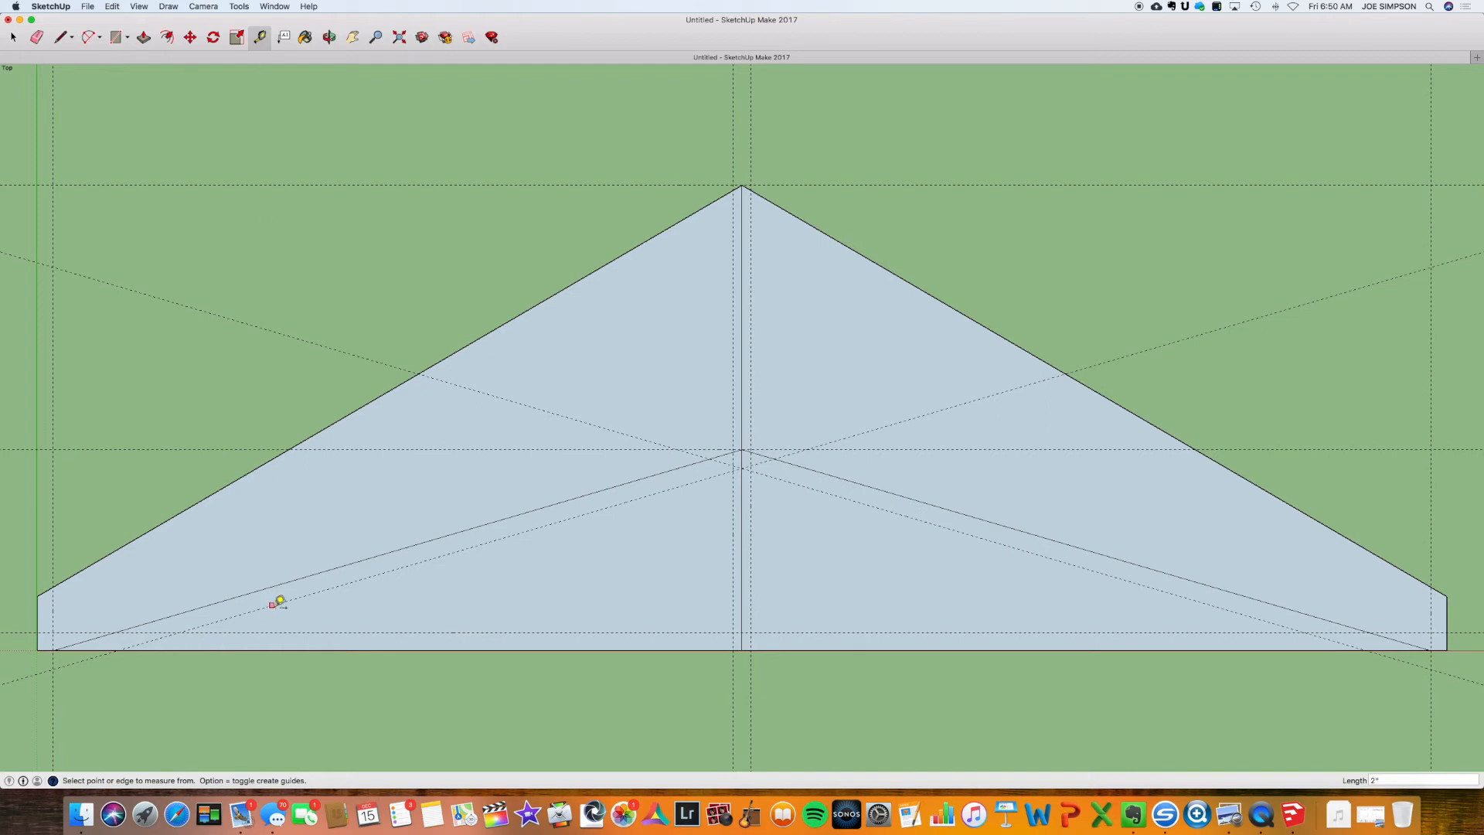
# Measure from the guide left of the centre line to the left short vertical edge, and place a vertical guide 48" left of that guide.
pyautogui.click(733, 592)
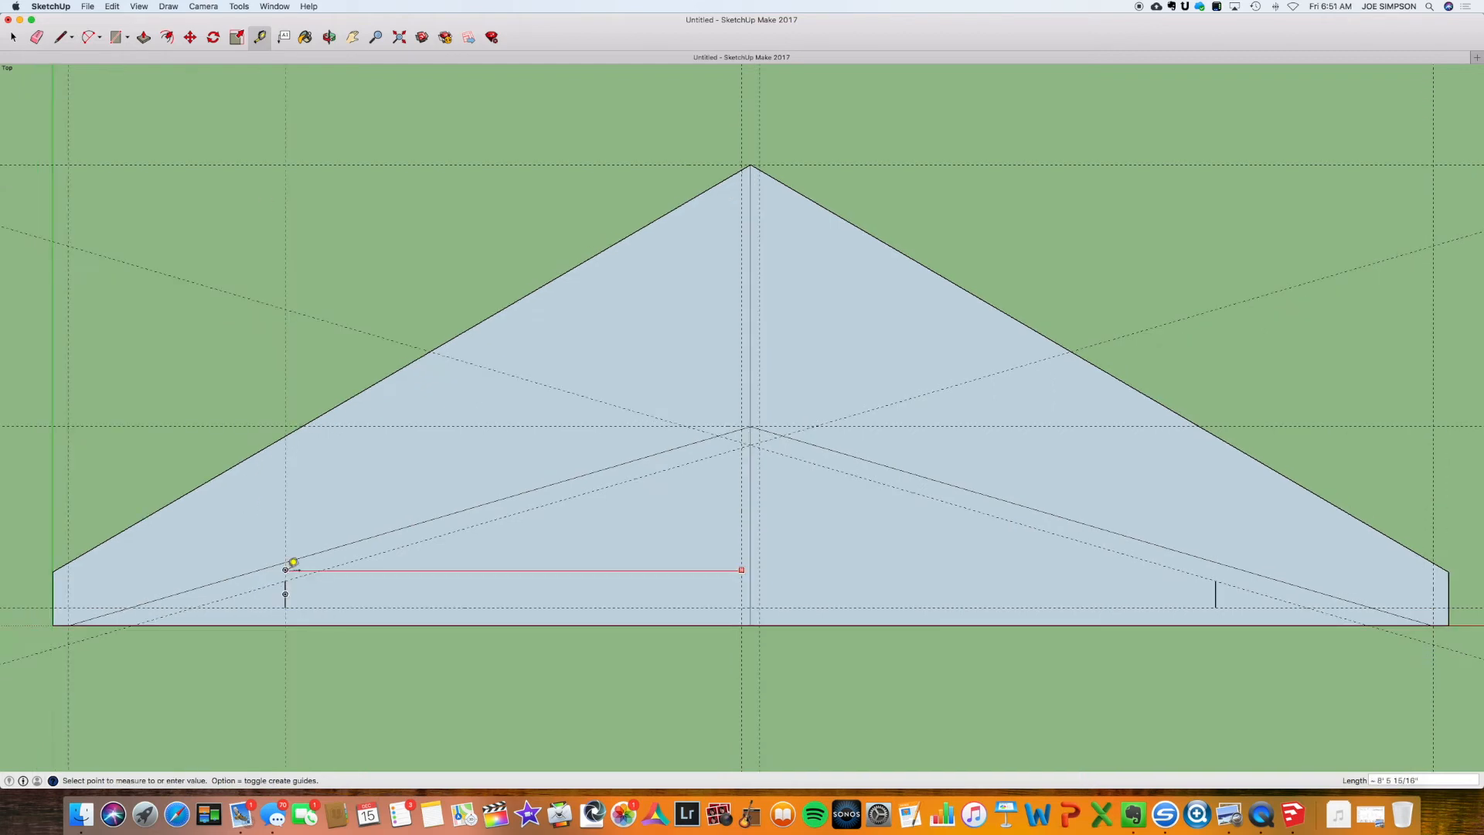
pyautogui.click(293, 562)
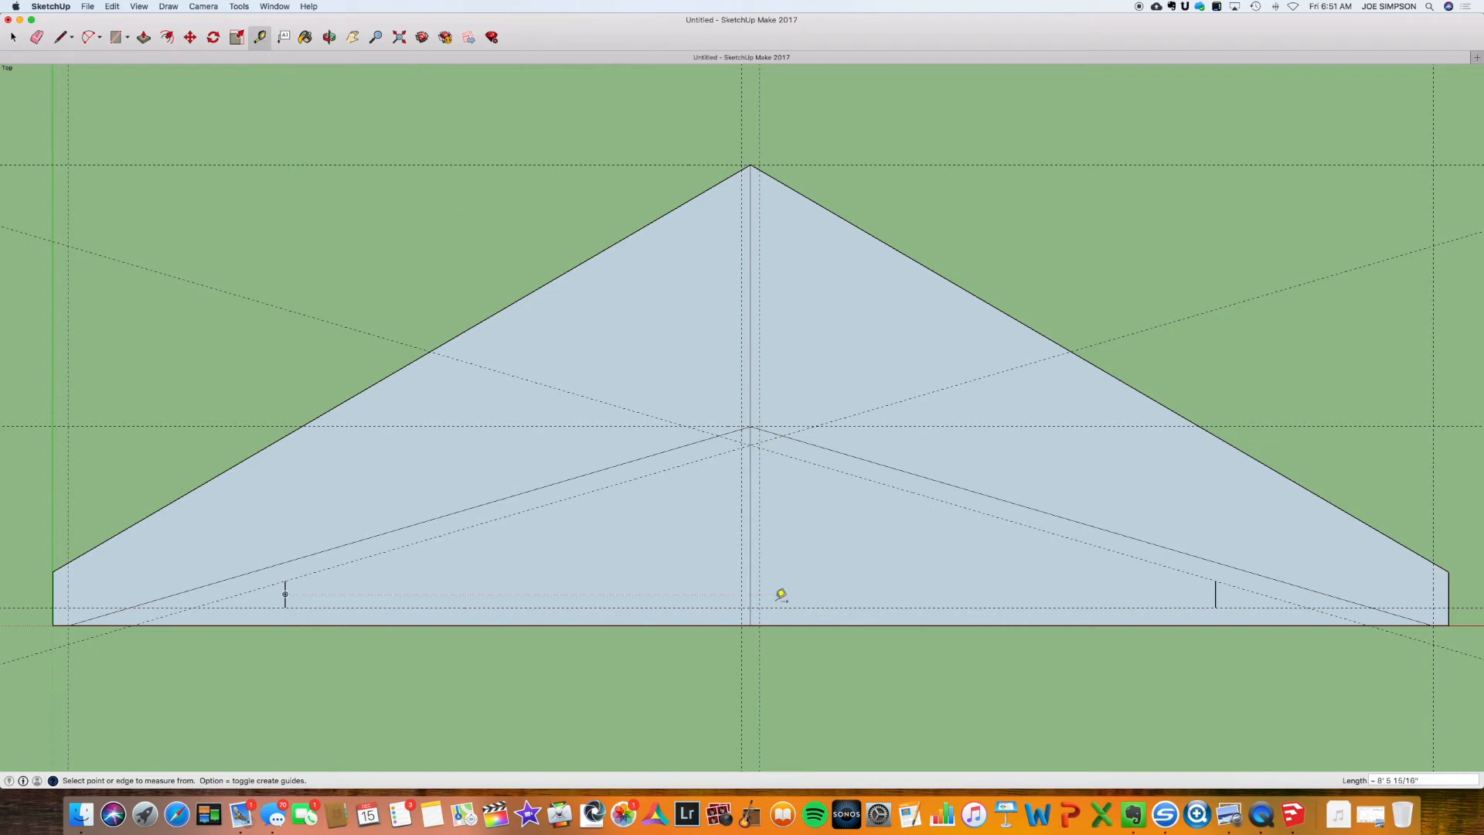
pyautogui.click(743, 606)
pyautogui.click(548, 556)
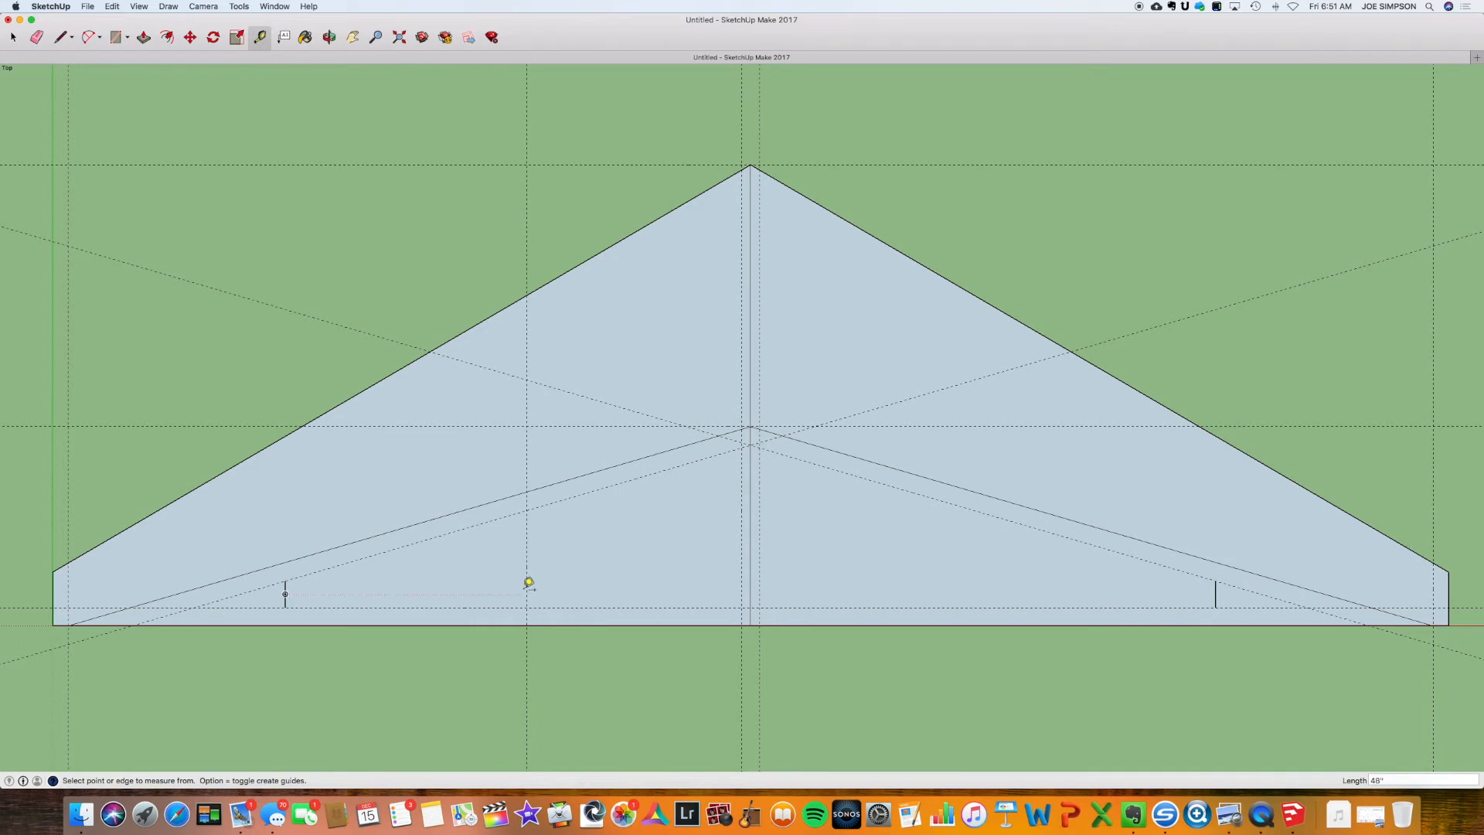
# Place a vertical guide 4" to the left of the outermost new vertical guide in the left half.
pyautogui.click(526, 572)
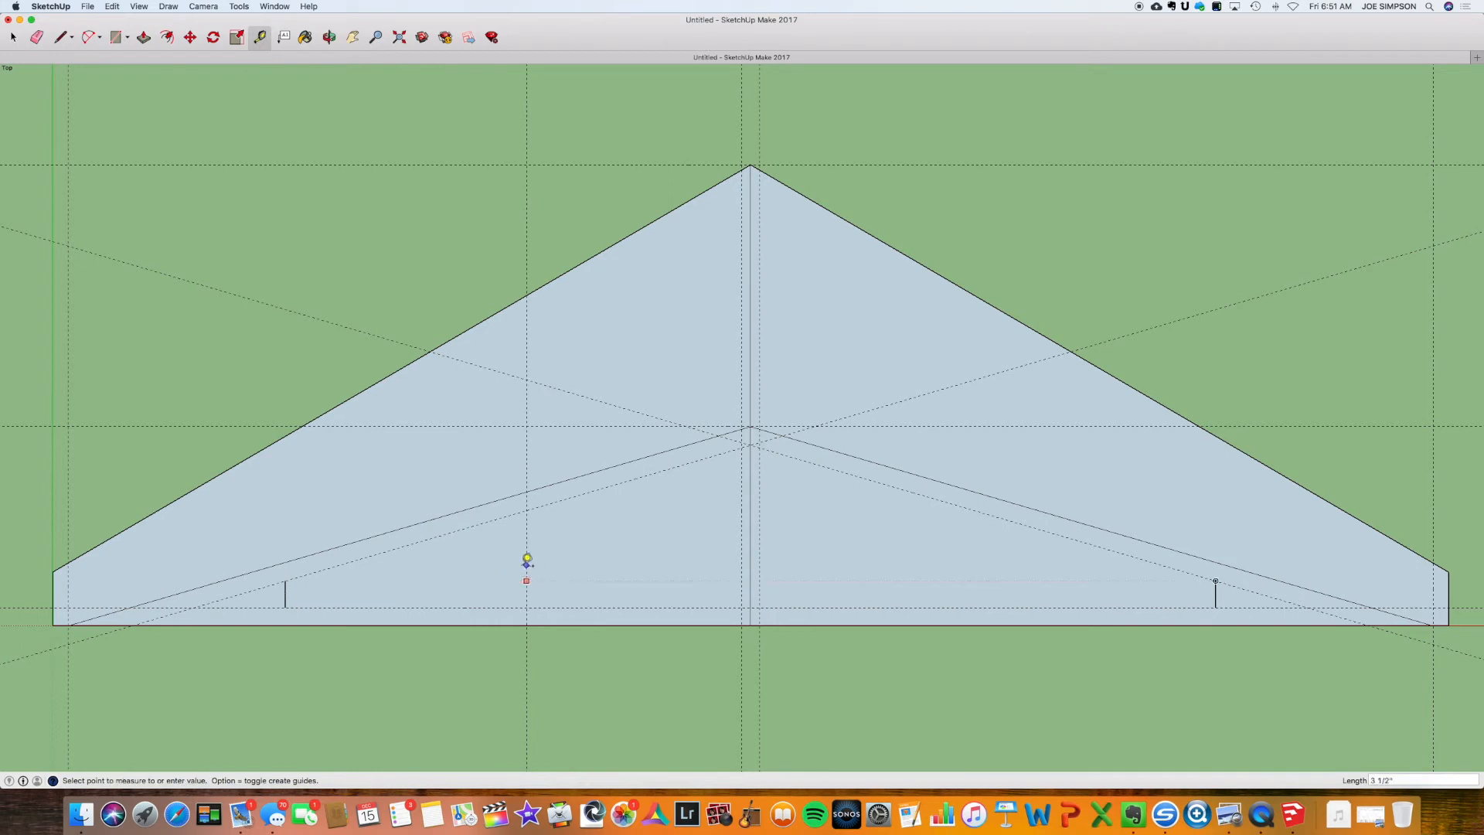
pyautogui.click(532, 564)
pyautogui.click(531, 562)
pyautogui.click(517, 561)
pyautogui.write('4')
pyautogui.press('Return')
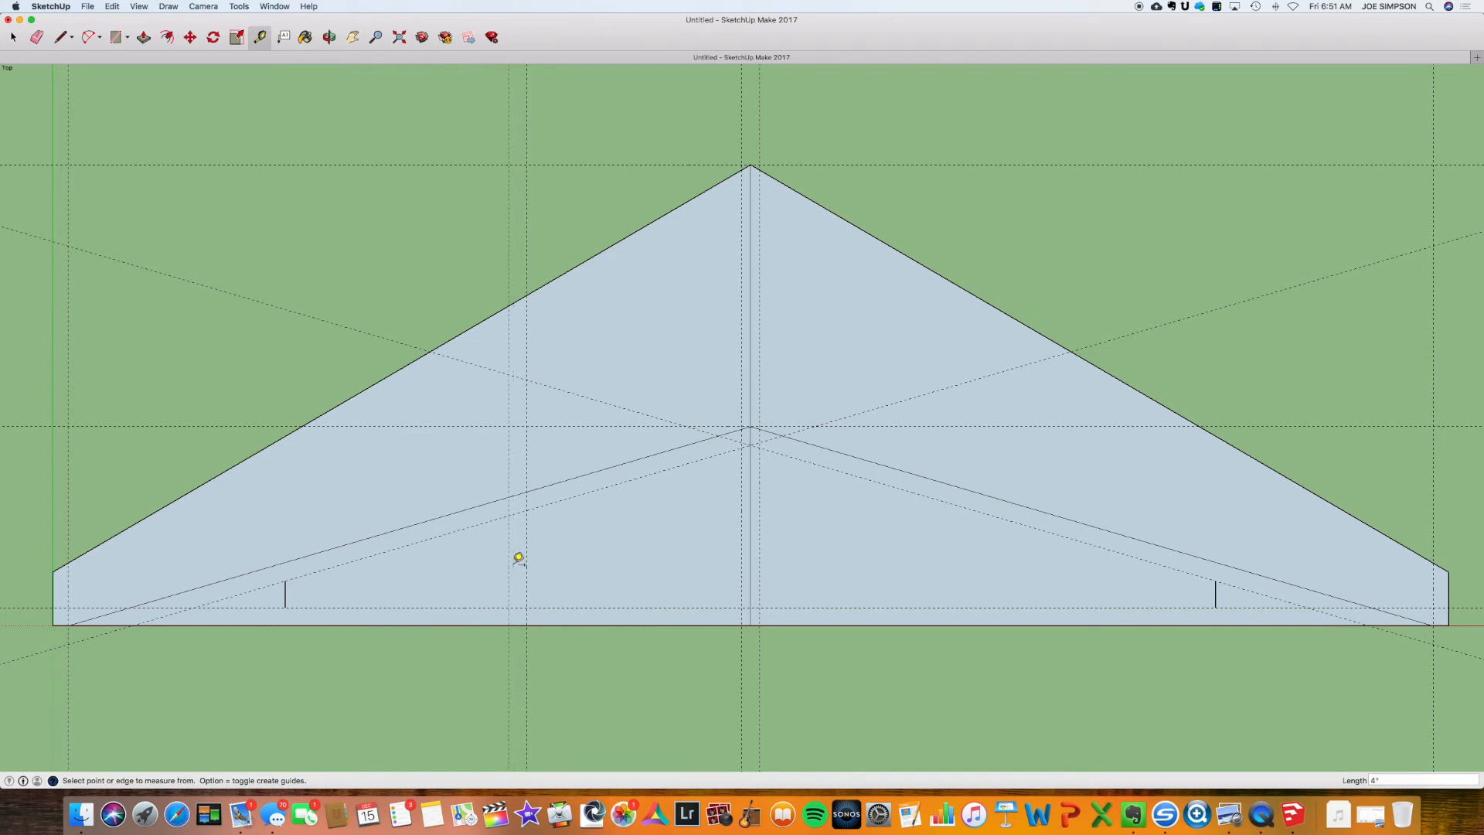
# Place another vertical guide 48" left of the 4" offset guide and erase the left short vertical edge.
pyautogui.click(510, 567)
pyautogui.click(309, 542)
pyautogui.write('48')
pyautogui.press('Return')
pyautogui.click(36, 37)
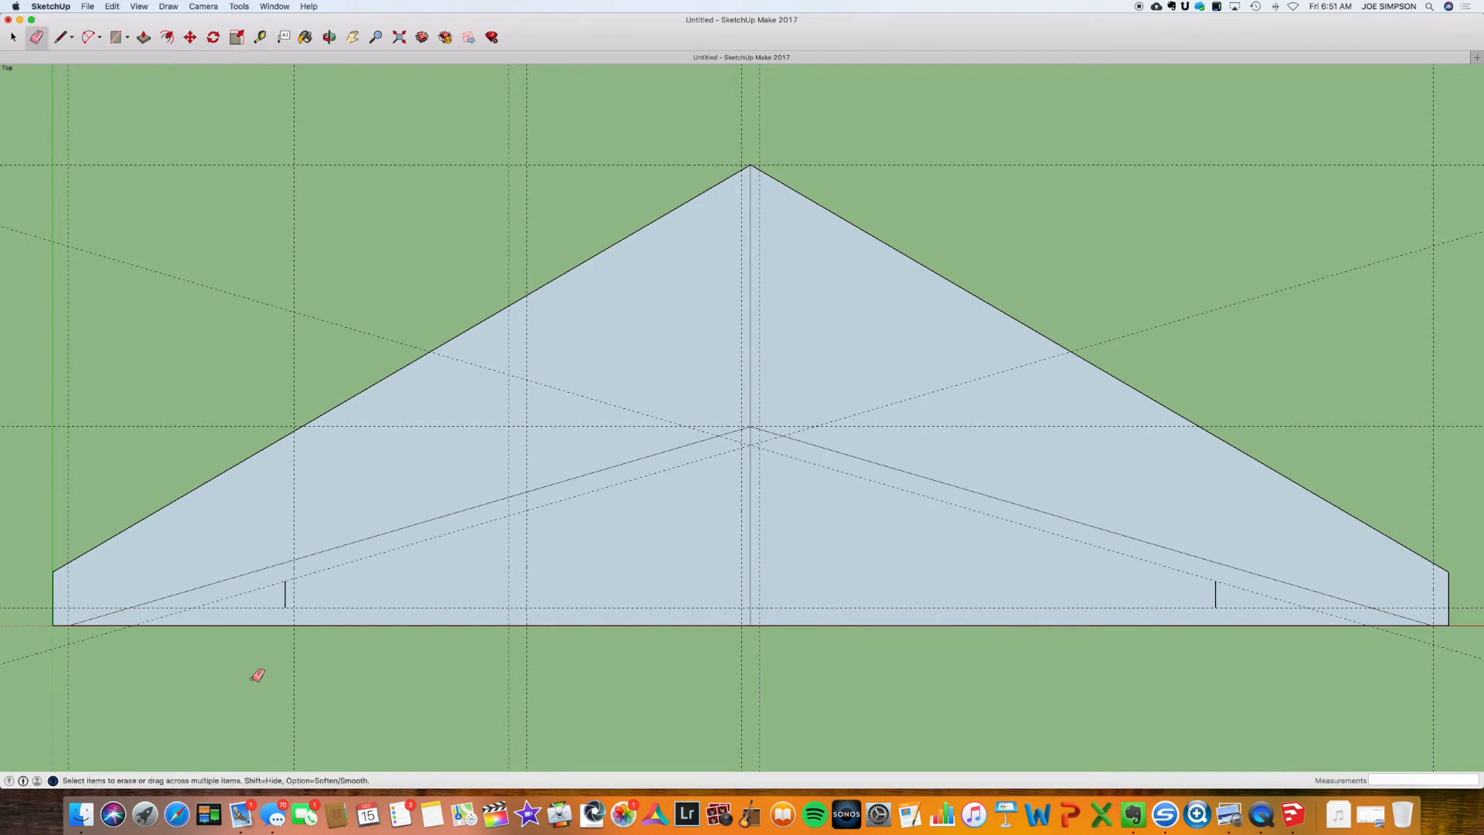
pyautogui.click(286, 591)
# Place a vertical guide 48" right of the guide just right of the centre line, and another 4" beyond it.
pyautogui.click(264, 36)
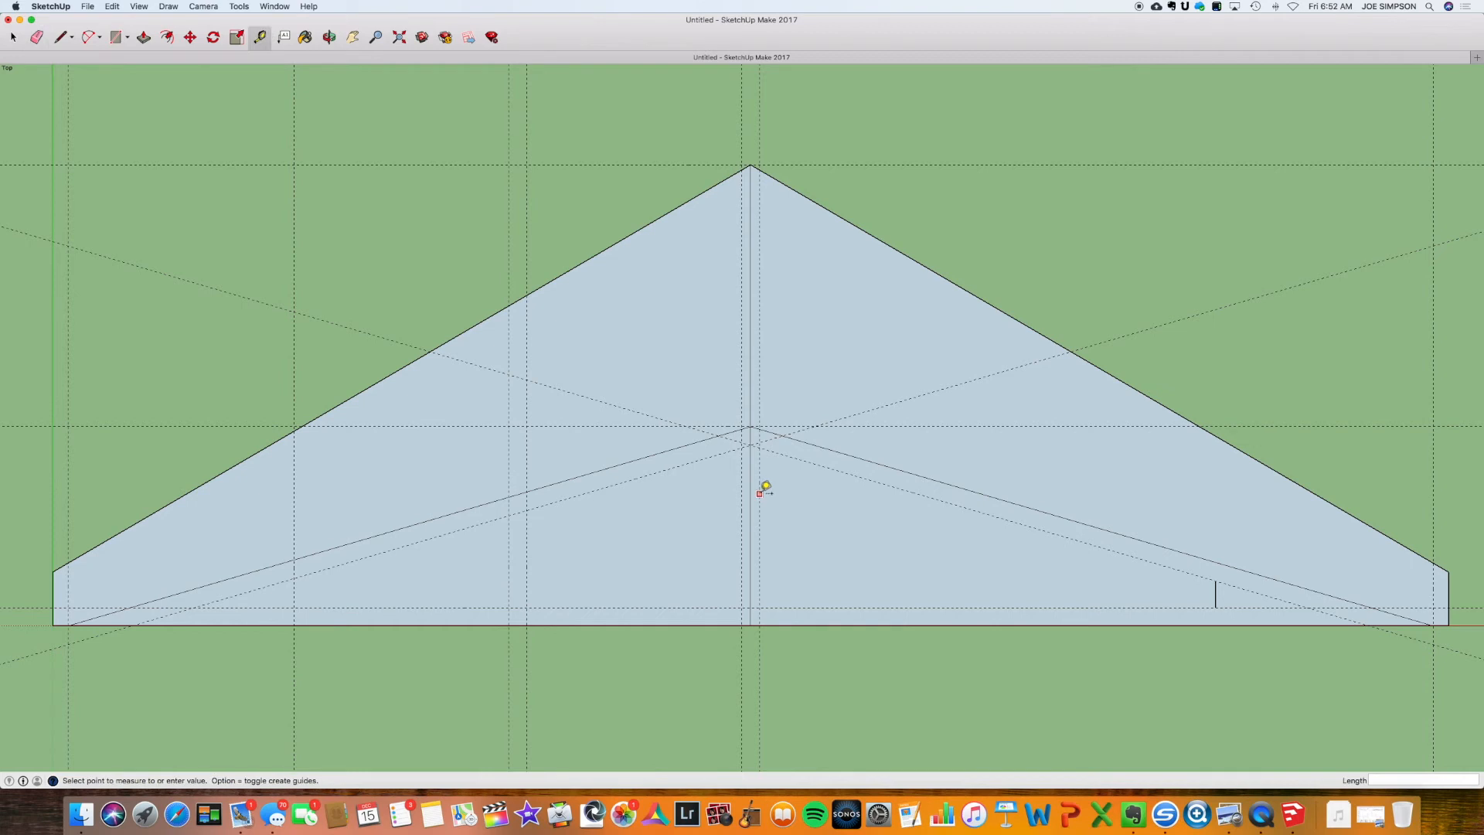
pyautogui.click(949, 510)
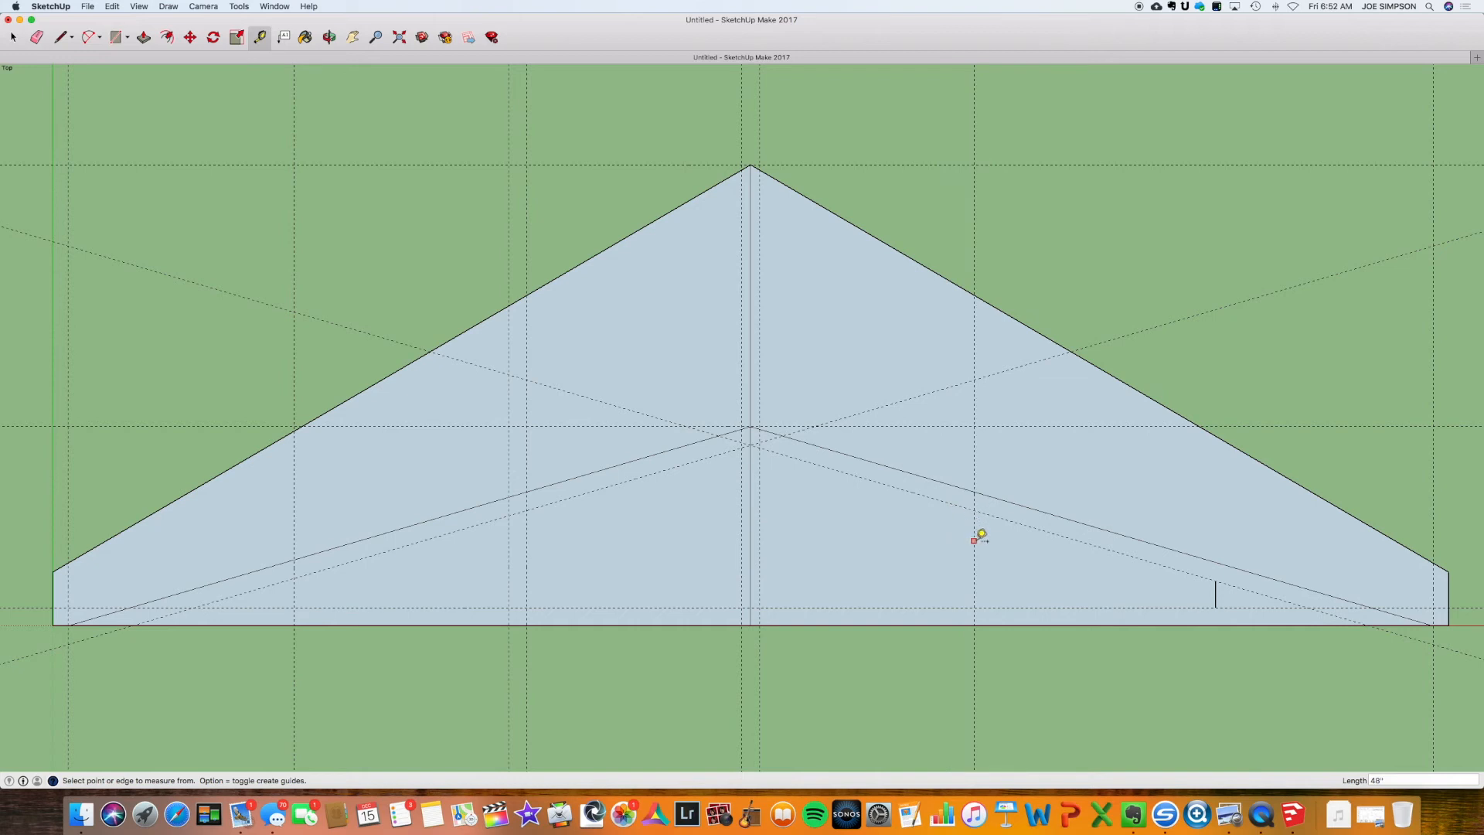
pyautogui.click(976, 537)
pyautogui.click(995, 542)
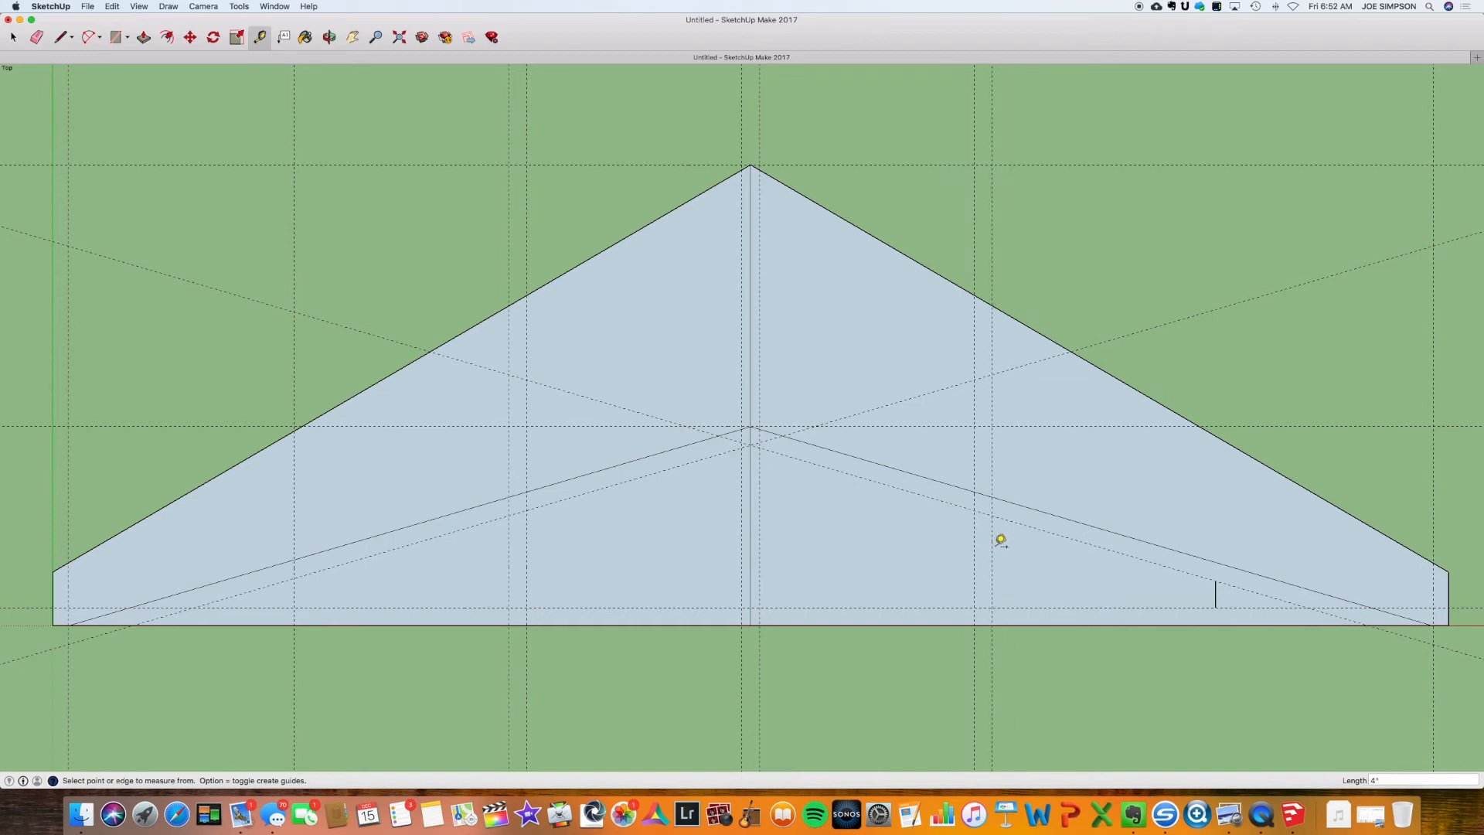
# Place the outermost vertical guide on the right half at the same 48" spacing and erase the right short vertical edge.
pyautogui.click(992, 543)
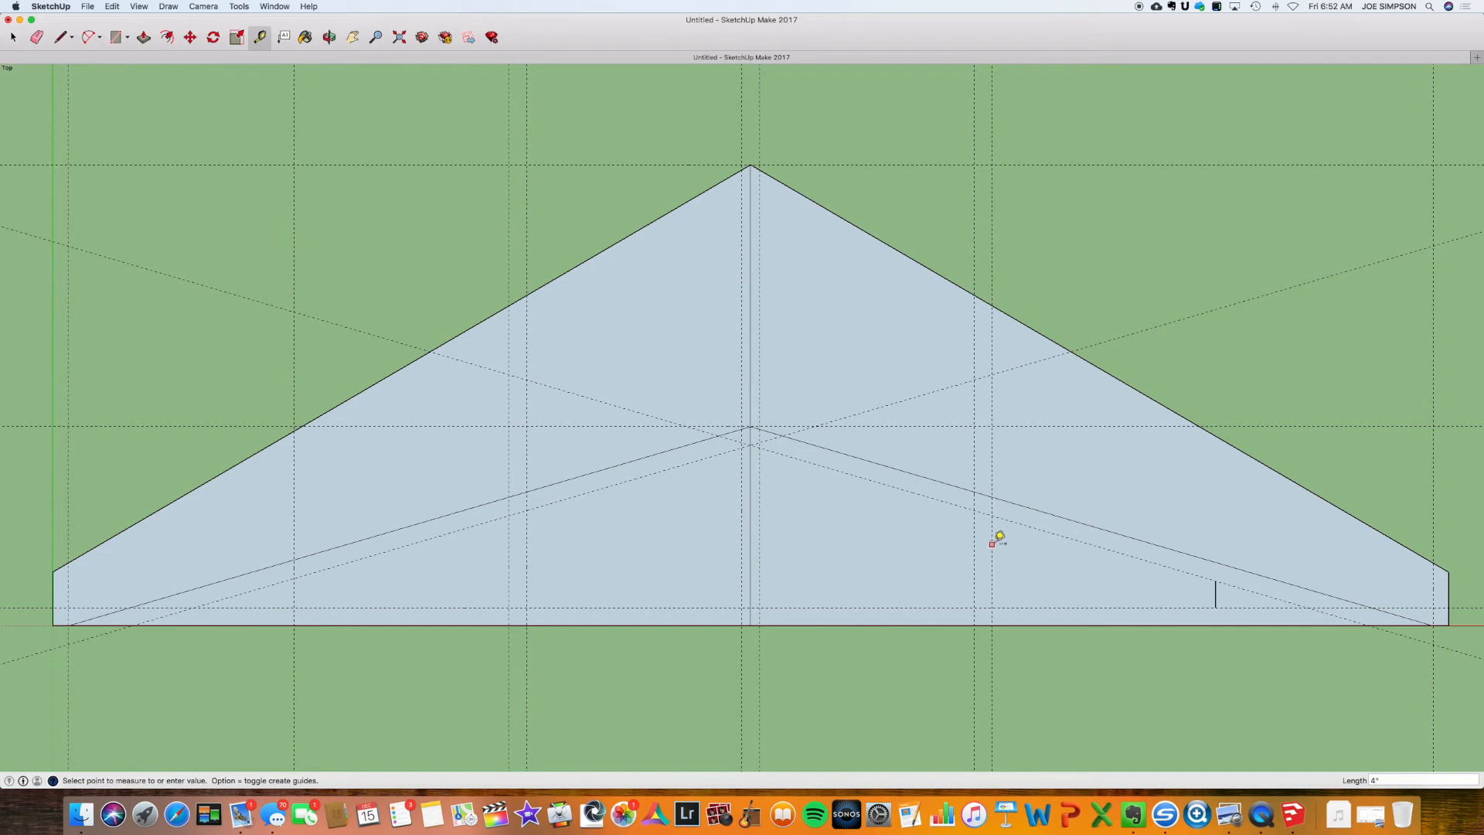
pyautogui.click(1188, 545)
pyautogui.click(37, 37)
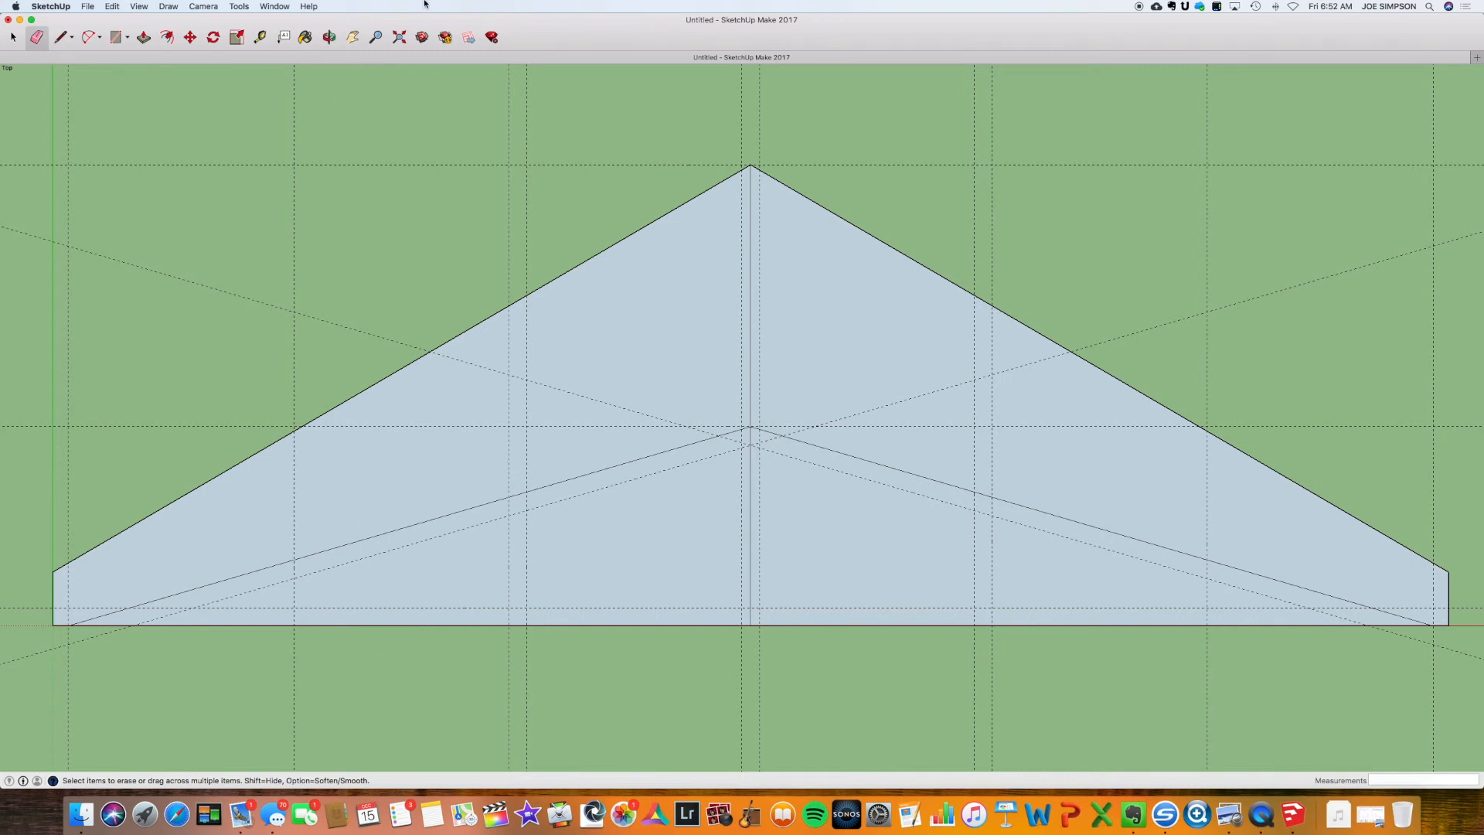
# Paint the two truss faces above the sloping bottom chords bright yellow-green.
pyautogui.click(306, 39)
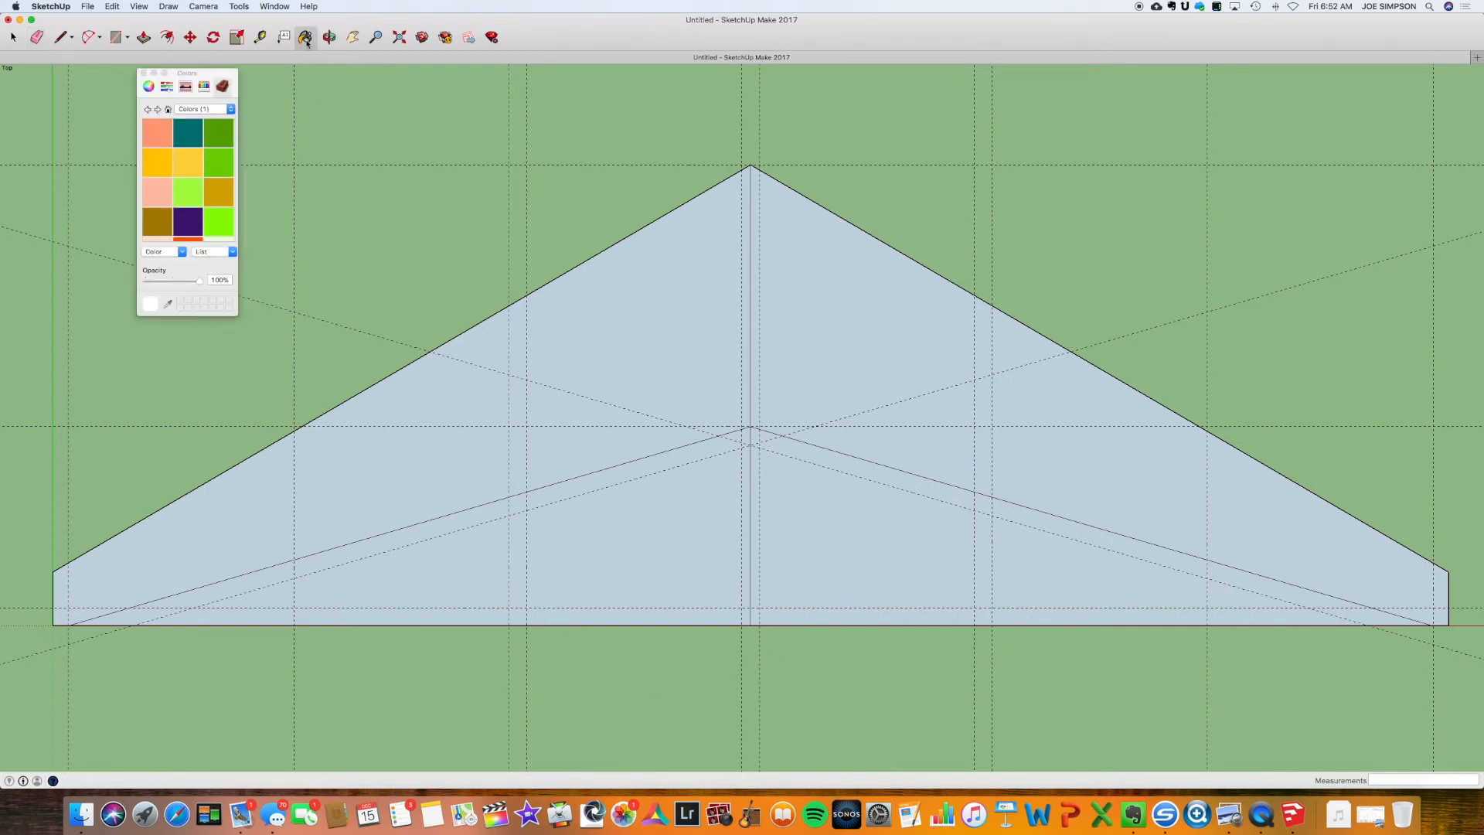
pyautogui.click(160, 139)
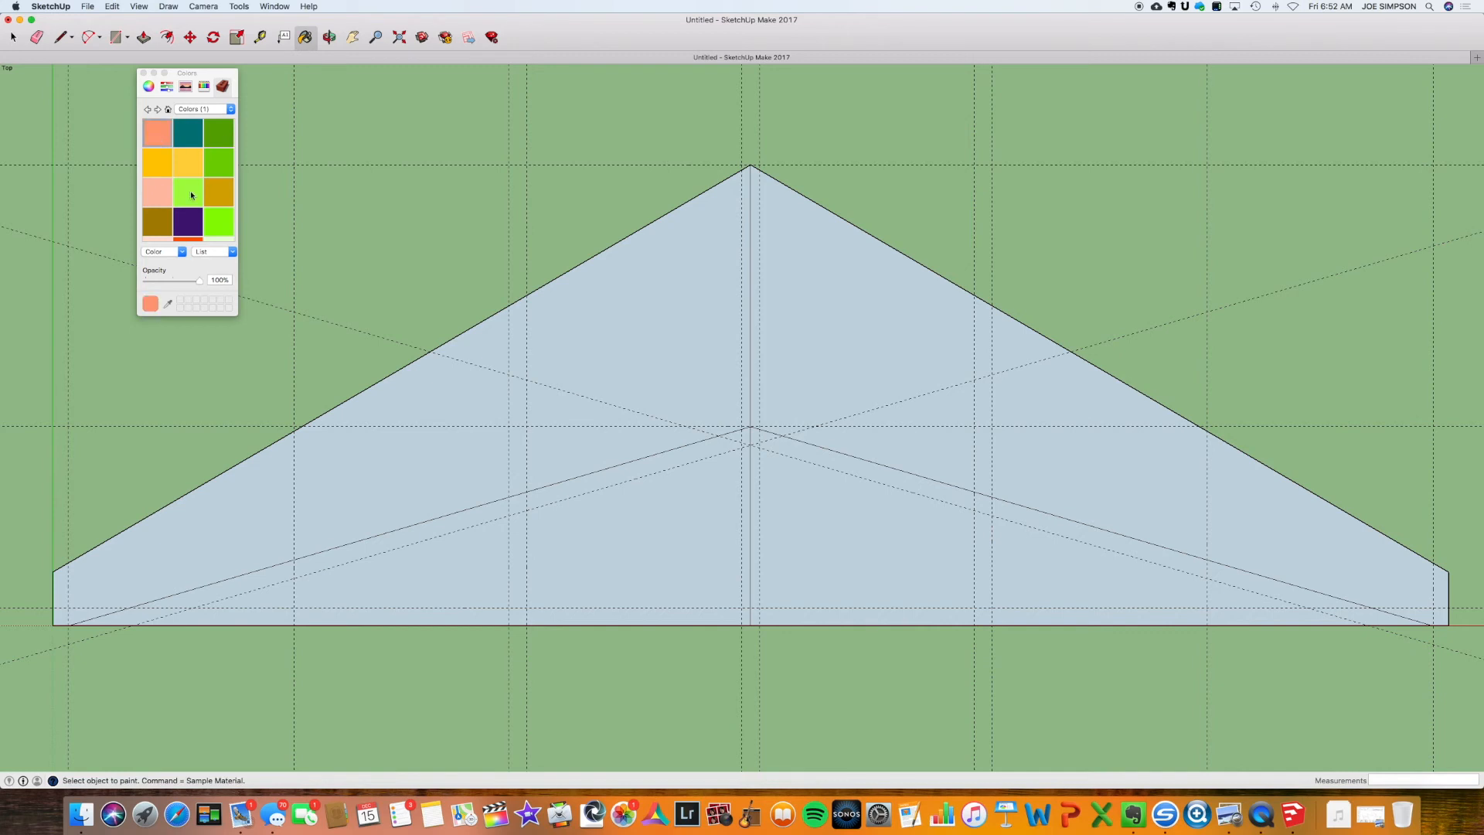
pyautogui.click(190, 195)
pyautogui.click(616, 291)
pyautogui.click(877, 303)
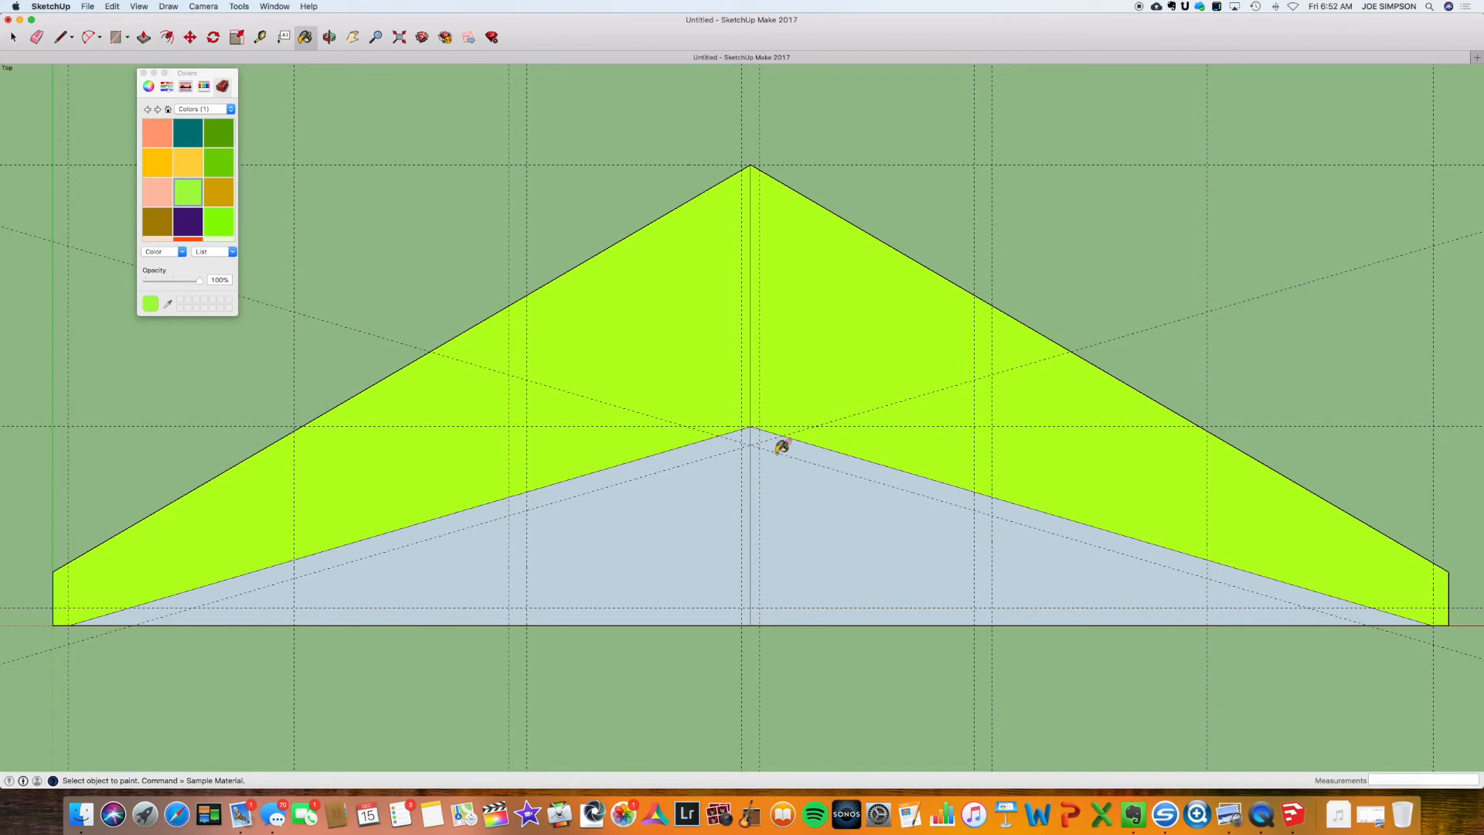
pyautogui.click(144, 74)
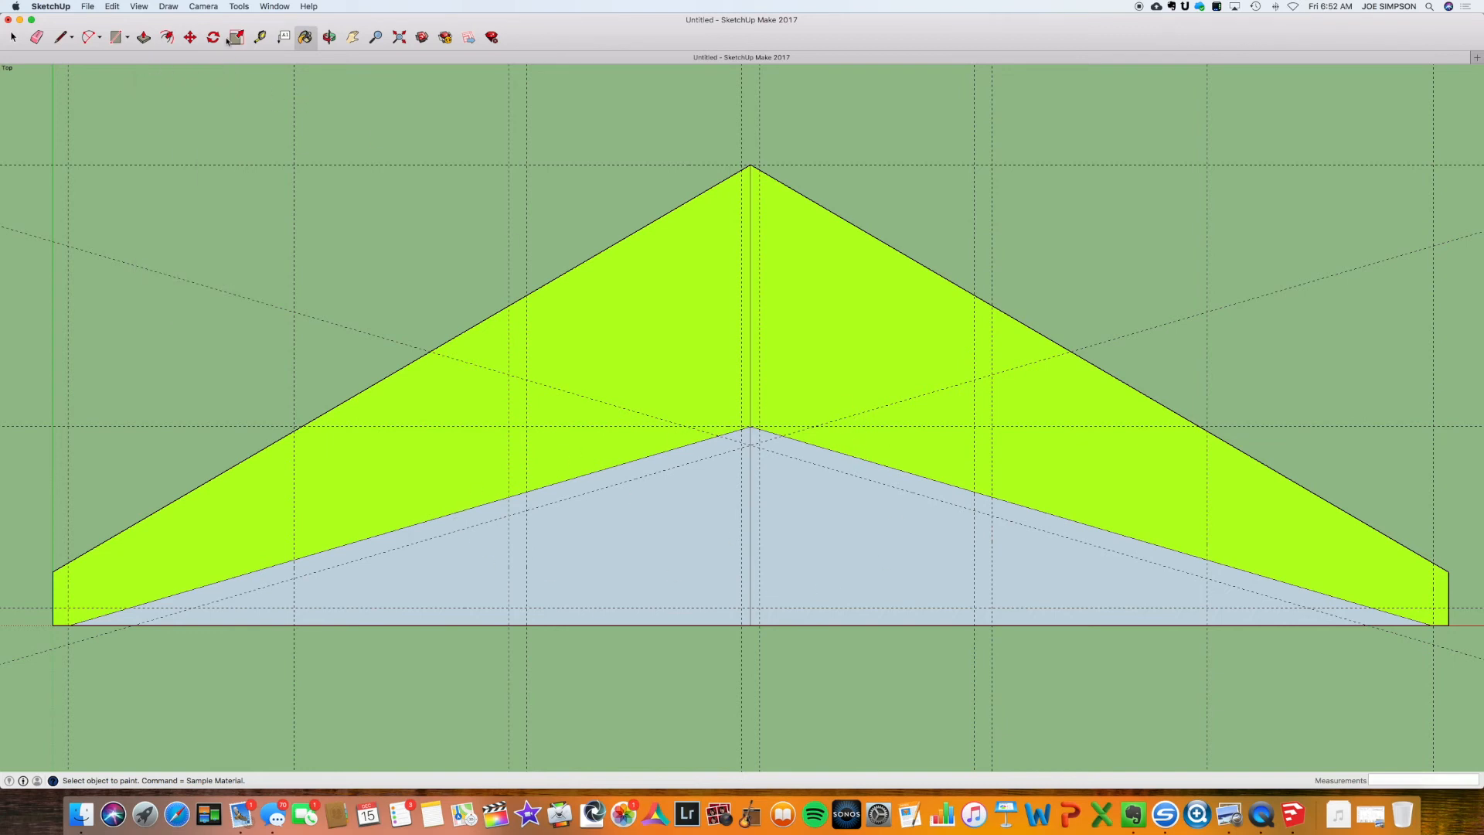
# Outline the panel just left of the centre guides, following the vertical, horizontal and sloping guides.
pyautogui.click(60, 39)
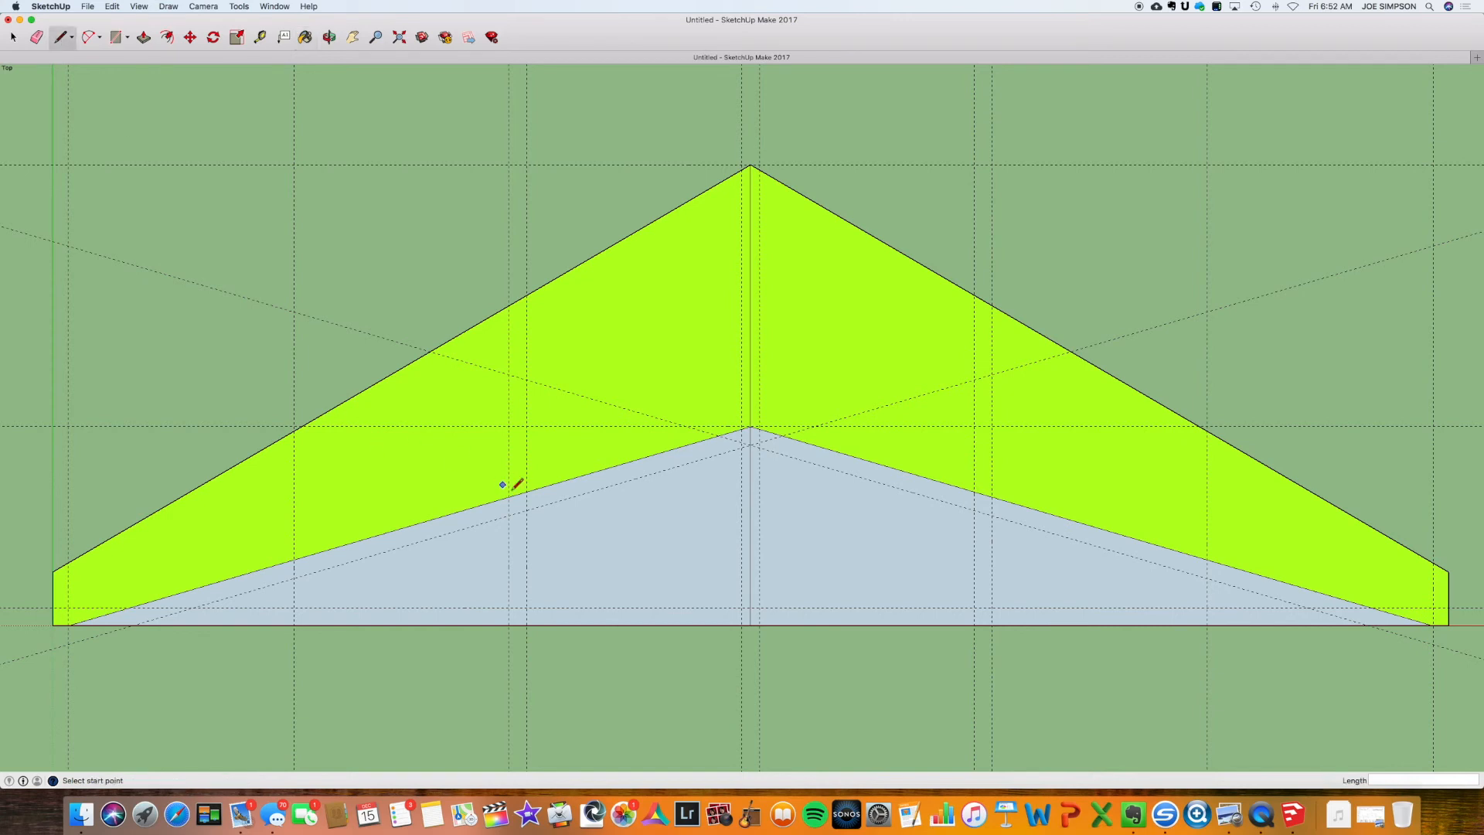
pyautogui.click(527, 509)
pyautogui.click(526, 607)
pyautogui.click(742, 607)
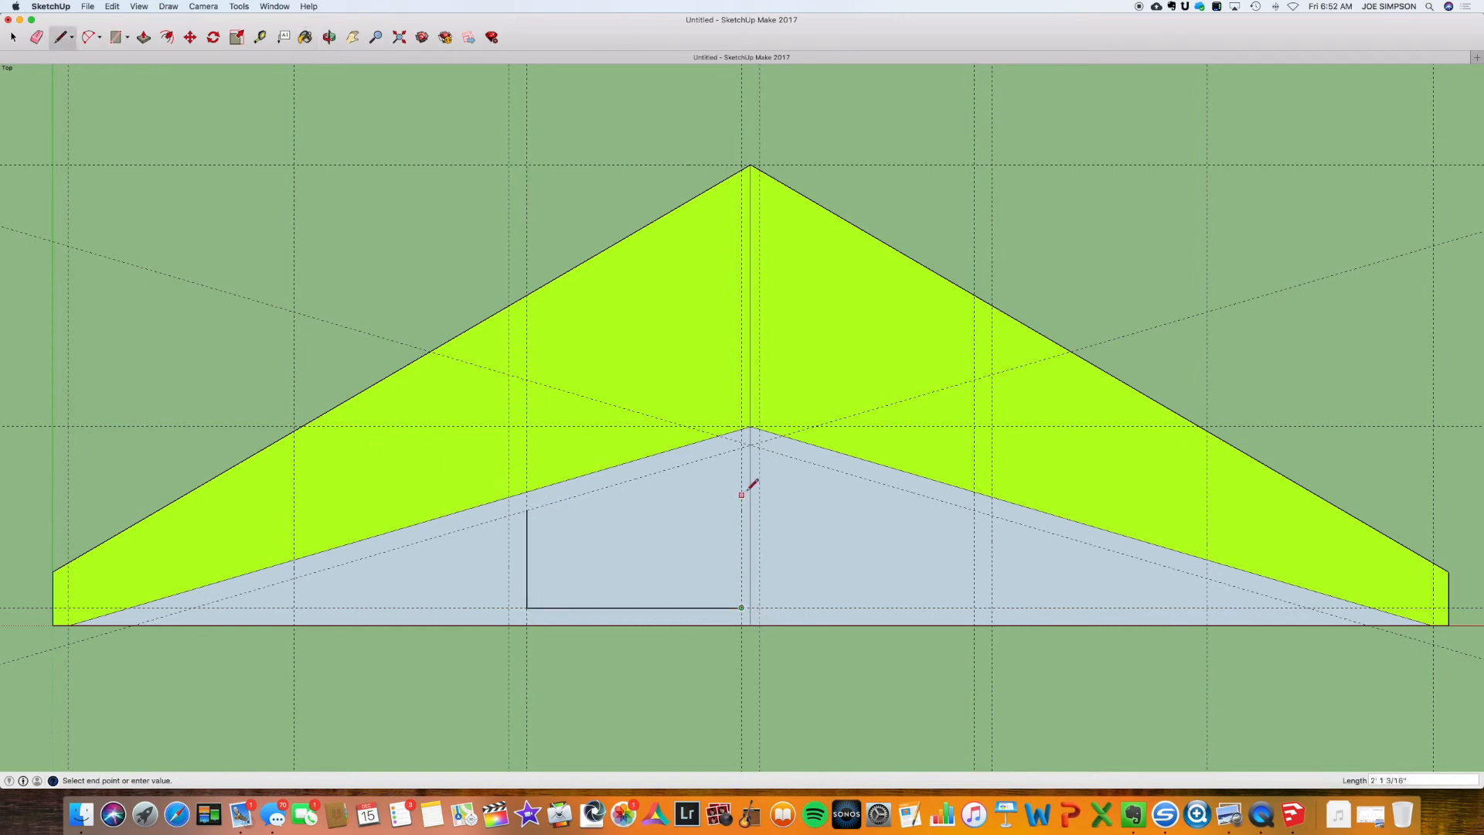
pyautogui.click(742, 447)
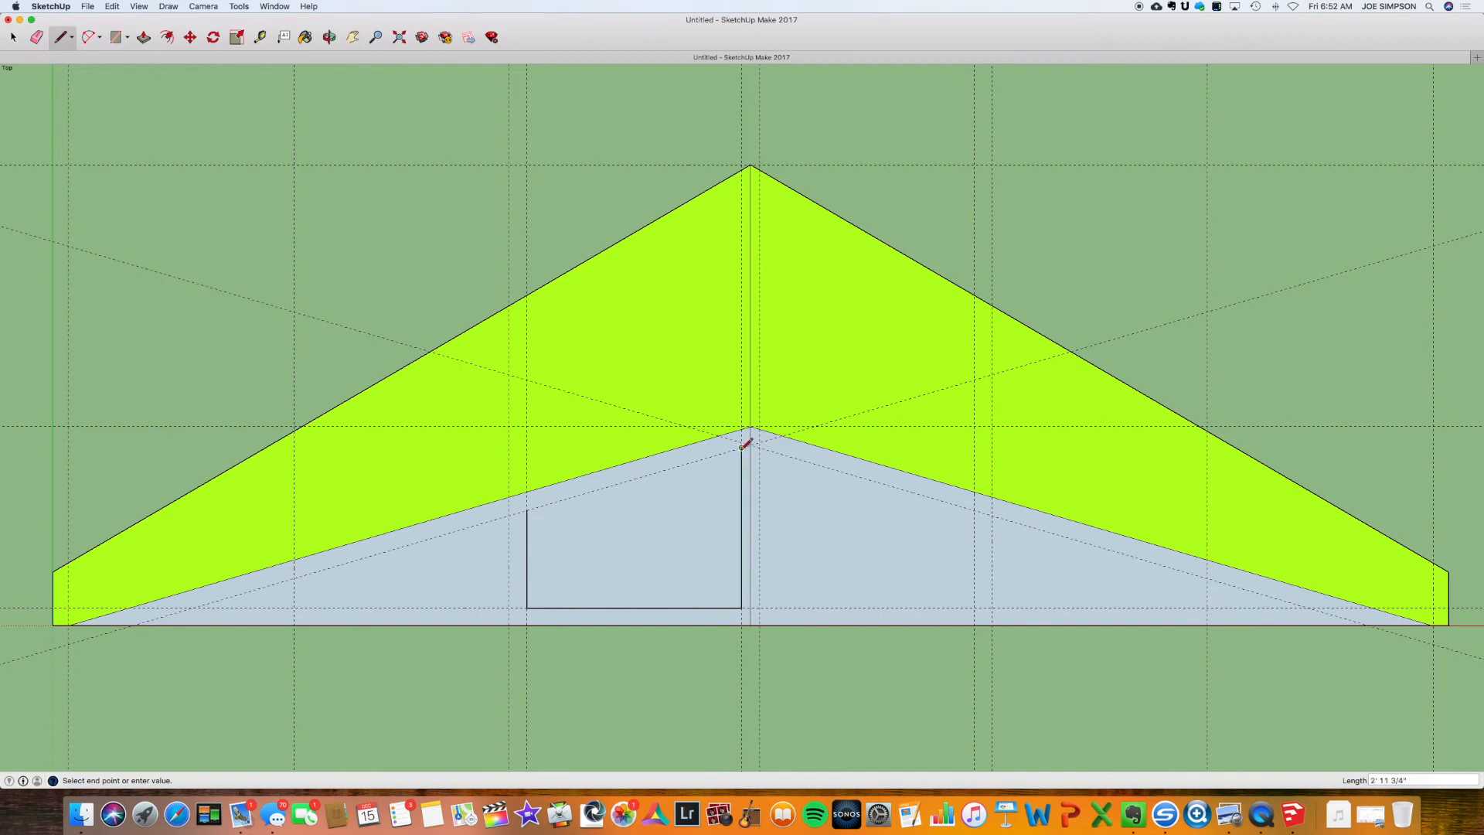
pyautogui.click(527, 508)
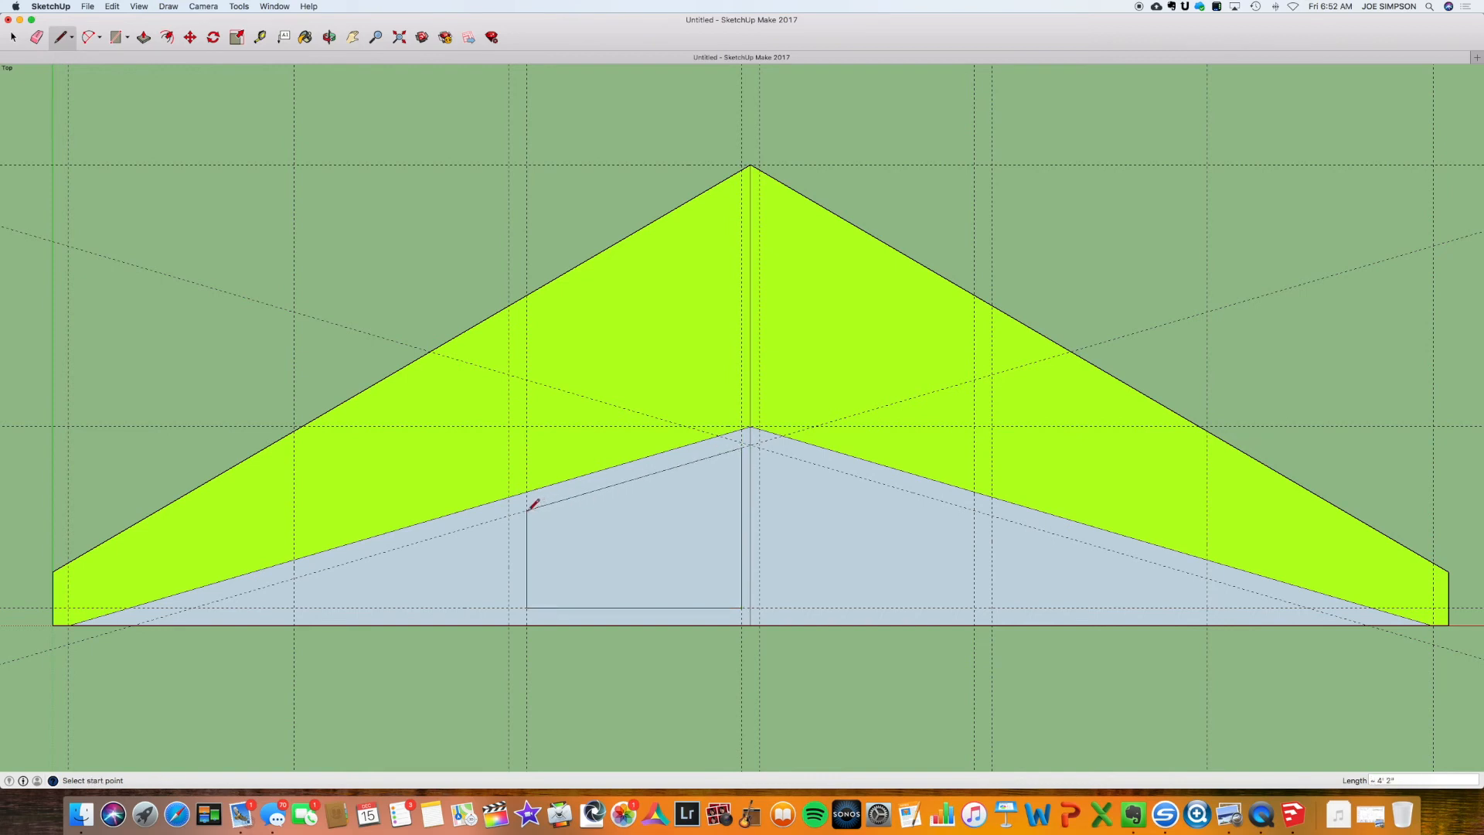
# Outline the matching panel just right of the centre guides along its surrounding guides.
pyautogui.click(759, 446)
pyautogui.click(759, 608)
pyautogui.click(973, 608)
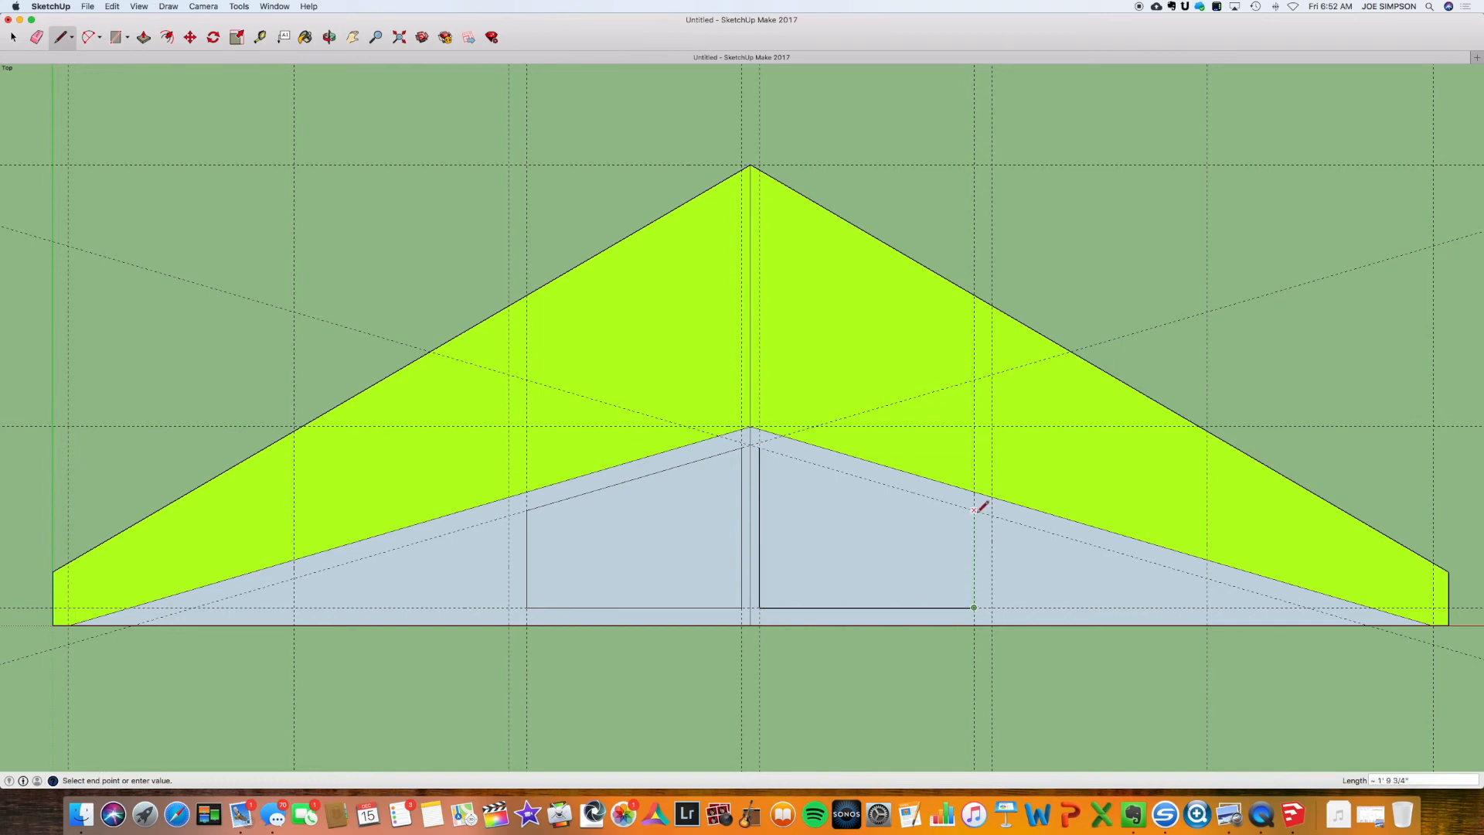
pyautogui.click(974, 510)
pyautogui.click(760, 447)
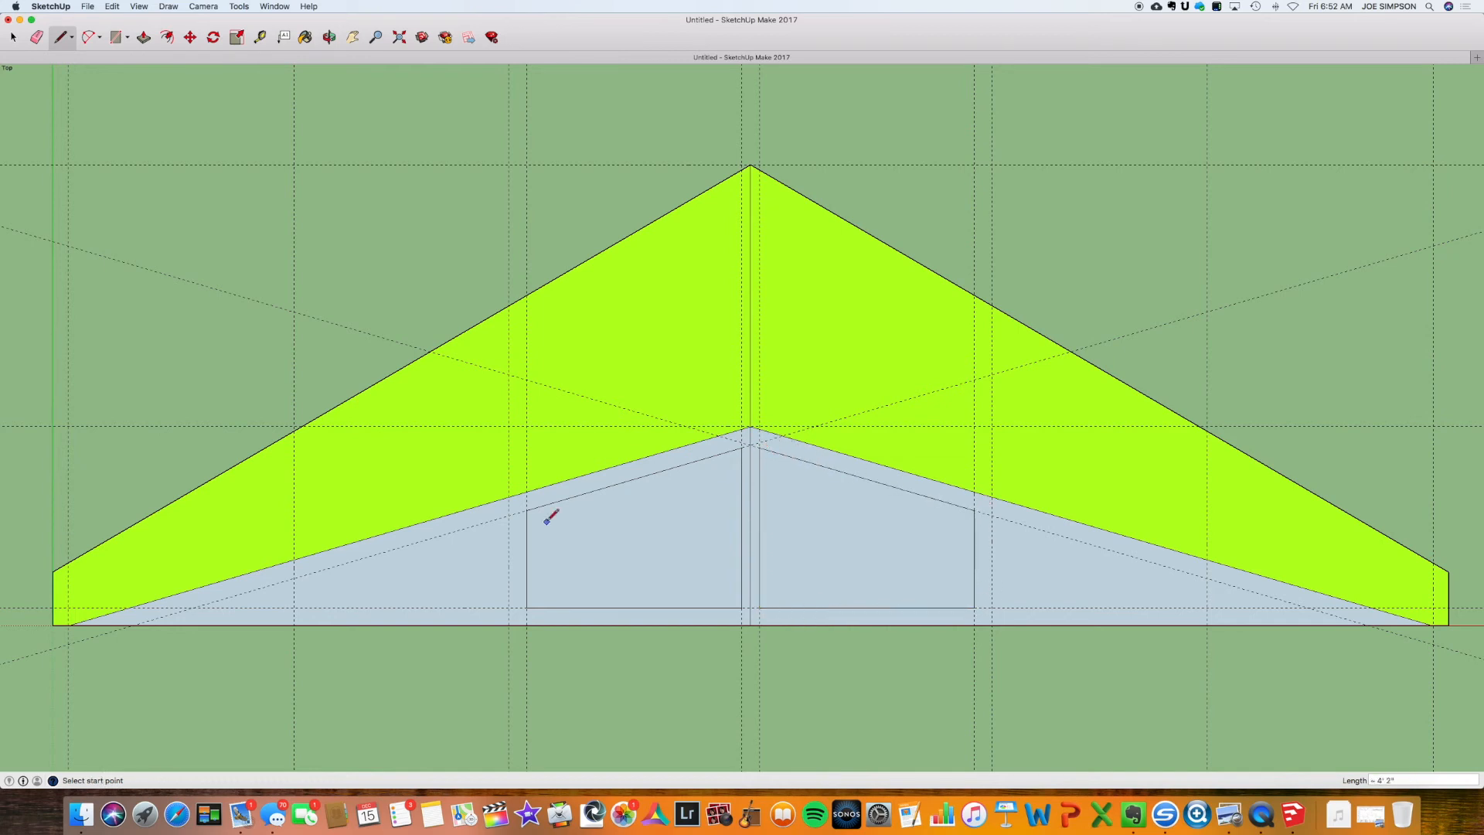
# Outline the outer left panel between the two outer vertical guides, below the sloping guide.
pyautogui.click(293, 578)
pyautogui.click(294, 608)
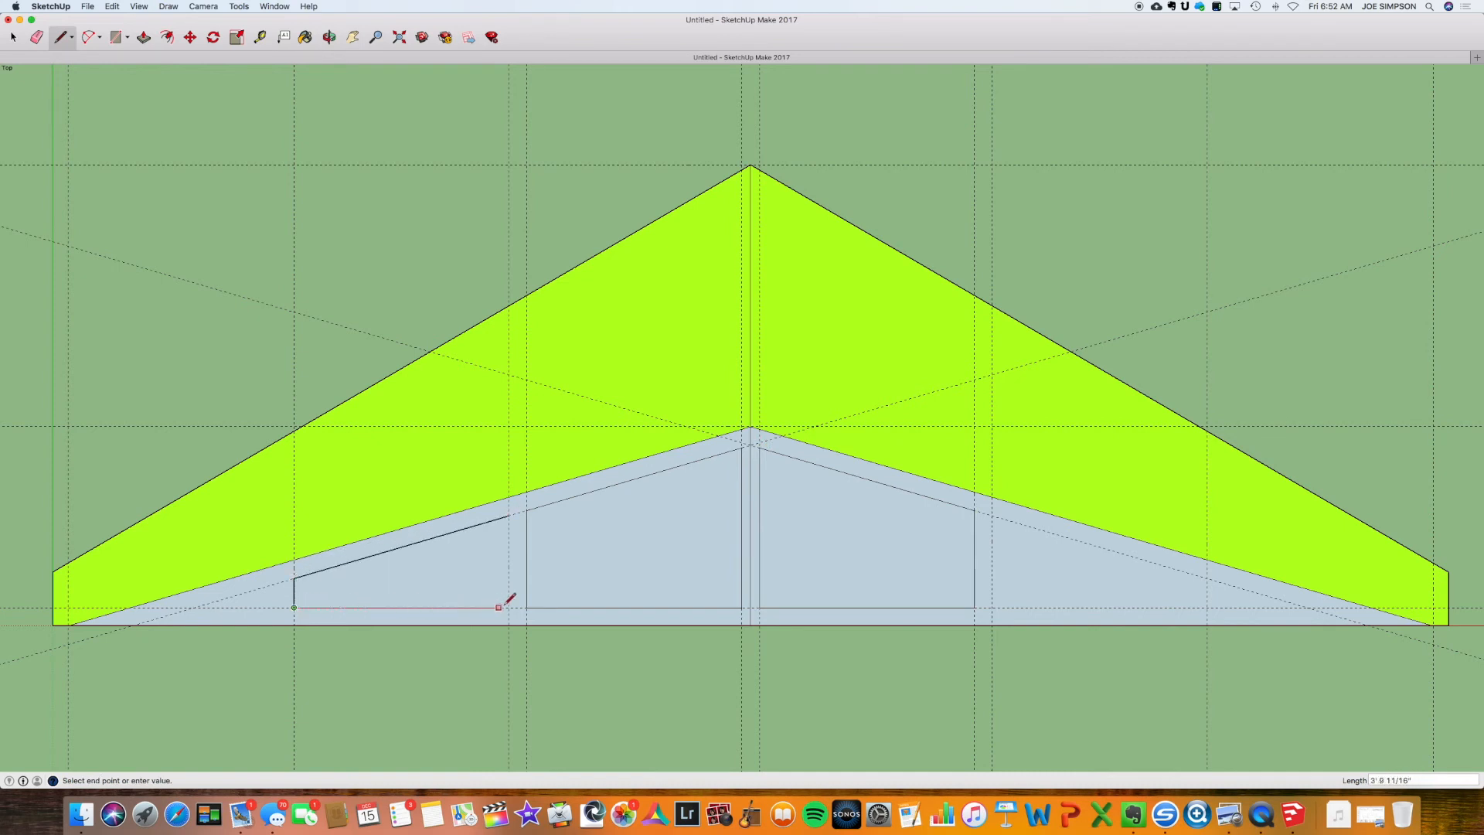
pyautogui.click(509, 607)
pyautogui.click(508, 514)
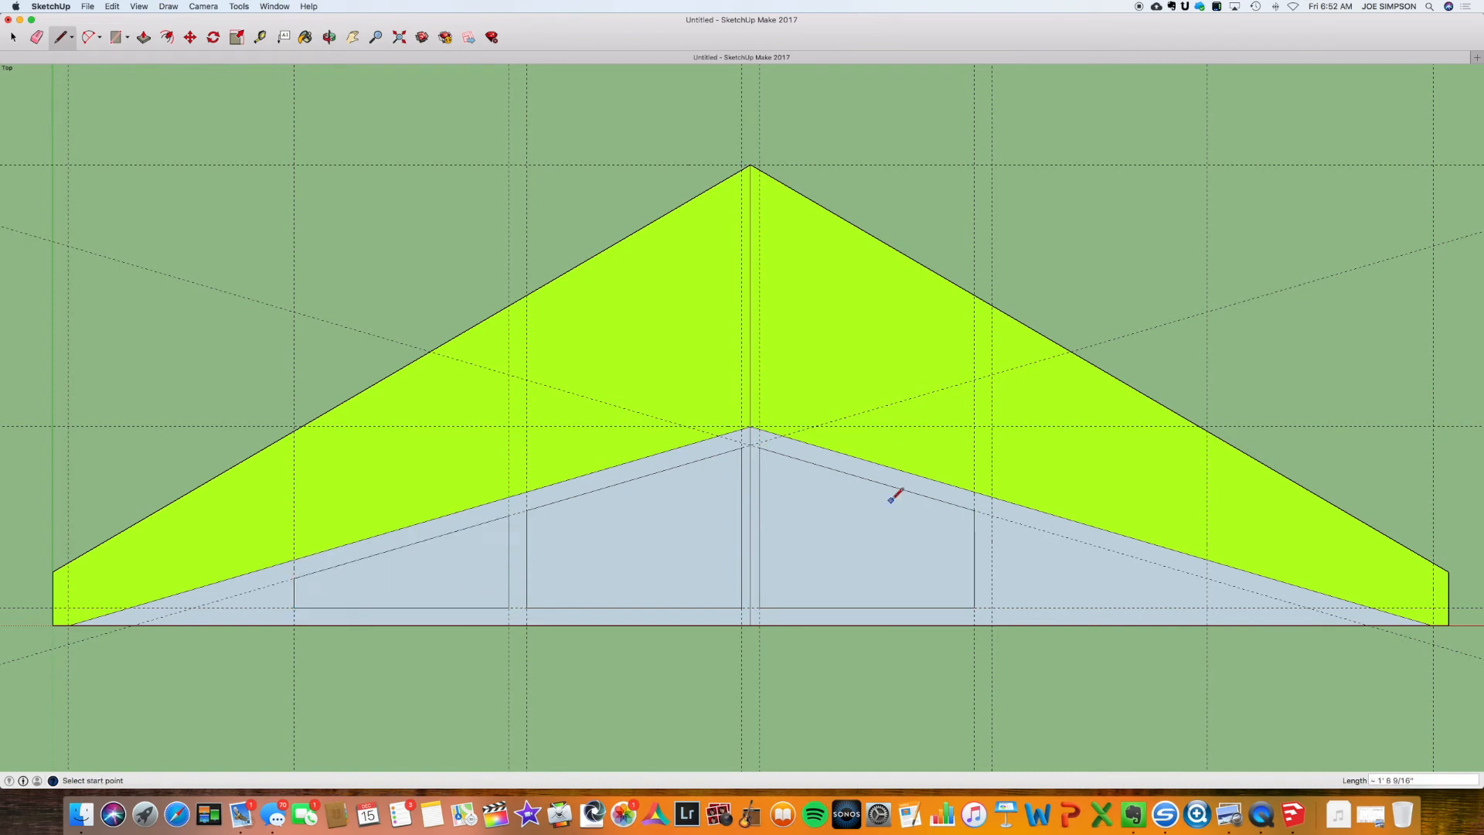
# Draw the inner vertical and lower edges of the outer right panel along the guides.
pyautogui.click(992, 515)
pyautogui.click(991, 607)
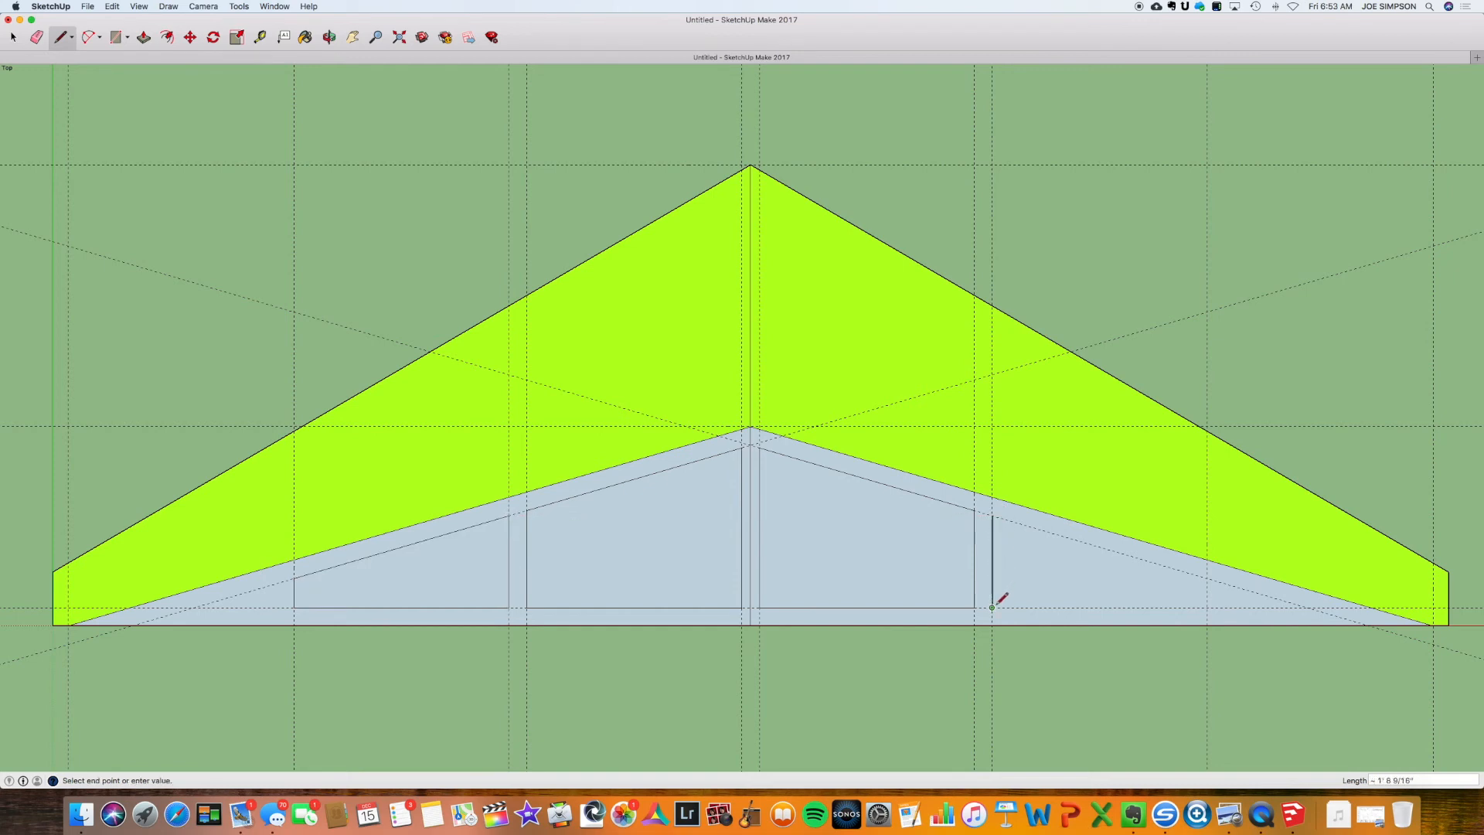
pyautogui.rightClick(1208, 580)
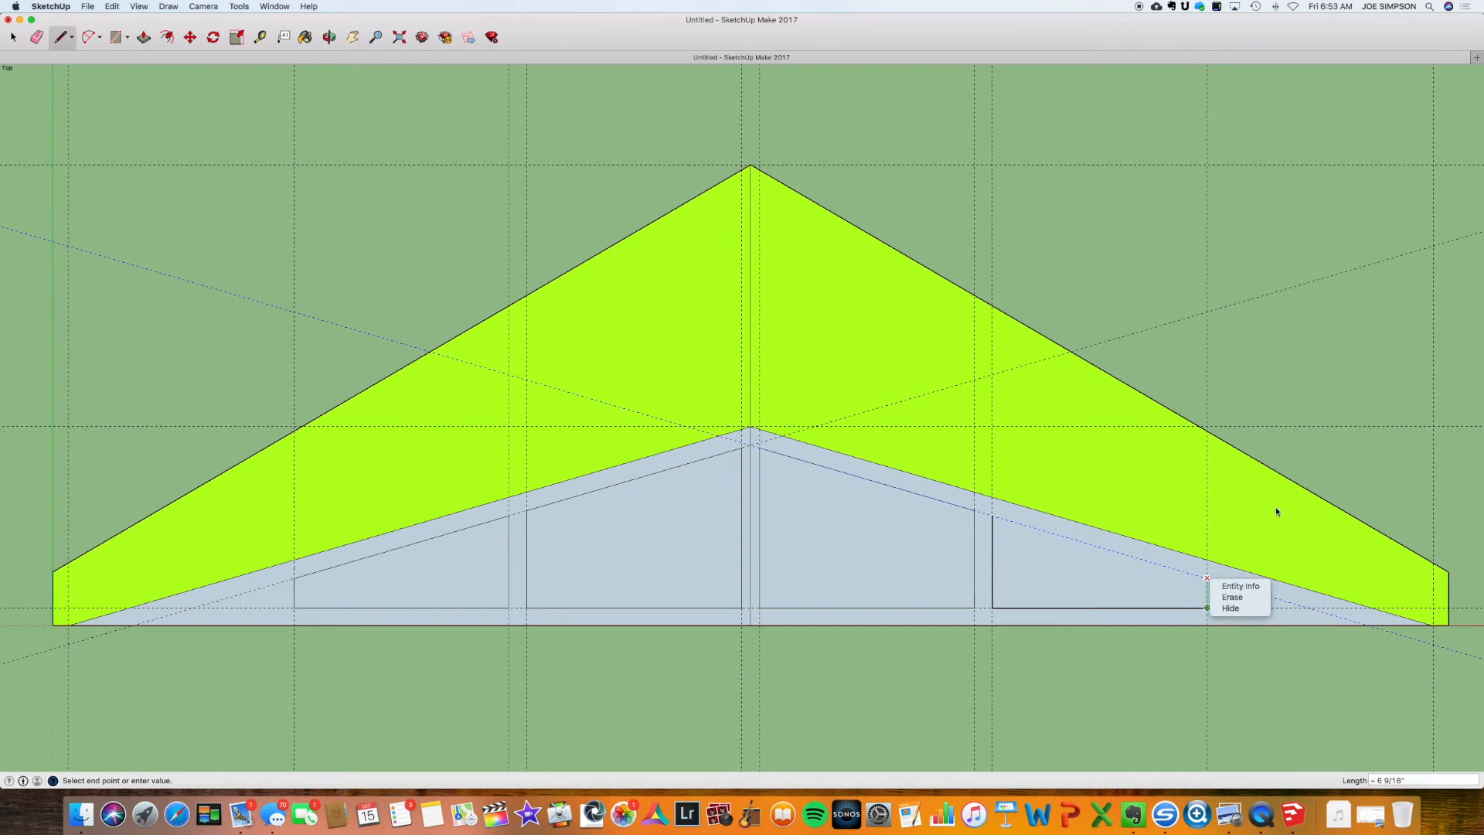
pyautogui.click(1289, 418)
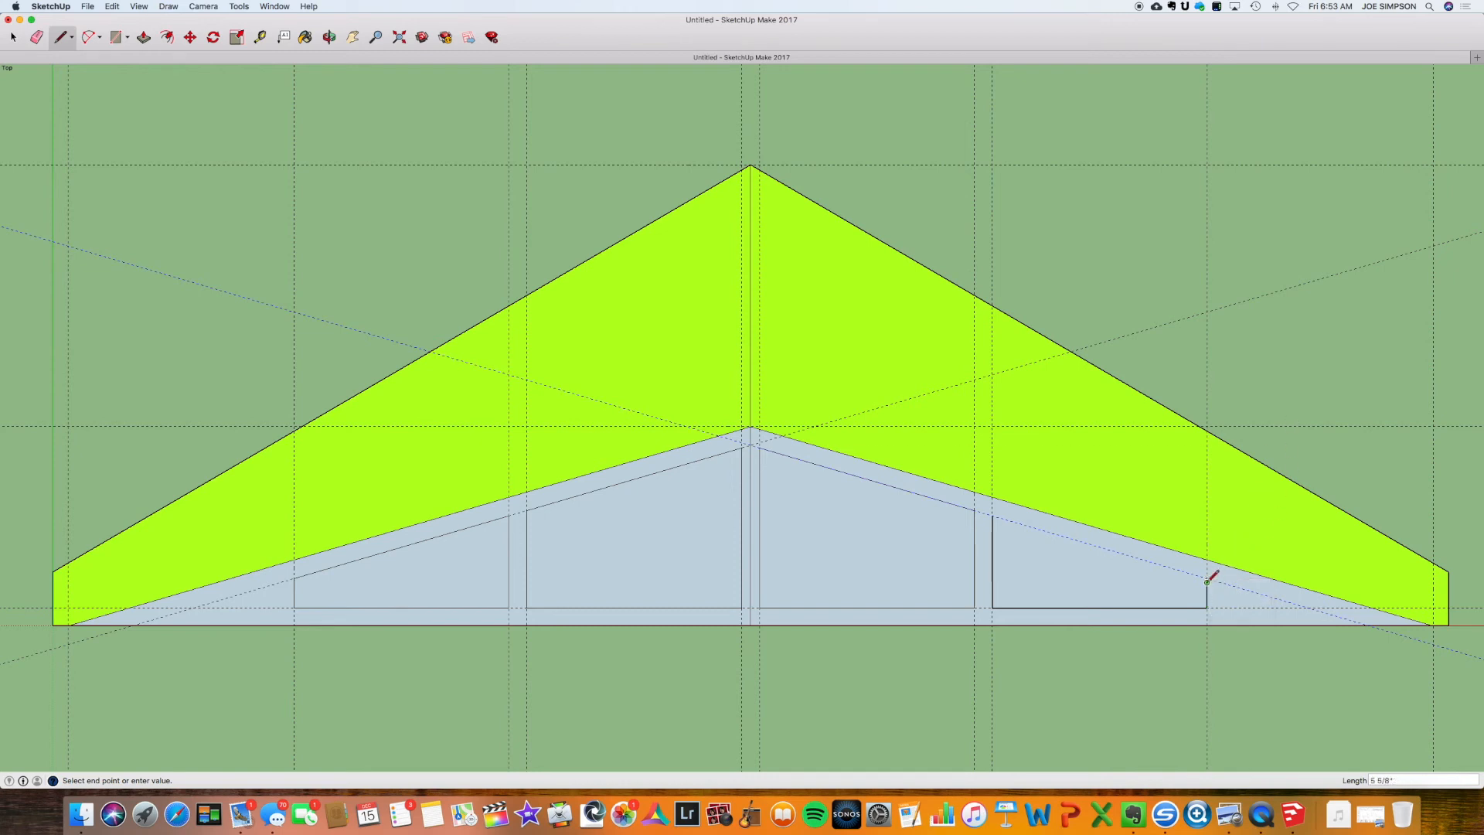
pyautogui.click(1207, 582)
pyautogui.click(112, 7)
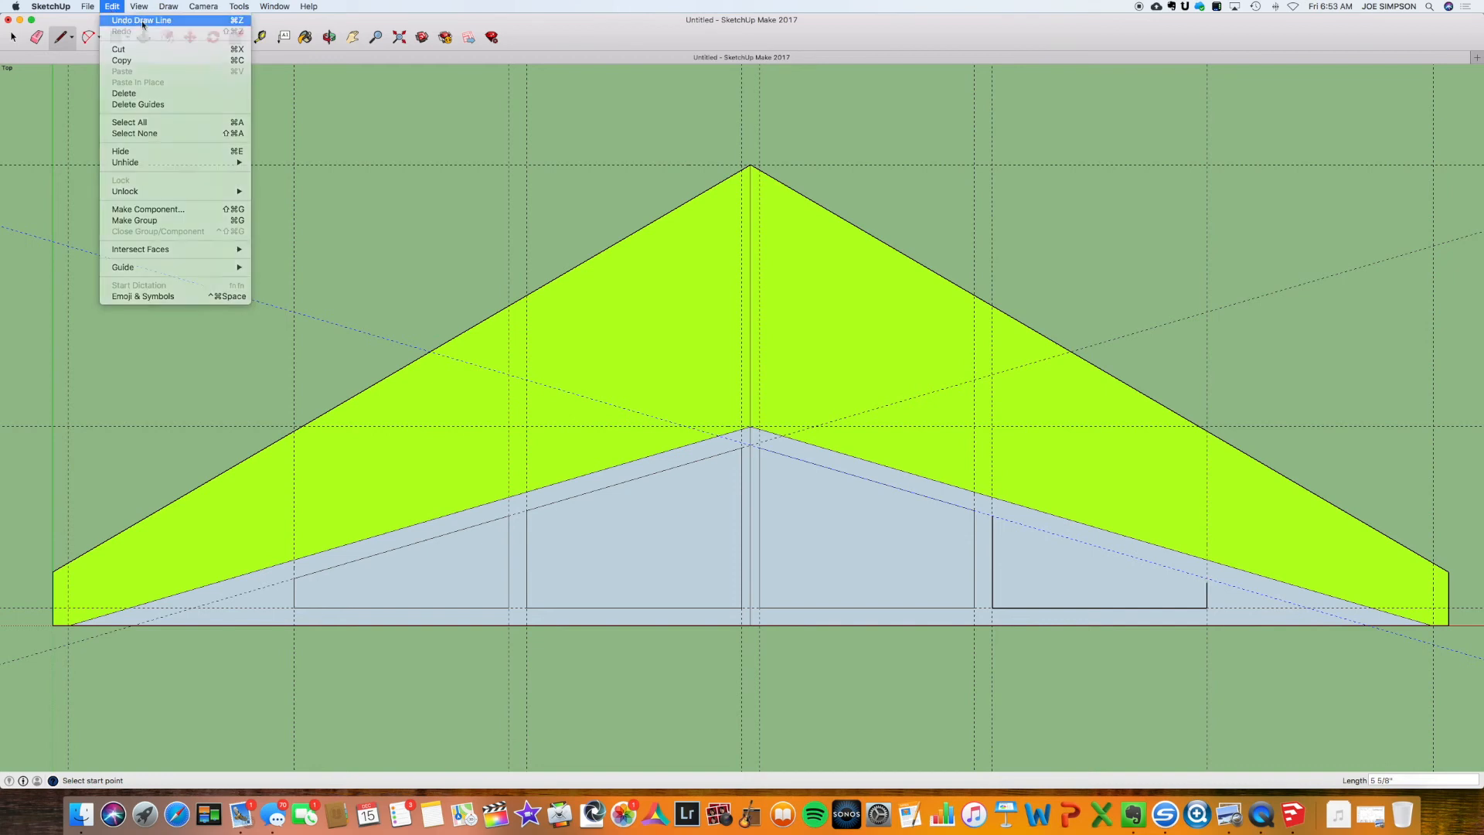
pyautogui.click(128, 23)
# Close the outer right panel with its short outer vertical edge and the top edge along the sloping guide.
pyautogui.click(1206, 608)
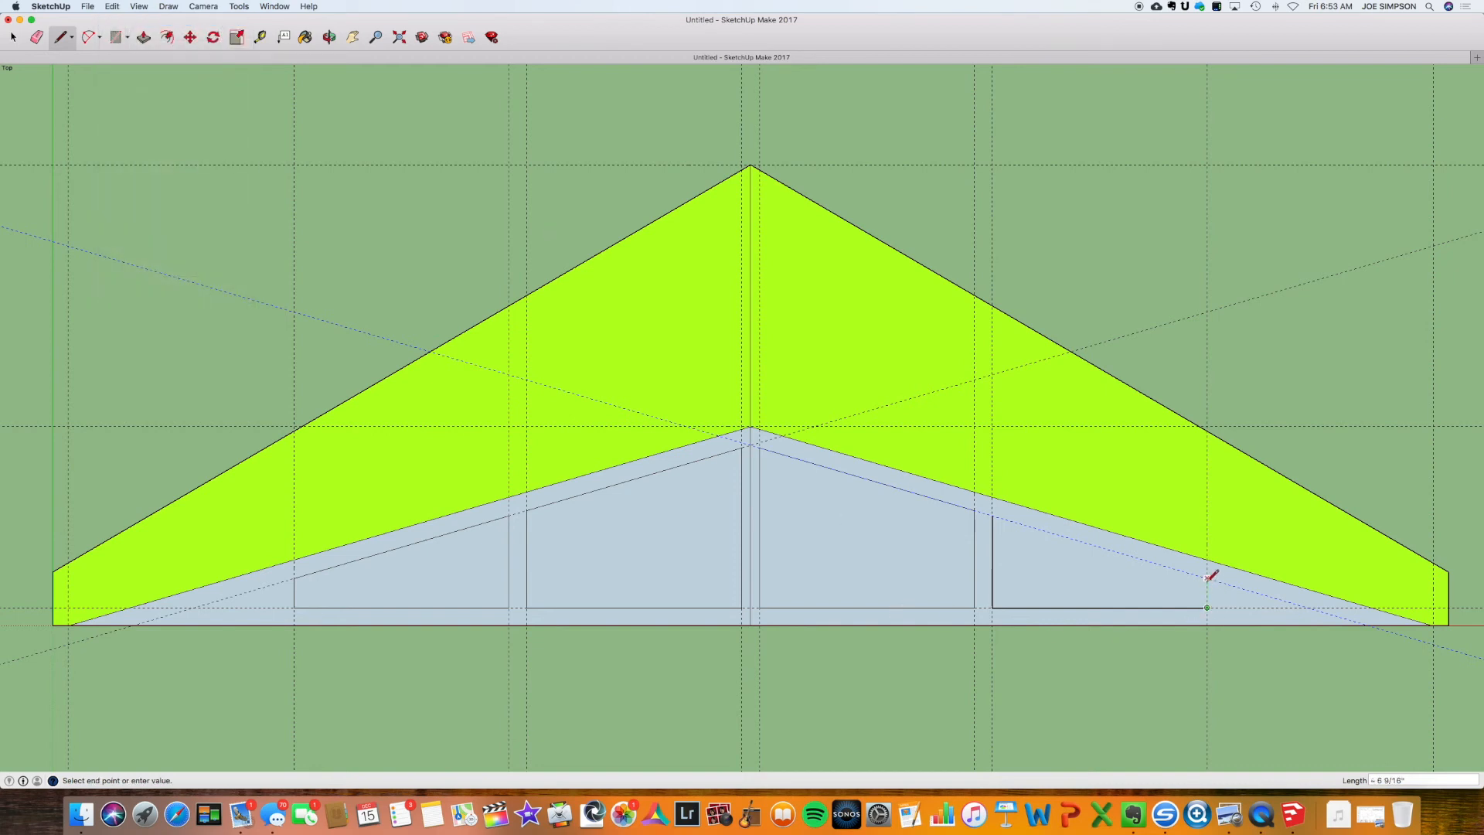
pyautogui.click(1206, 578)
pyautogui.click(994, 517)
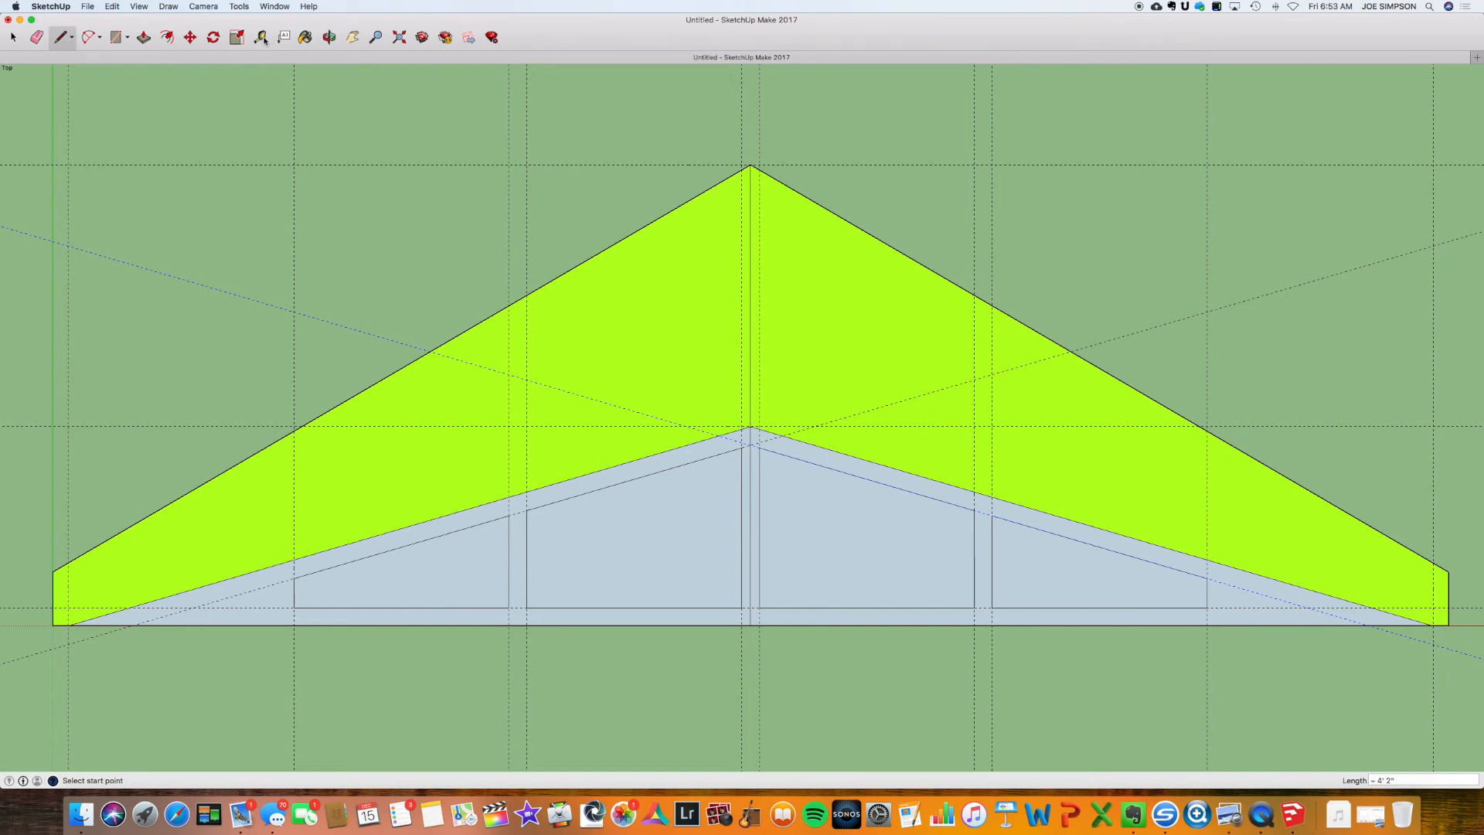
# Paint all four panels below the bottom chords with a lighter green.
pyautogui.press('b')
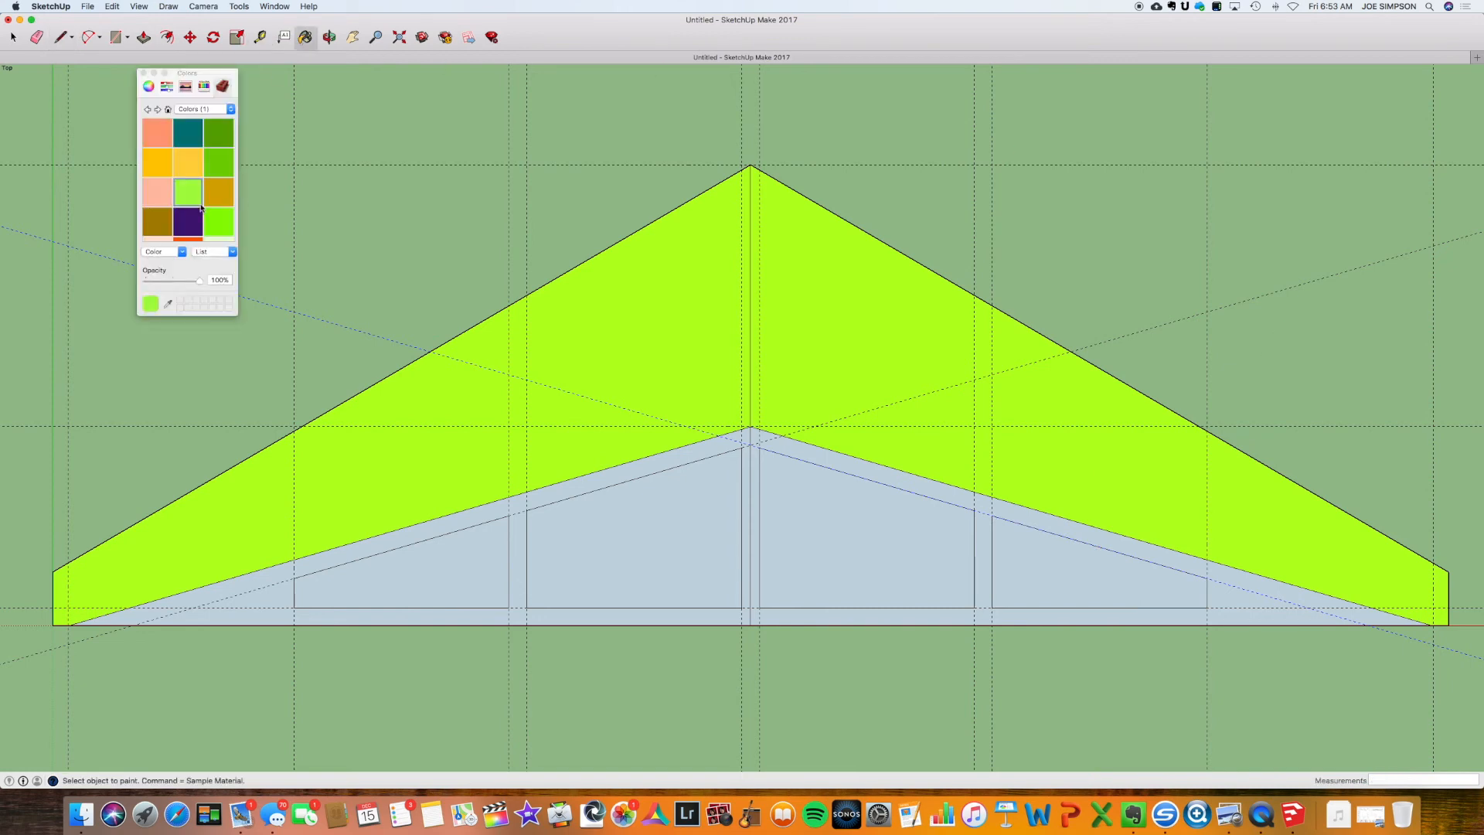
pyautogui.scroll(-3, 201, 208)
pyautogui.scroll(2, 201, 207)
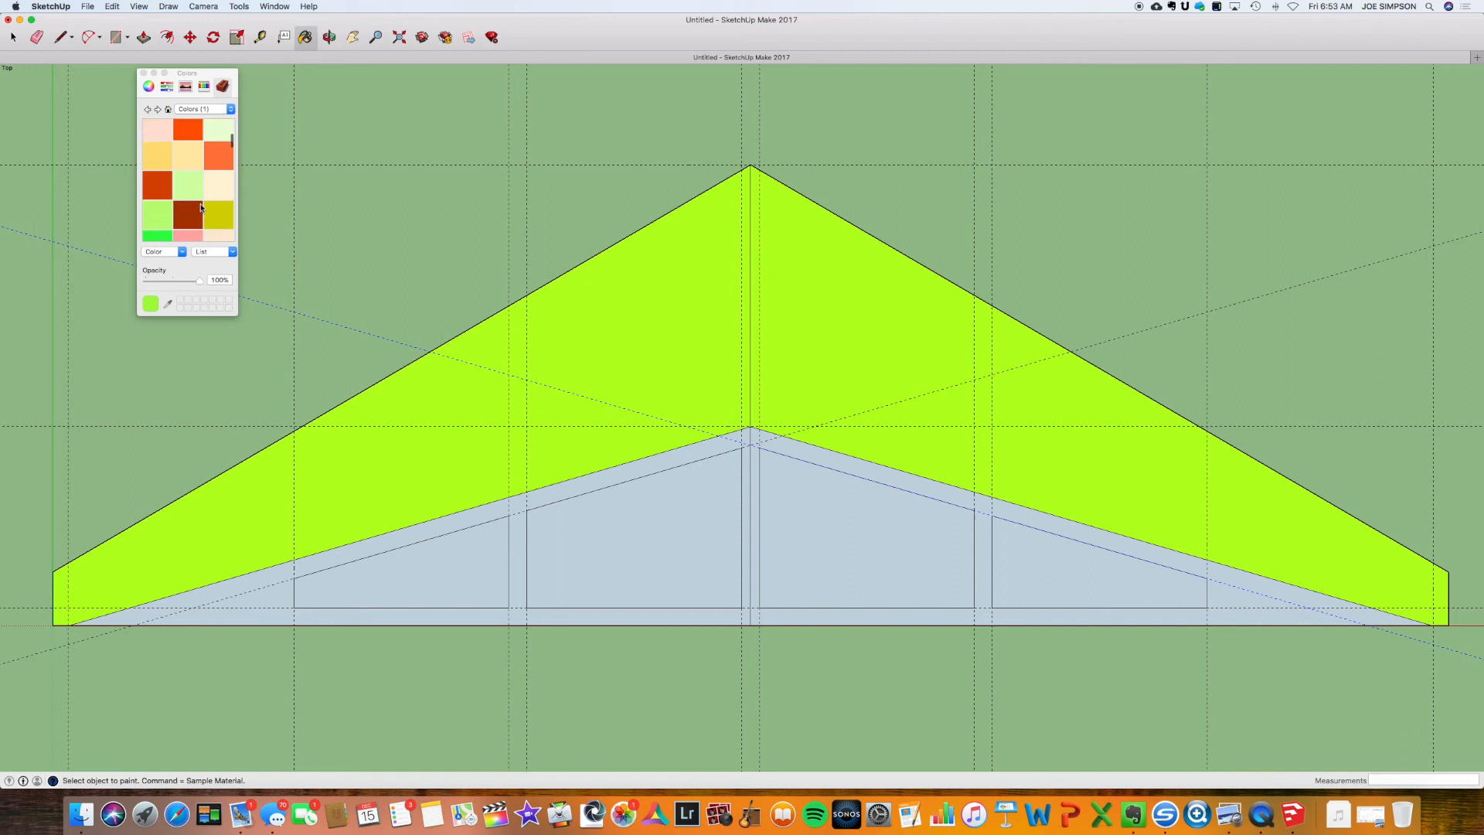
pyautogui.click(155, 220)
pyautogui.click(471, 550)
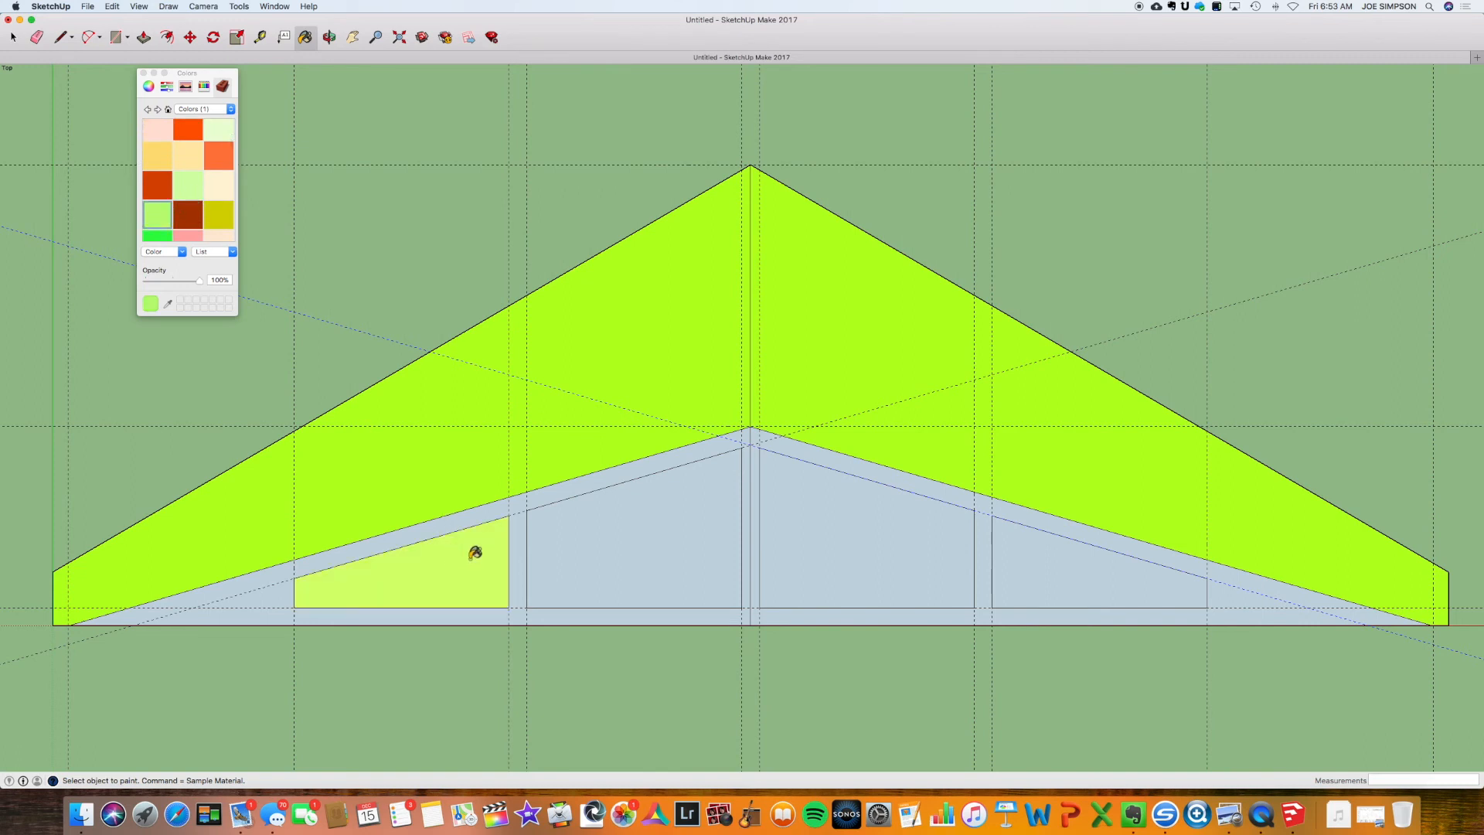
pyautogui.click(610, 551)
pyautogui.click(881, 521)
pyautogui.click(1124, 572)
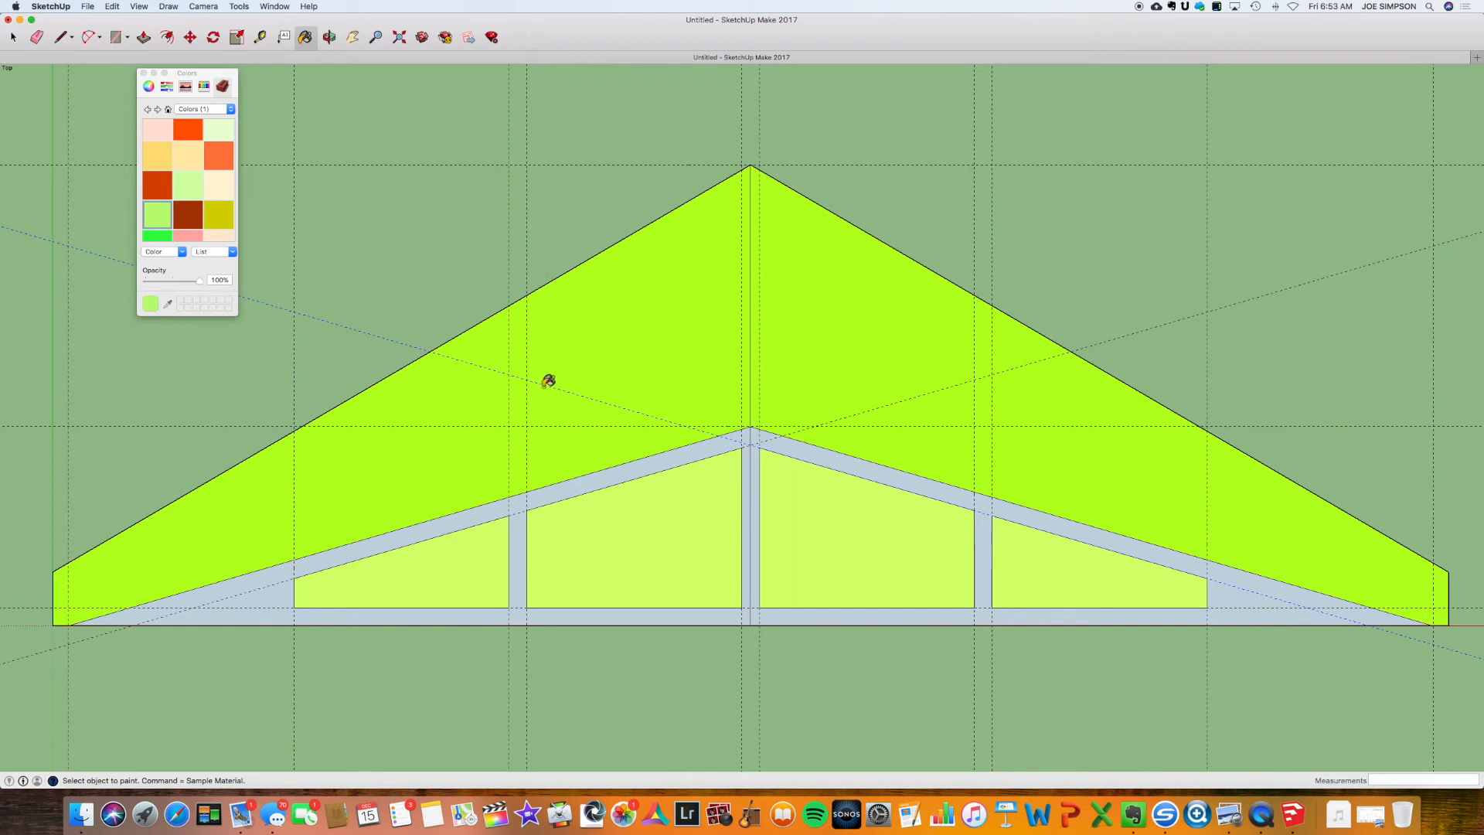
pyautogui.click(144, 72)
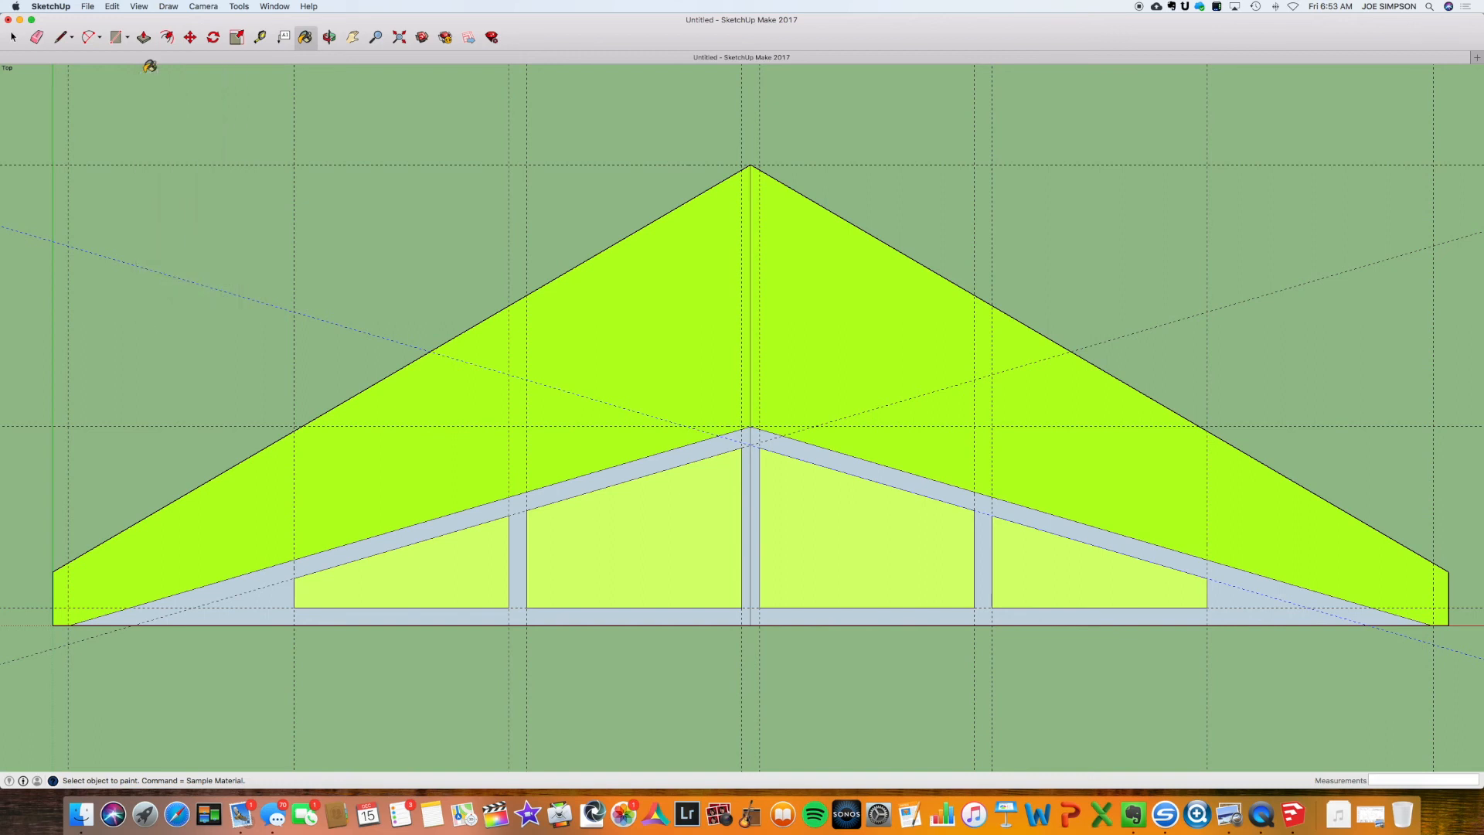
# Erase the bright green upper truss faces and the grey chord bands surrounding the four panels on both halves.
pyautogui.press('e')
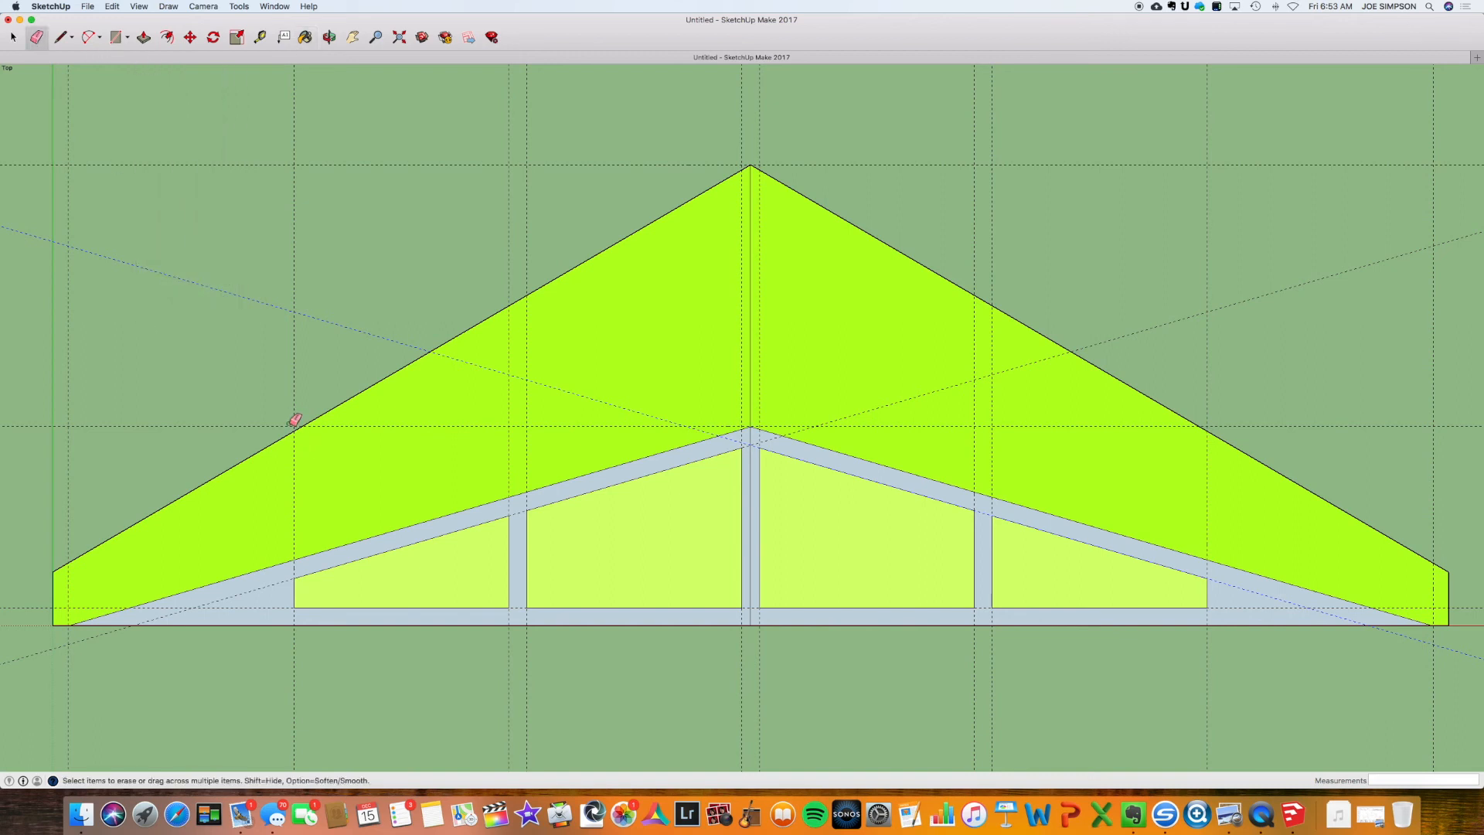
pyautogui.click(303, 431)
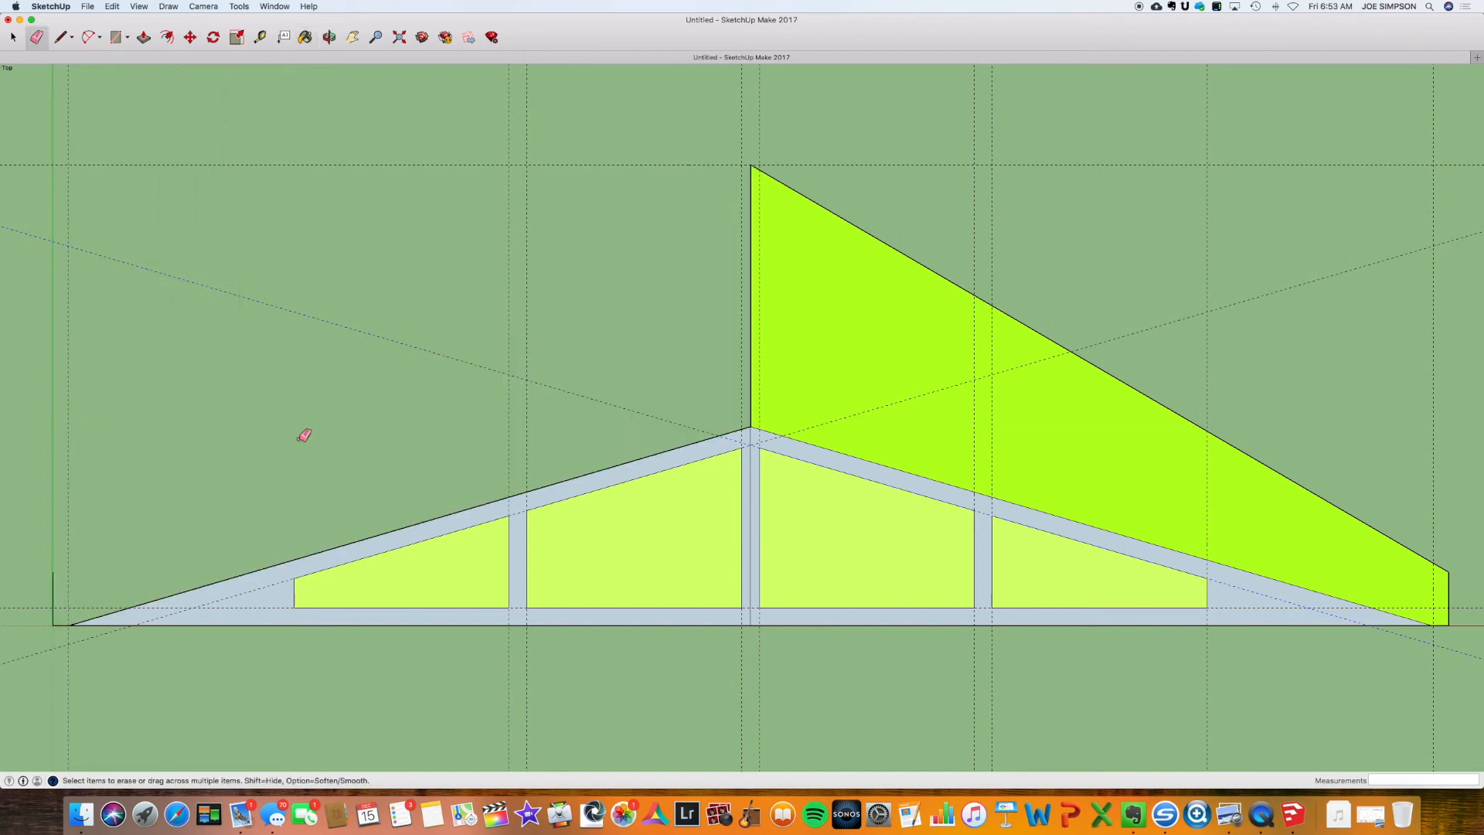
pyautogui.click(333, 544)
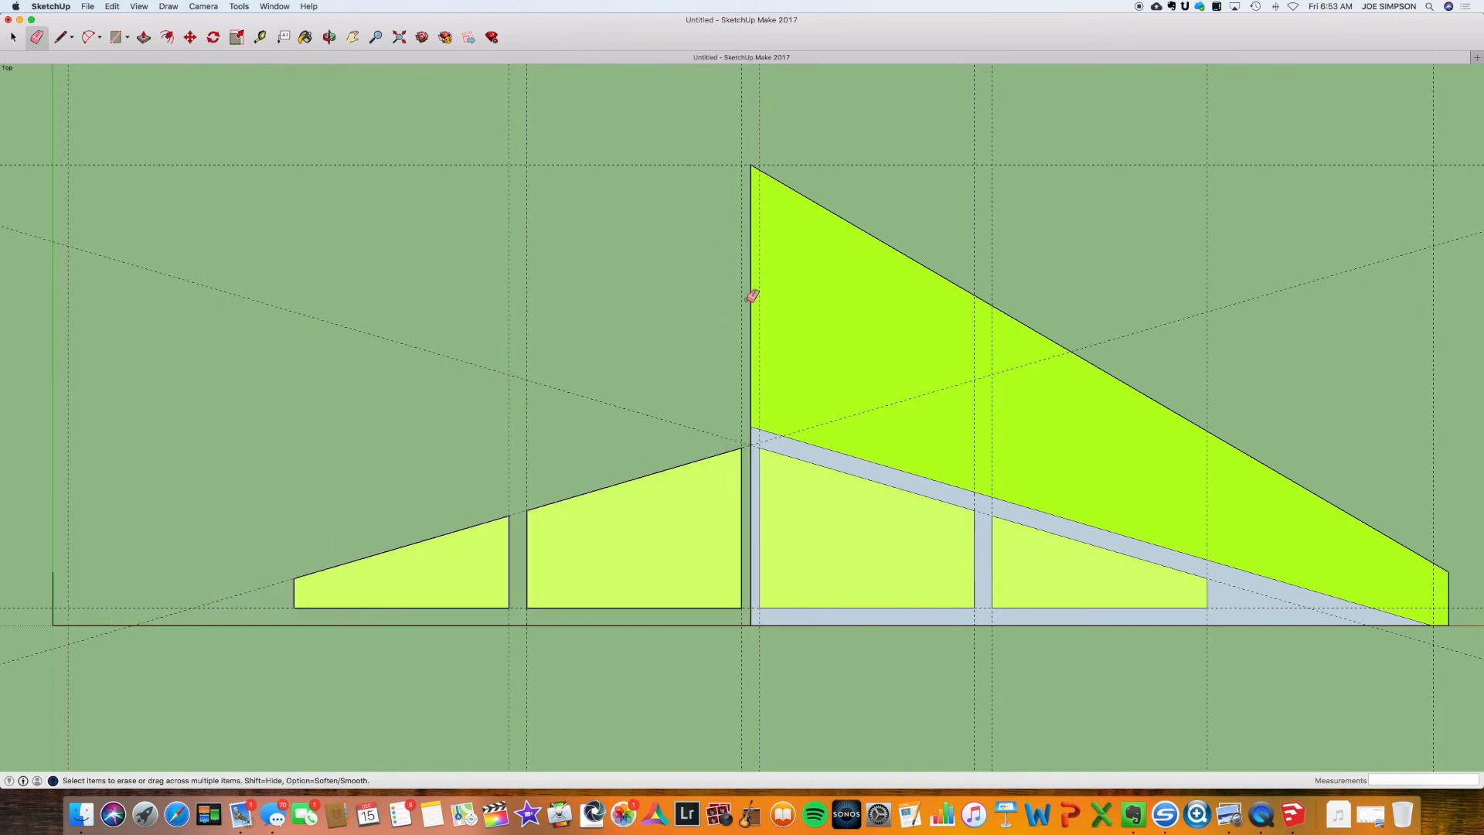
pyautogui.moveTo(752, 293); pyautogui.dragTo(772, 290)
pyautogui.moveTo(907, 259); pyautogui.dragTo(907, 259)
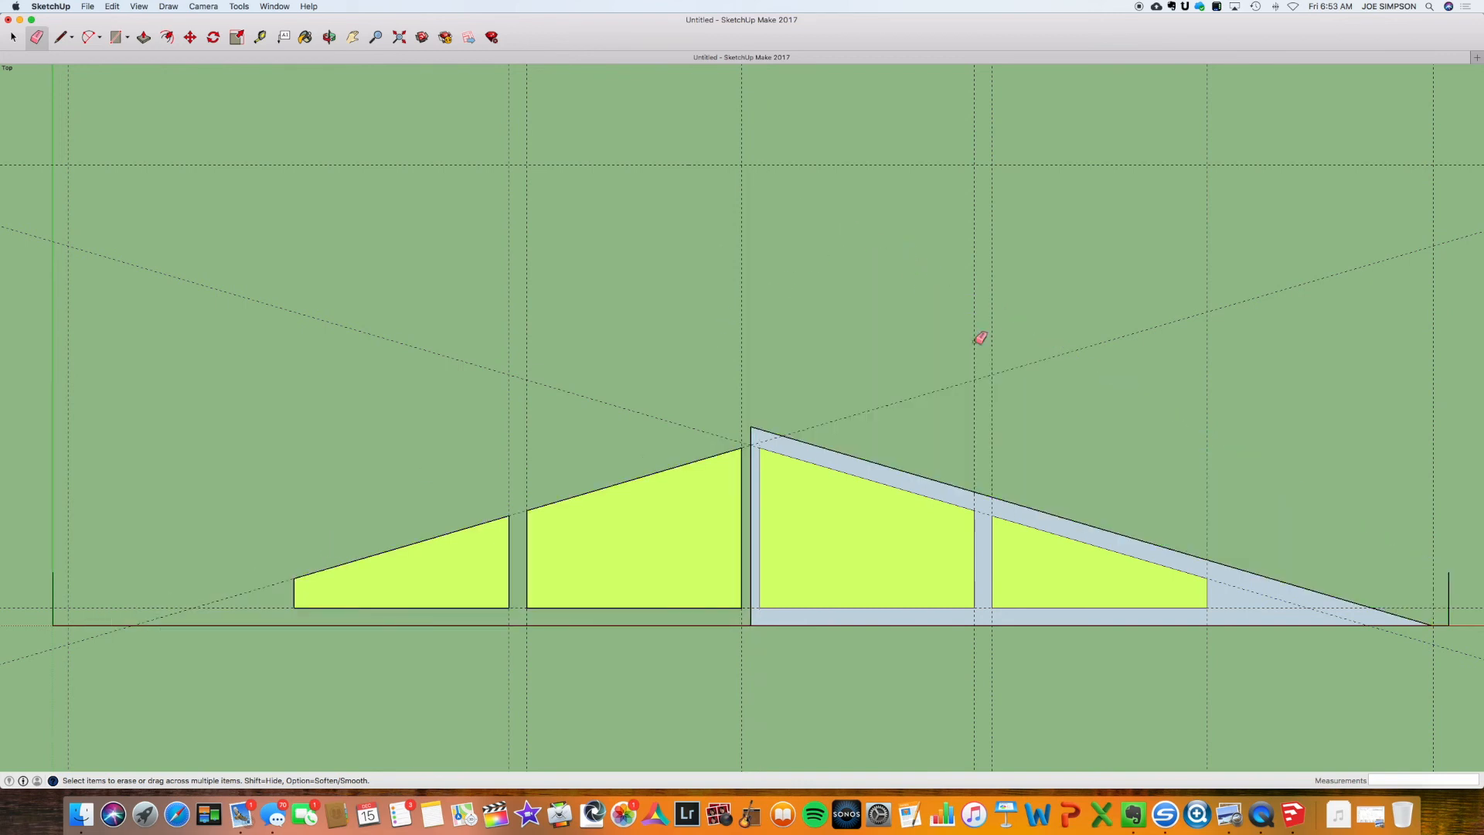
pyautogui.click(931, 476)
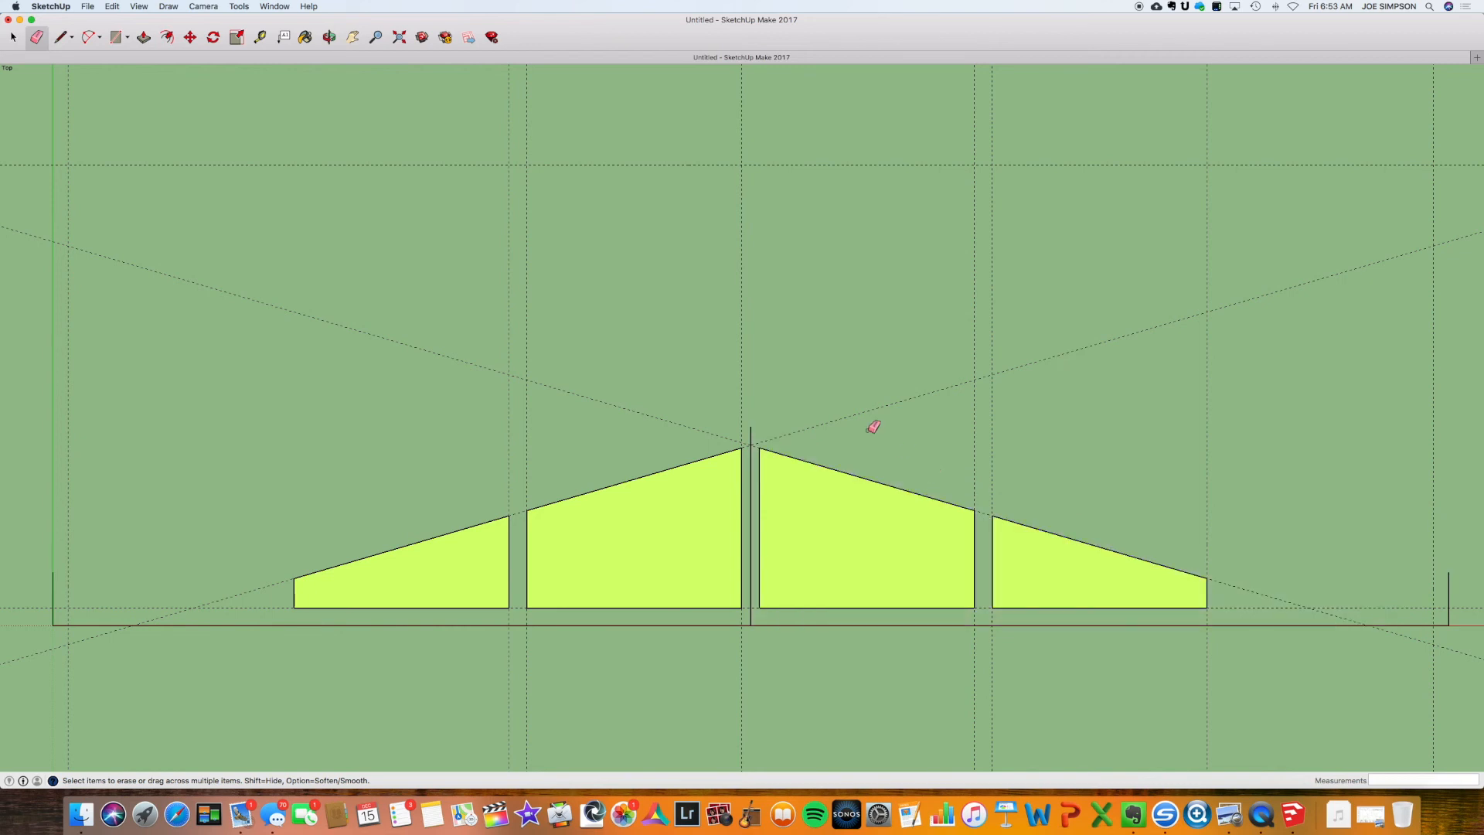
# Erase the leftover centre line, the sloping guides, the upper horizontal guide and the vertical guides between the panels.
pyautogui.click(751, 429)
pyautogui.moveTo(784, 435); pyautogui.dragTo(736, 409)
pyautogui.moveTo(542, 345); pyautogui.dragTo(510, 333)
pyautogui.click(501, 369)
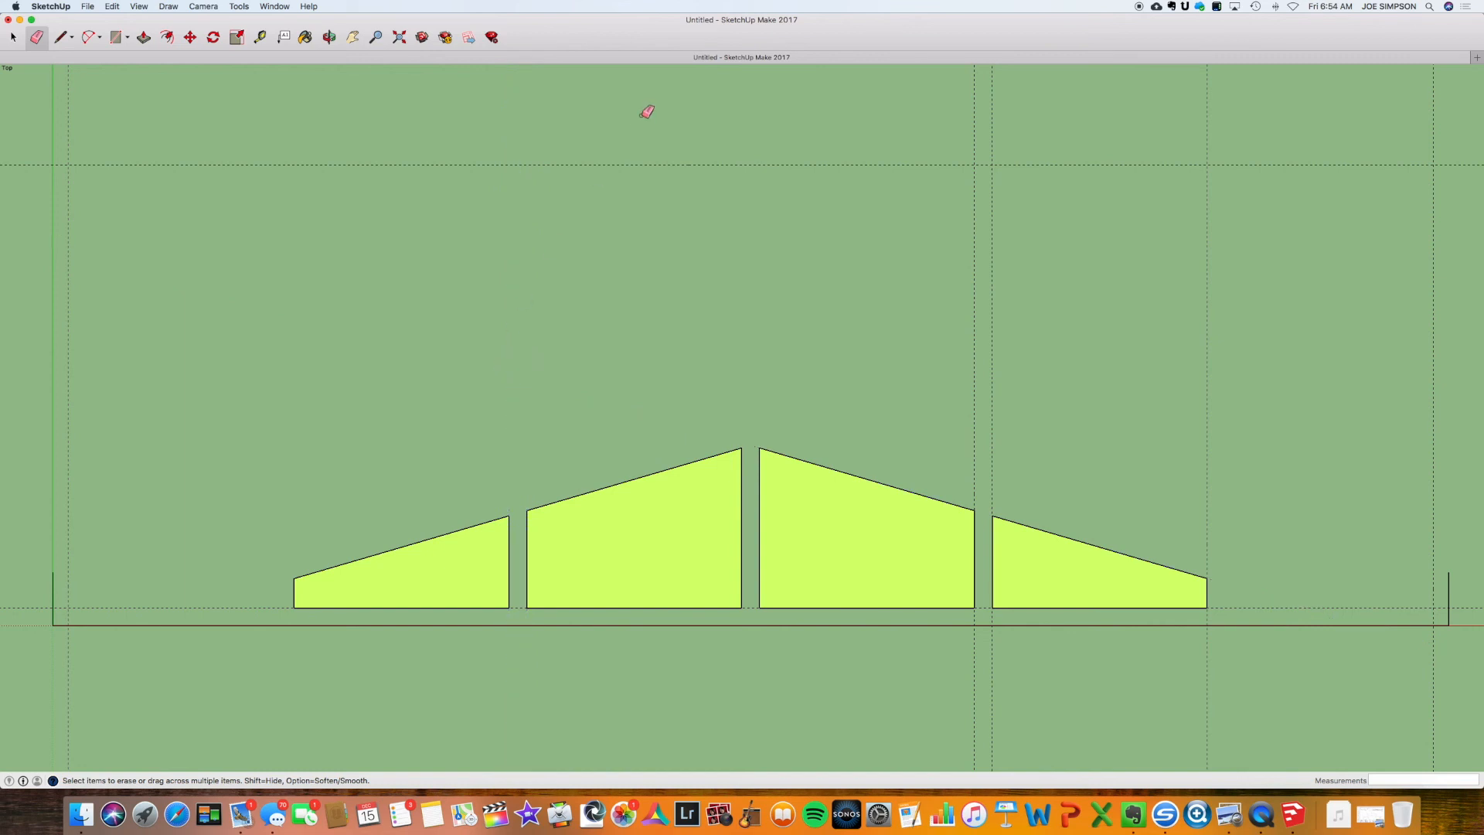
pyautogui.click(644, 164)
pyautogui.moveTo(997, 240)
pyautogui.mouseDown()
pyautogui.moveTo(967, 239)
pyautogui.moveTo(1017, 239)
pyautogui.moveTo(990, 238)
pyautogui.mouseUp()
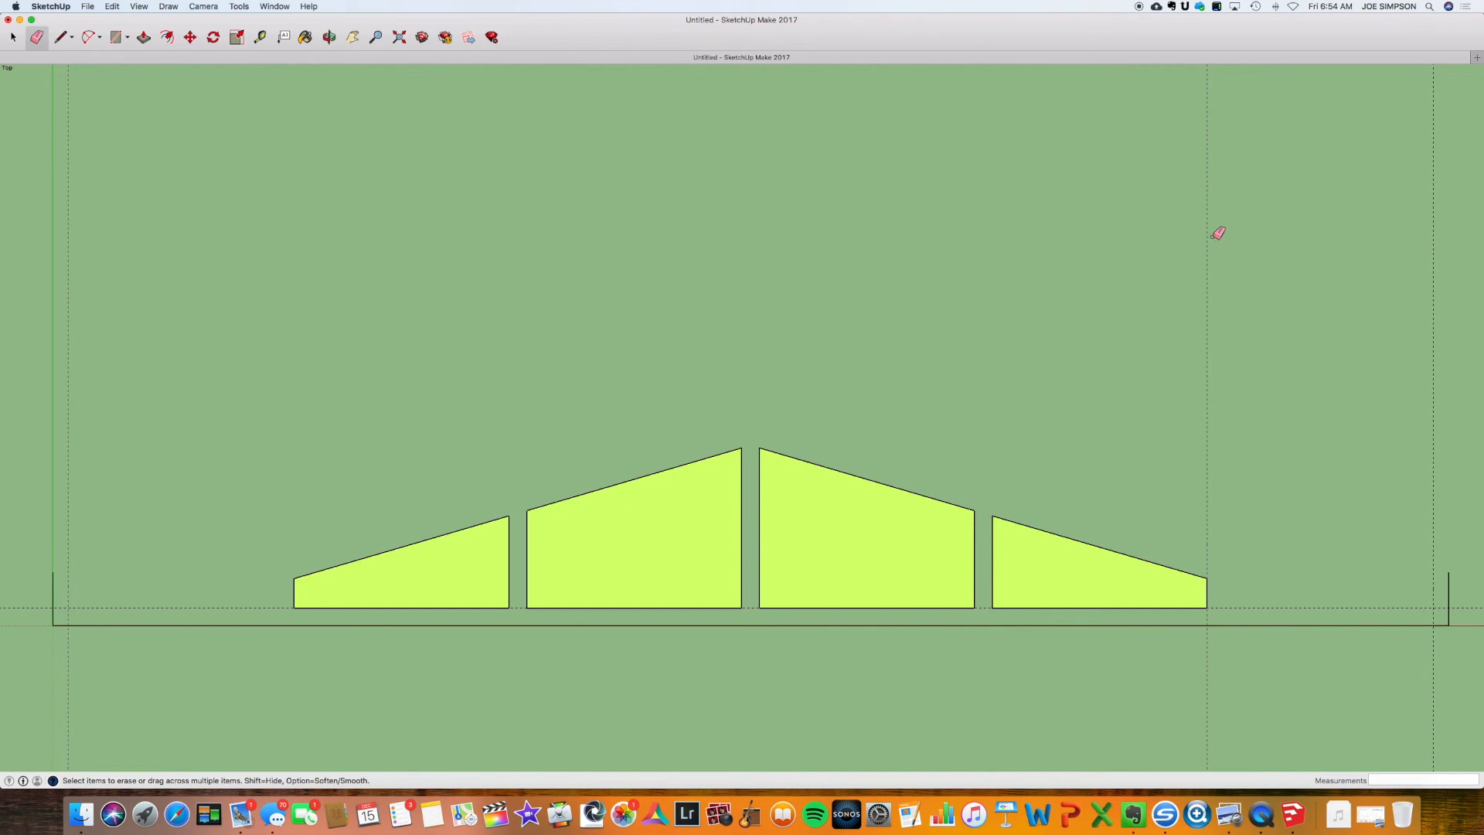
# Erase the two vertical guides on the right, the guide and base line along the bottom, and the leftover short end edge.
pyautogui.moveTo(1212, 235); pyautogui.dragTo(1197, 235)
pyautogui.moveTo(1446, 235); pyautogui.dragTo(1428, 233)
pyautogui.moveTo(1421, 590); pyautogui.dragTo(1421, 640)
pyautogui.moveTo(1452, 581); pyautogui.dragTo(1449, 583)
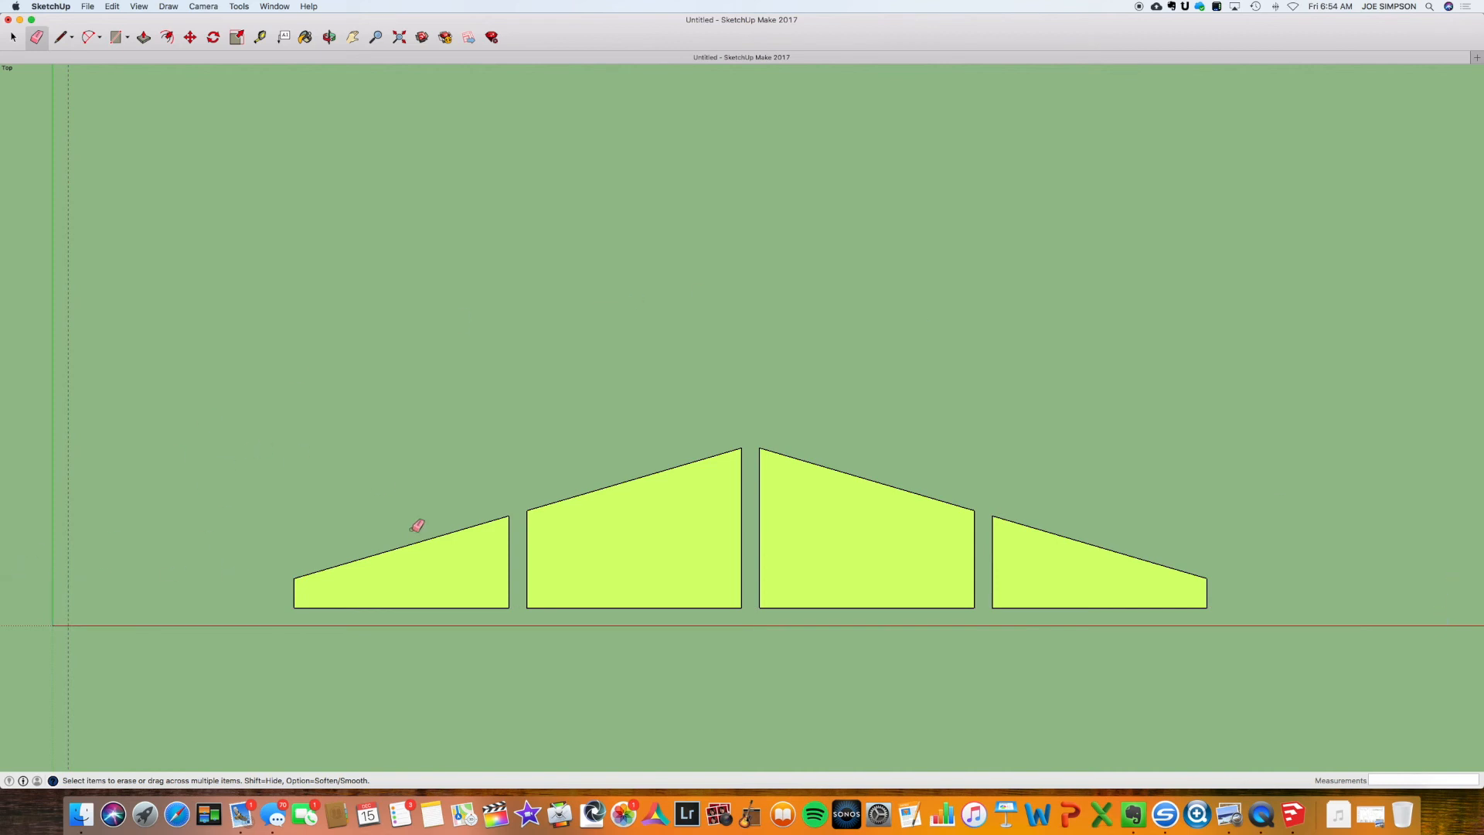
# Add aligned dimensions above the sloping top edges of all four panels.
pyautogui.click(238, 7)
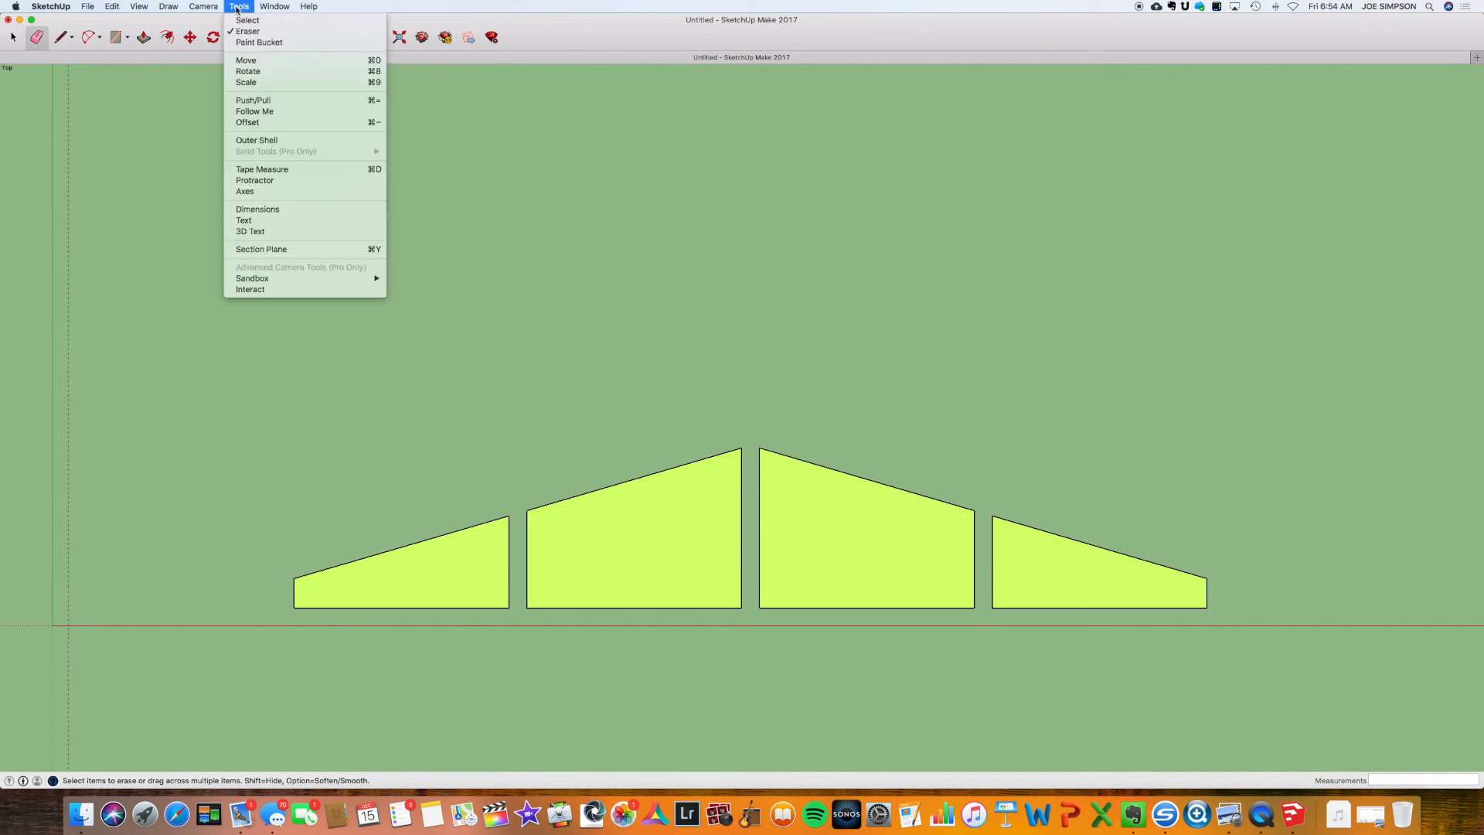
pyautogui.click(278, 210)
pyautogui.click(422, 543)
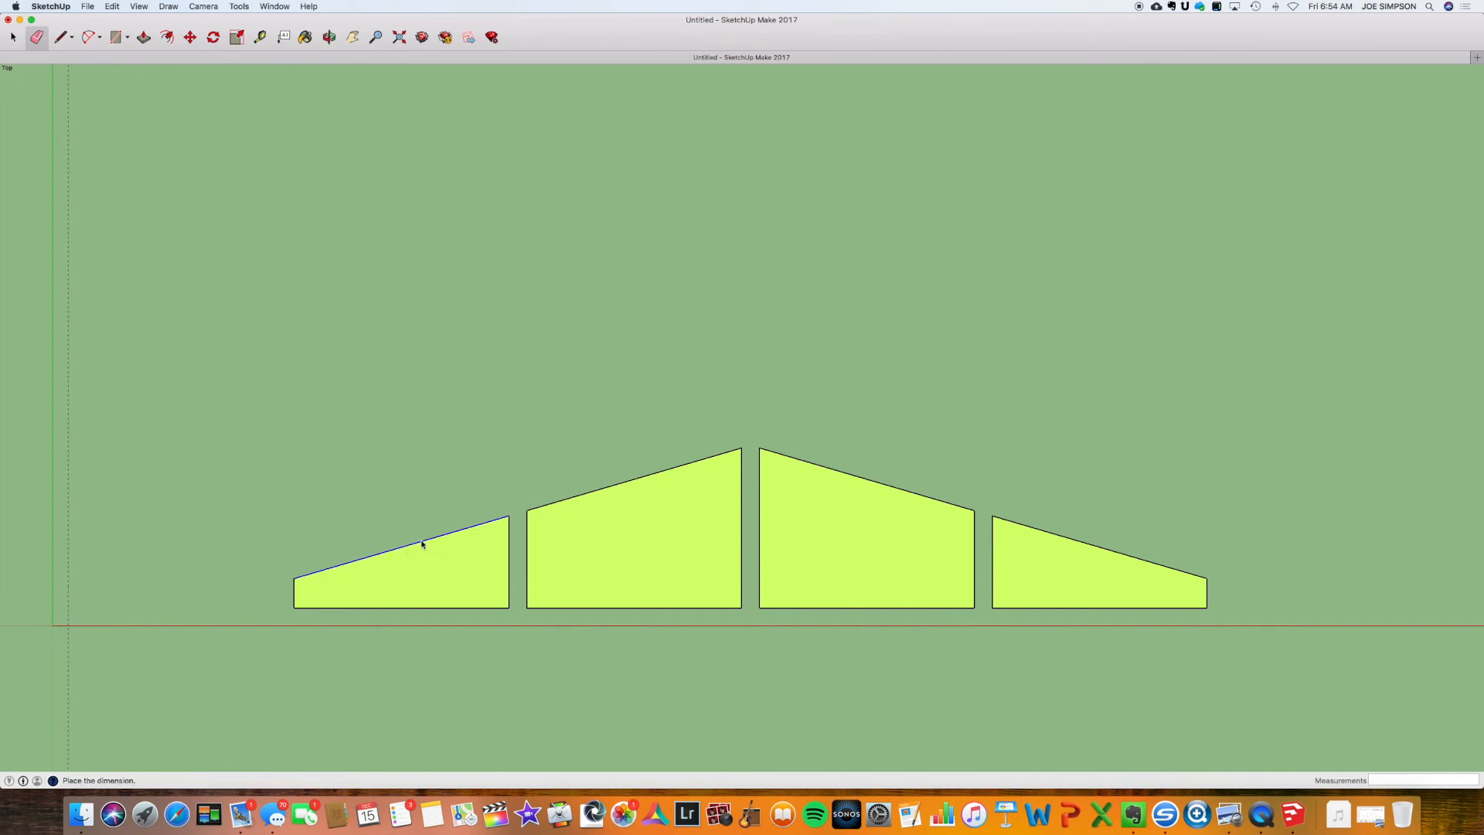
pyautogui.click(414, 528)
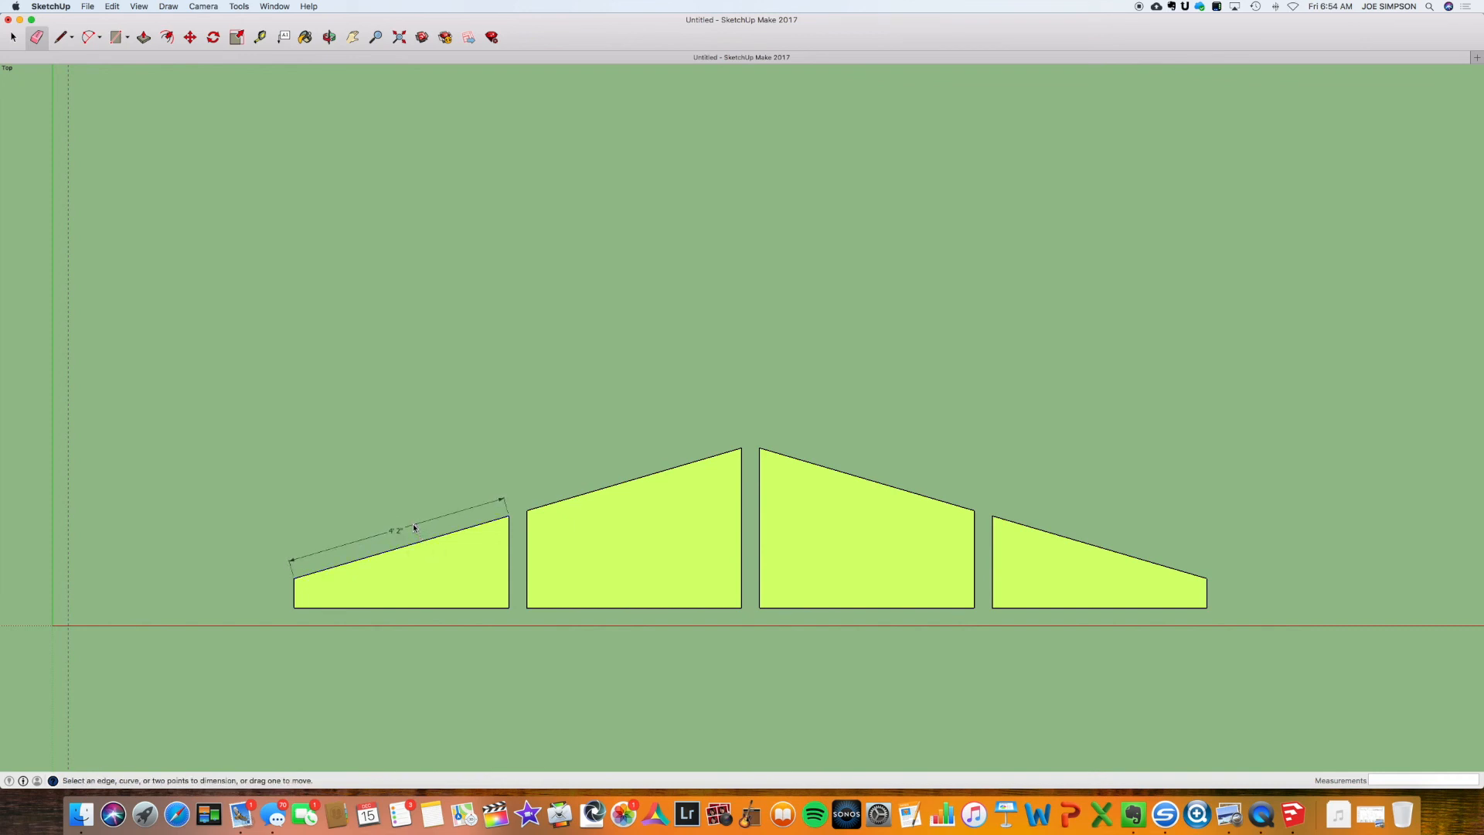
pyautogui.click(579, 501)
pyautogui.click(569, 477)
pyautogui.click(804, 463)
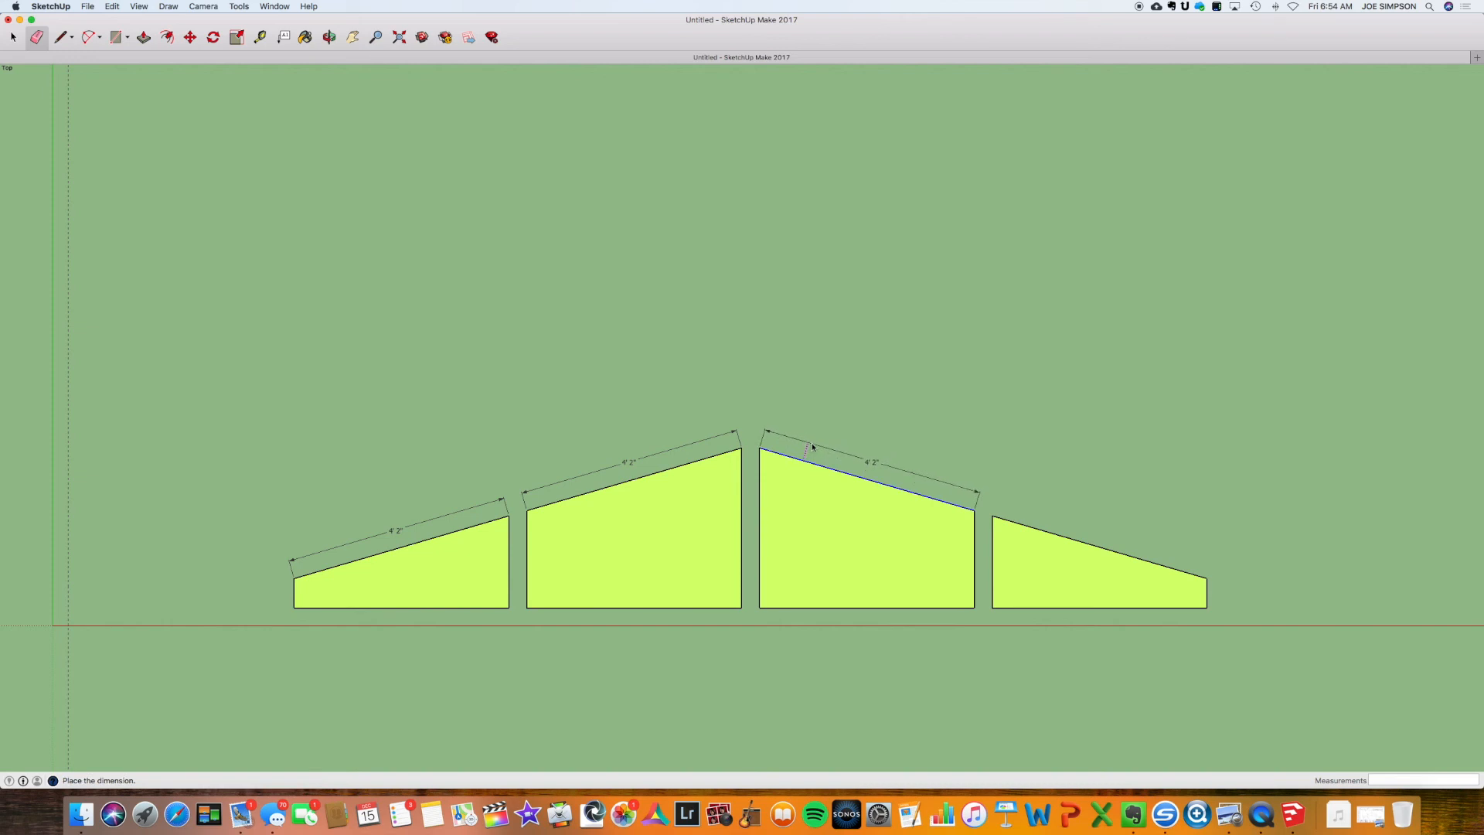
pyautogui.click(812, 447)
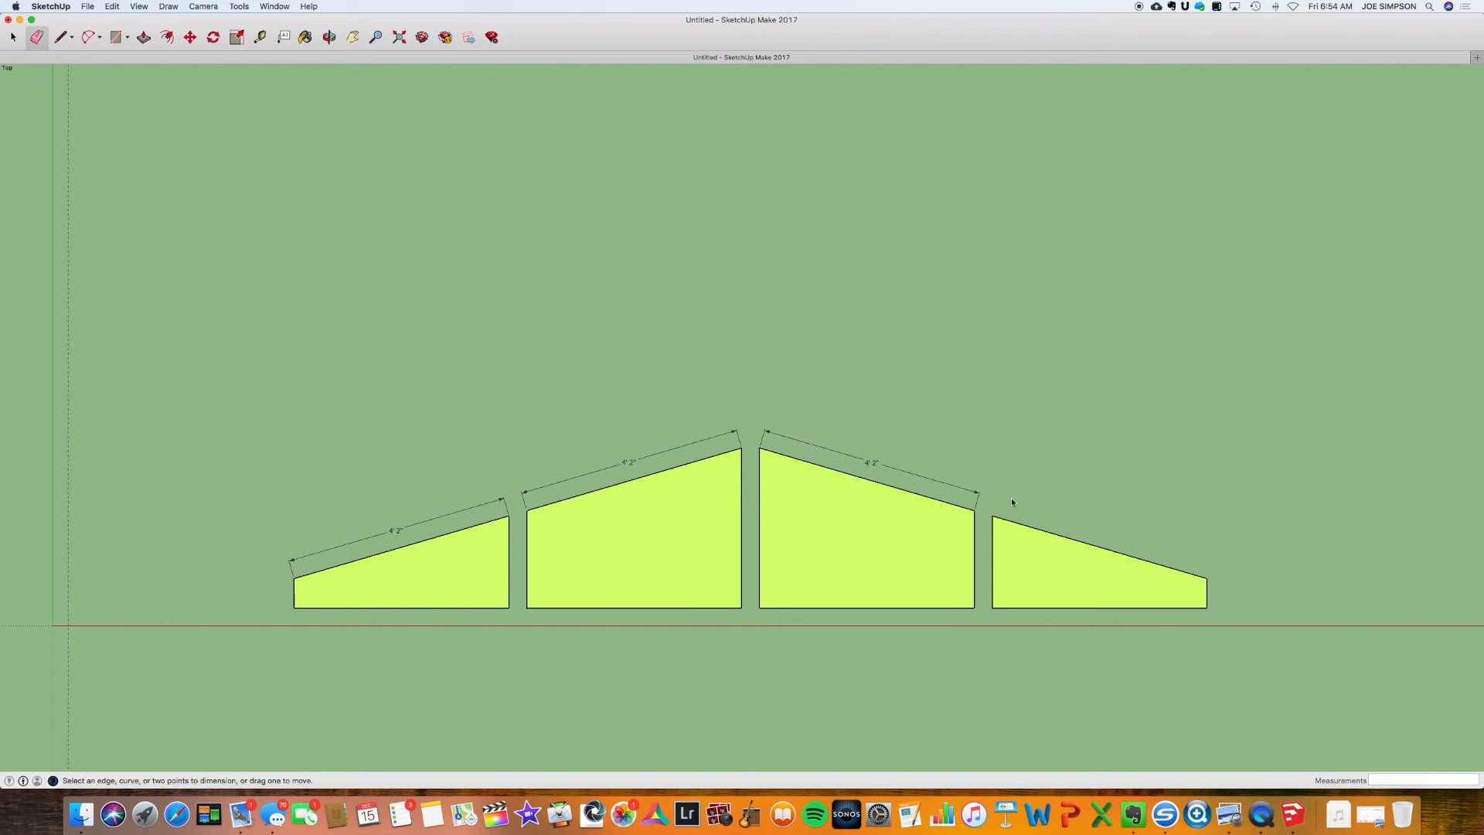
pyautogui.click(1012, 523)
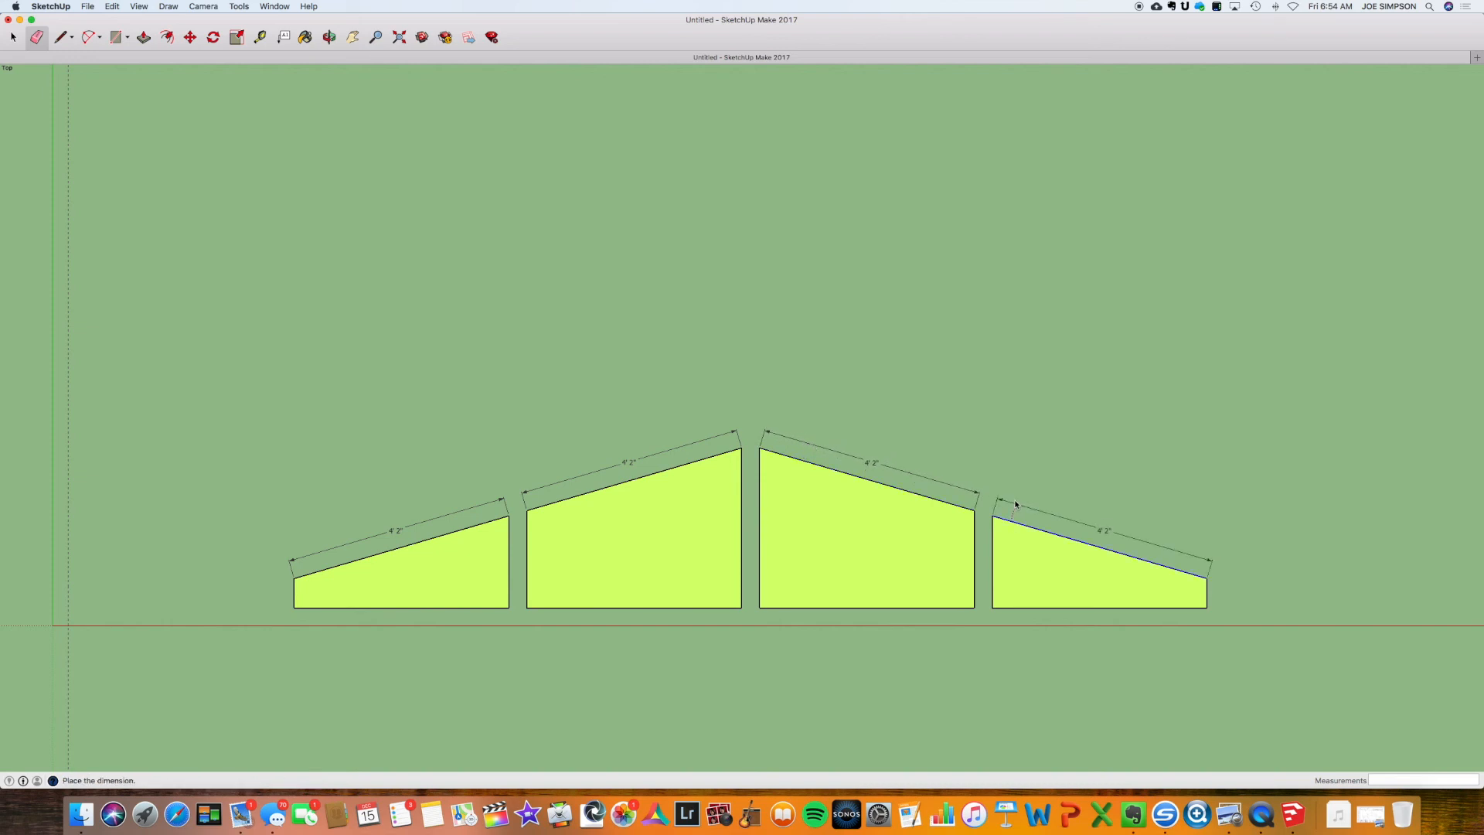
pyautogui.click(1016, 504)
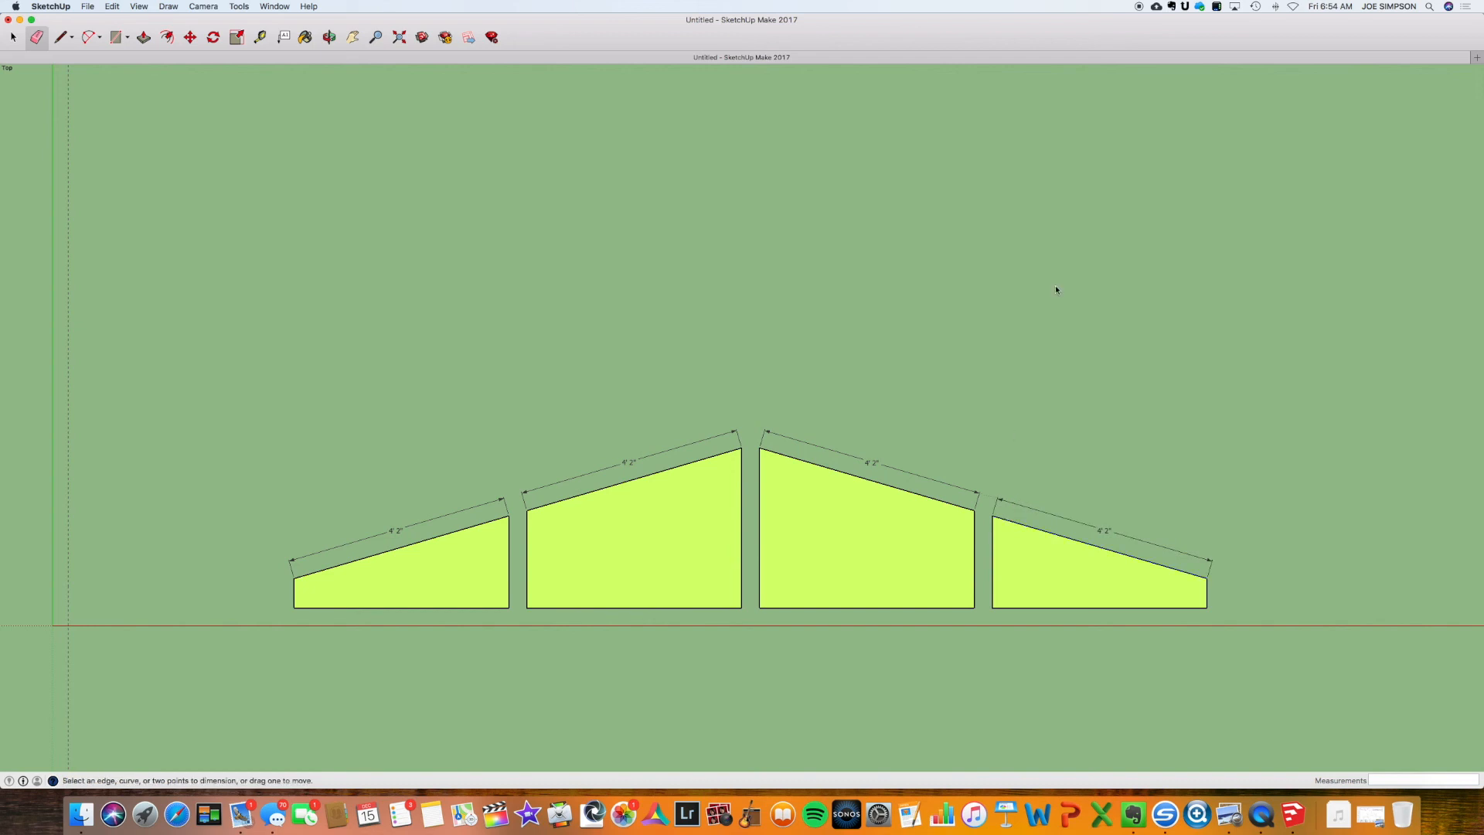
# Dimension the bottom edges of all four panels, placing each dimension just below its edge.
pyautogui.click(415, 609)
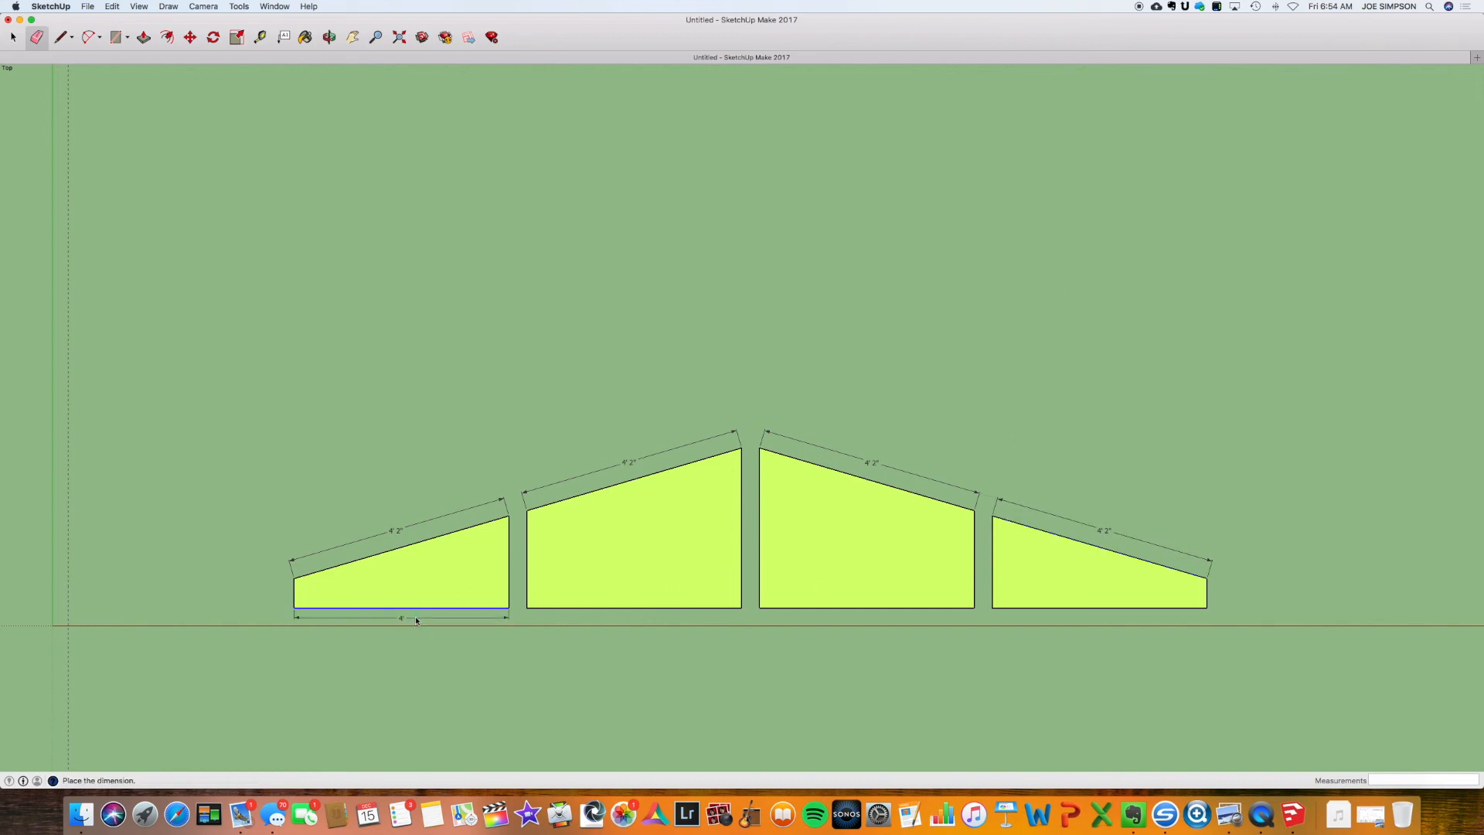
pyautogui.click(415, 616)
pyautogui.click(576, 610)
pyautogui.click(577, 616)
pyautogui.click(773, 610)
pyautogui.click(773, 616)
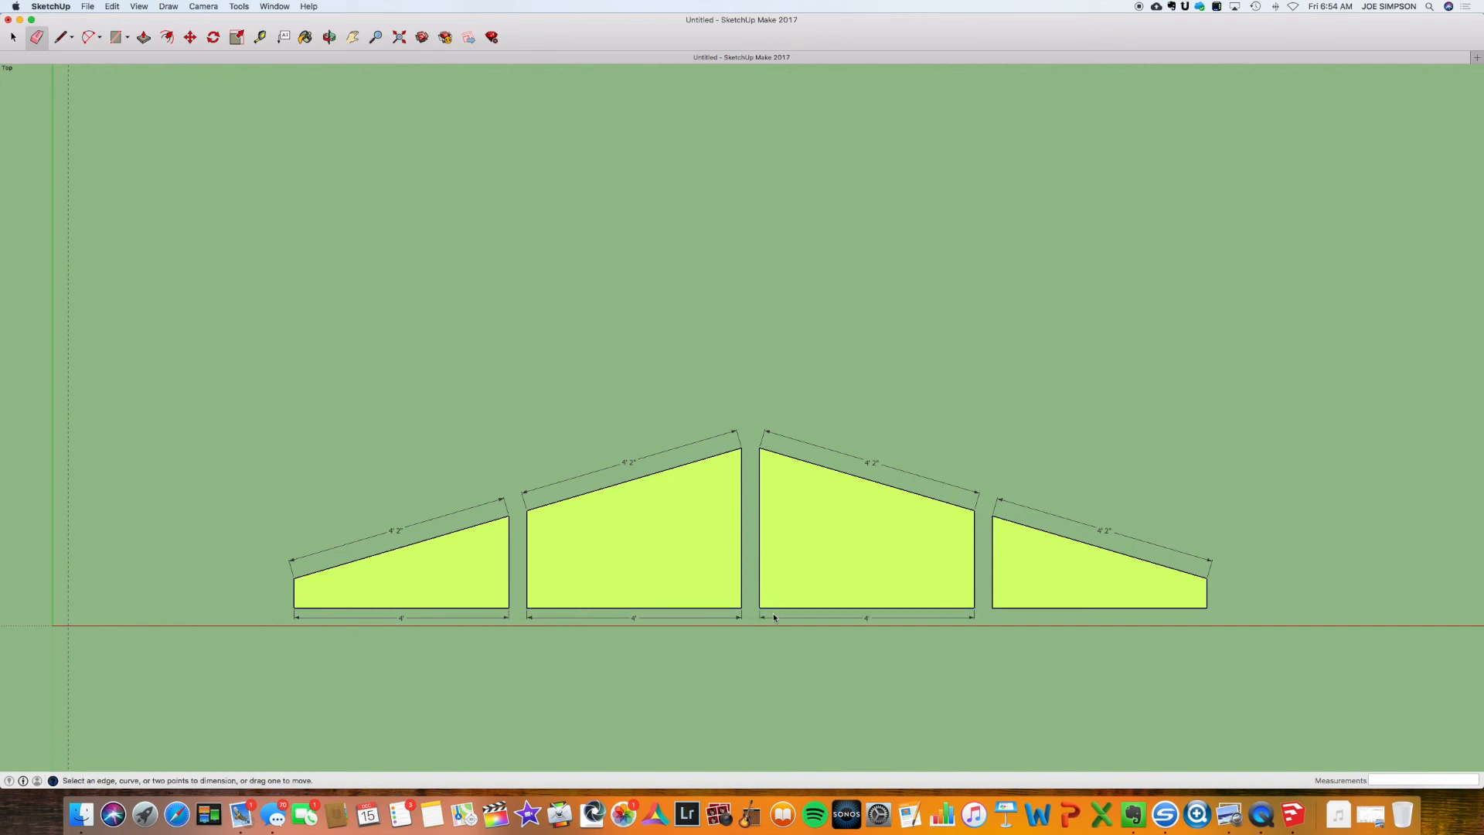
pyautogui.click(1011, 611)
pyautogui.click(1010, 619)
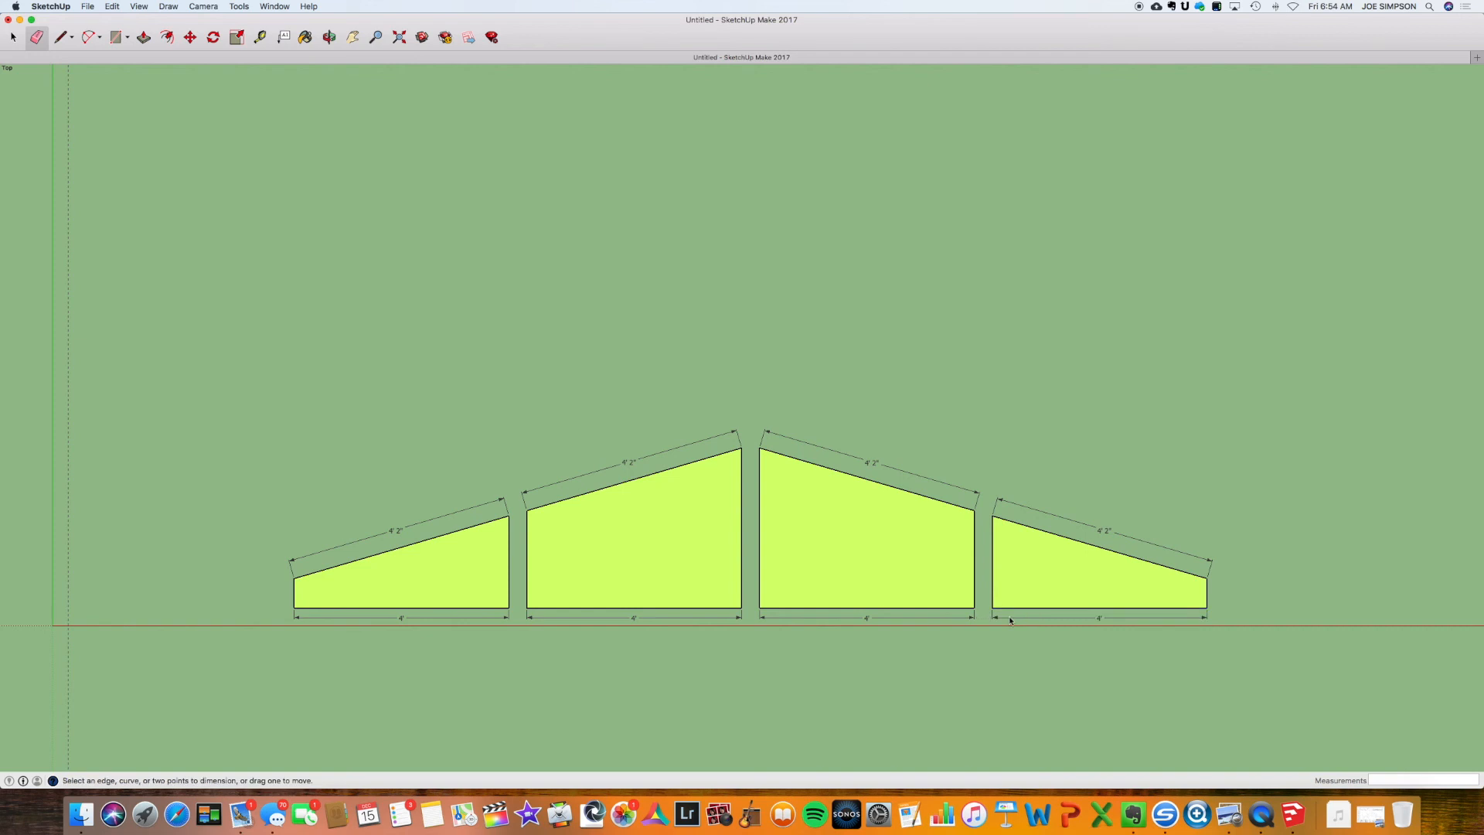
# Dimension the short outer vertical edge of the outer right panel, placing it outside the panel.
pyautogui.click(1207, 578)
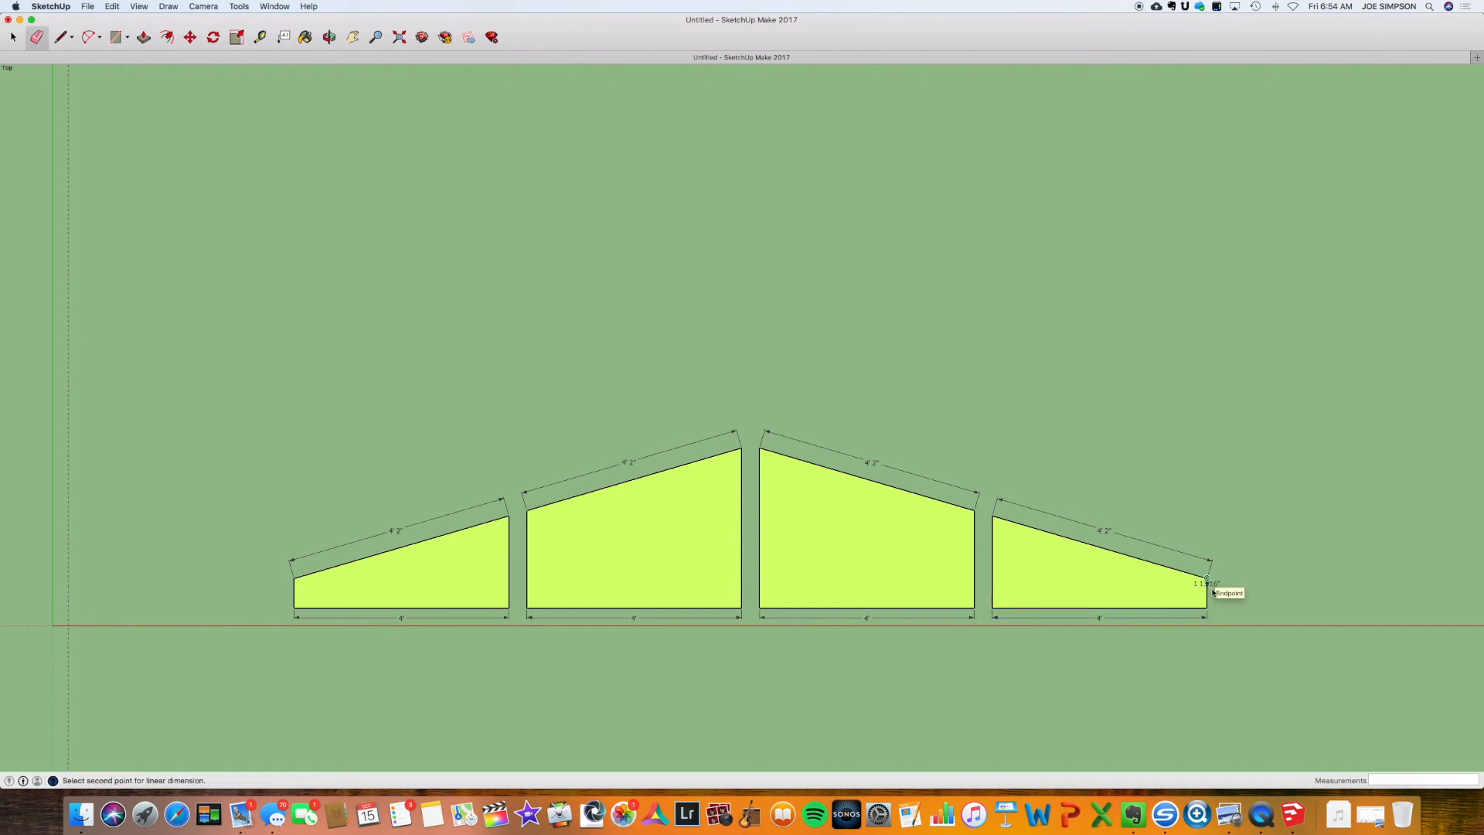
pyautogui.press('Escape')
pyautogui.scroll(3, 1196, 596)
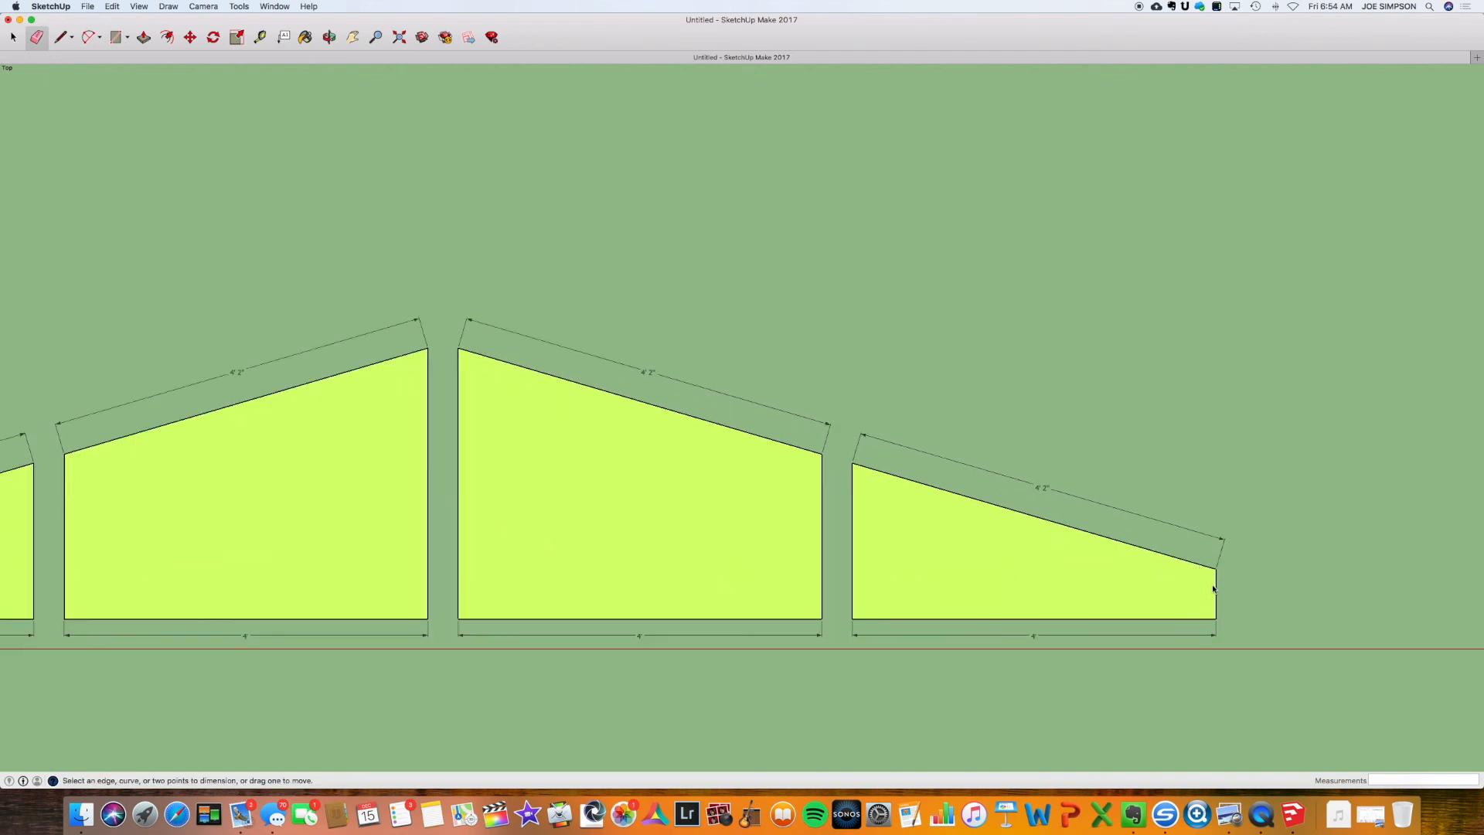
pyautogui.click(1215, 582)
pyautogui.click(1236, 579)
pyautogui.scroll(-3, 1024, 586)
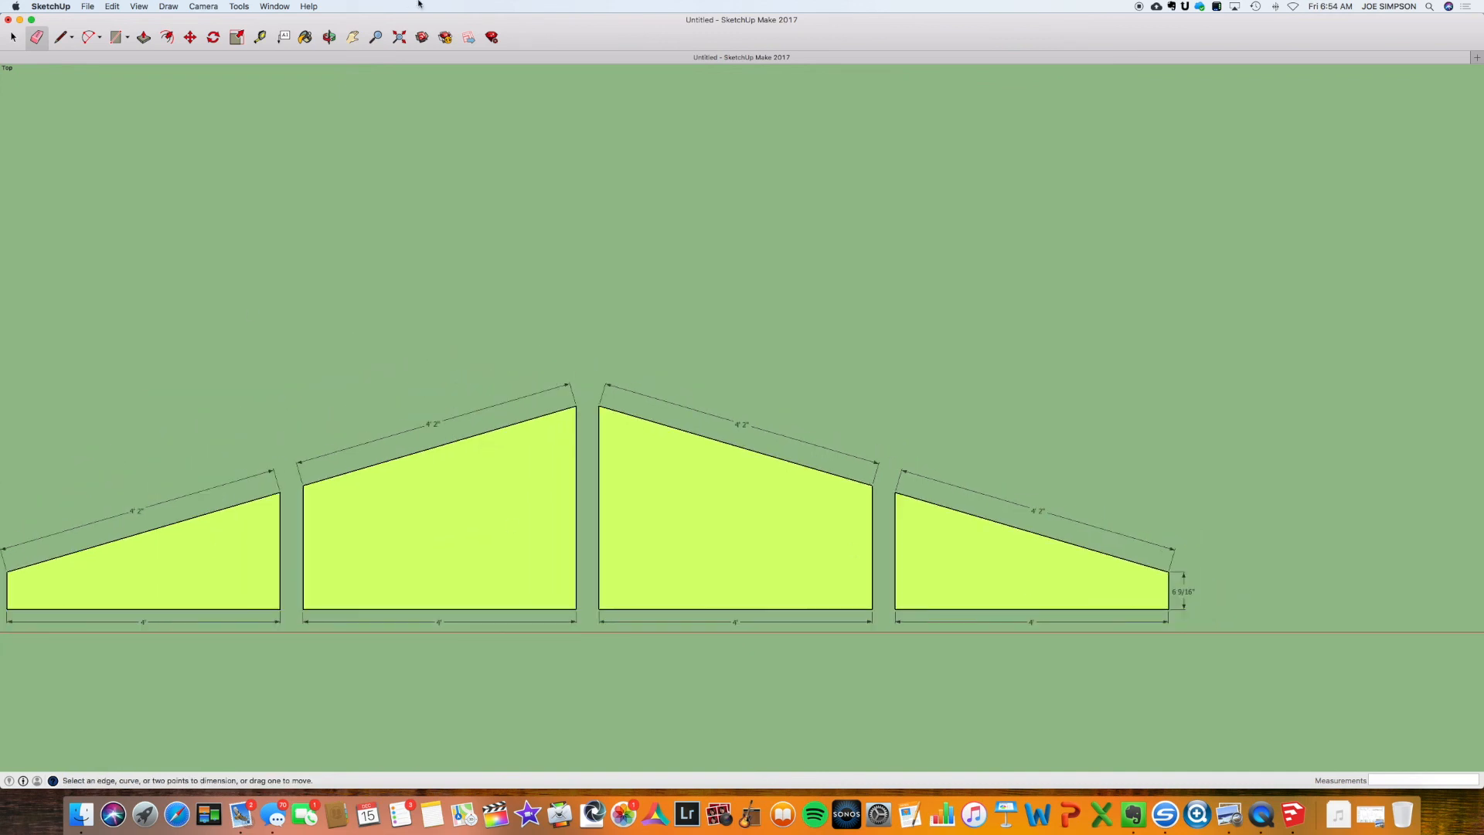
# Dimension both vertical edges of the outer left panel, the short one outside and the tall one inside the panel.
pyautogui.press('h')
pyautogui.moveTo(351, 467); pyautogui.dragTo(754, 440)
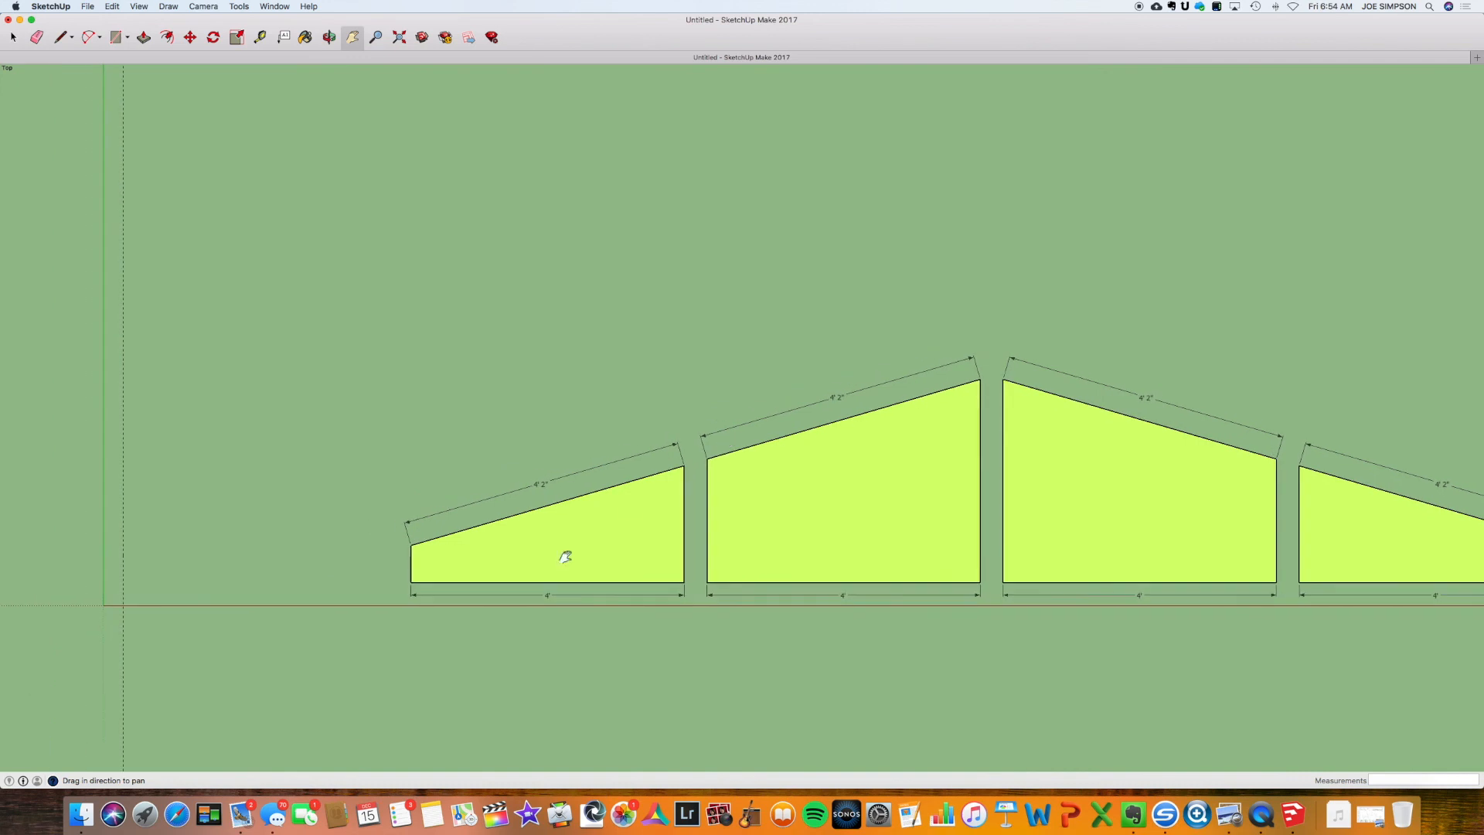
pyautogui.click(239, 7)
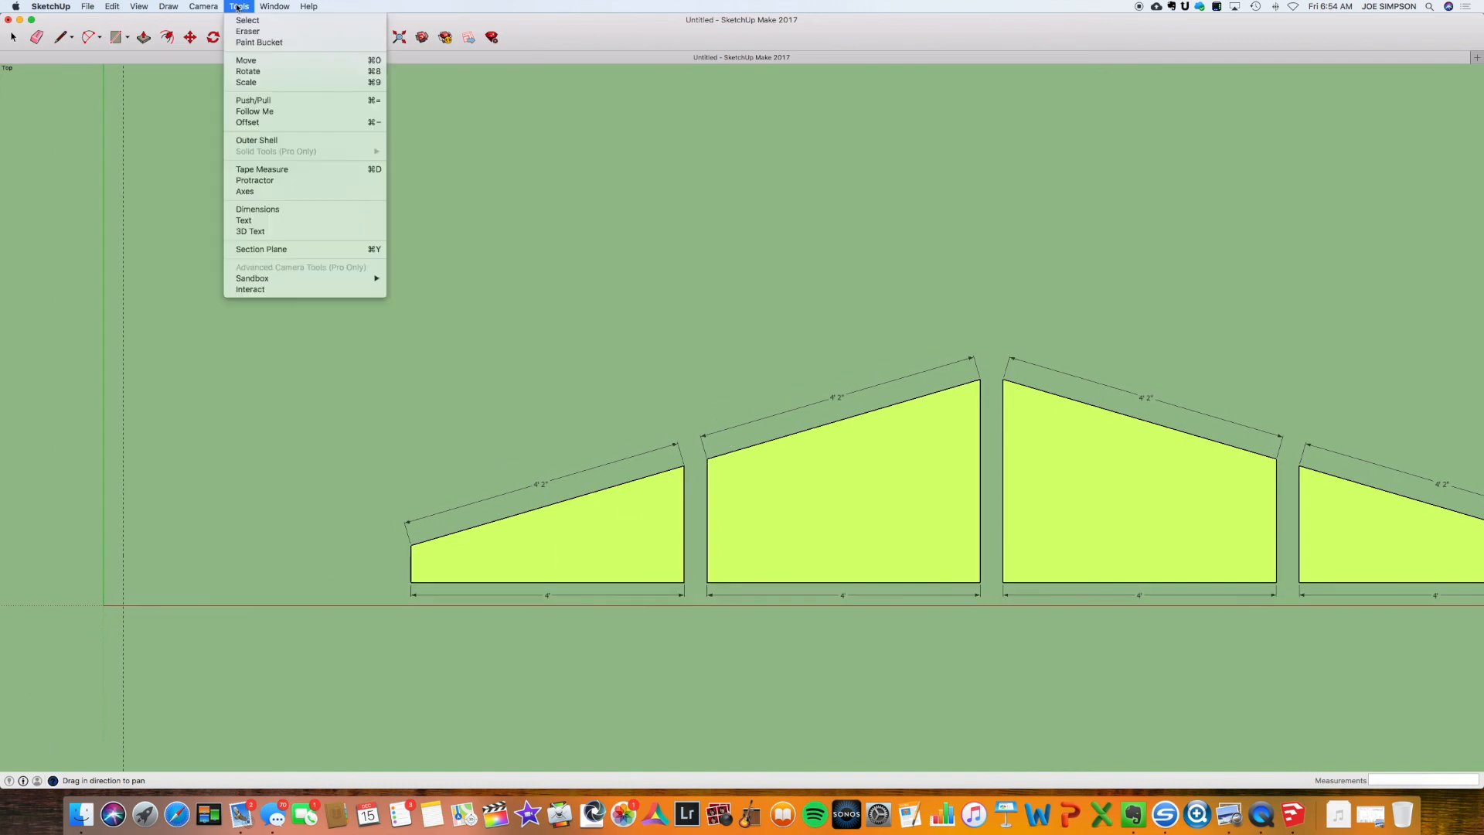
pyautogui.click(257, 208)
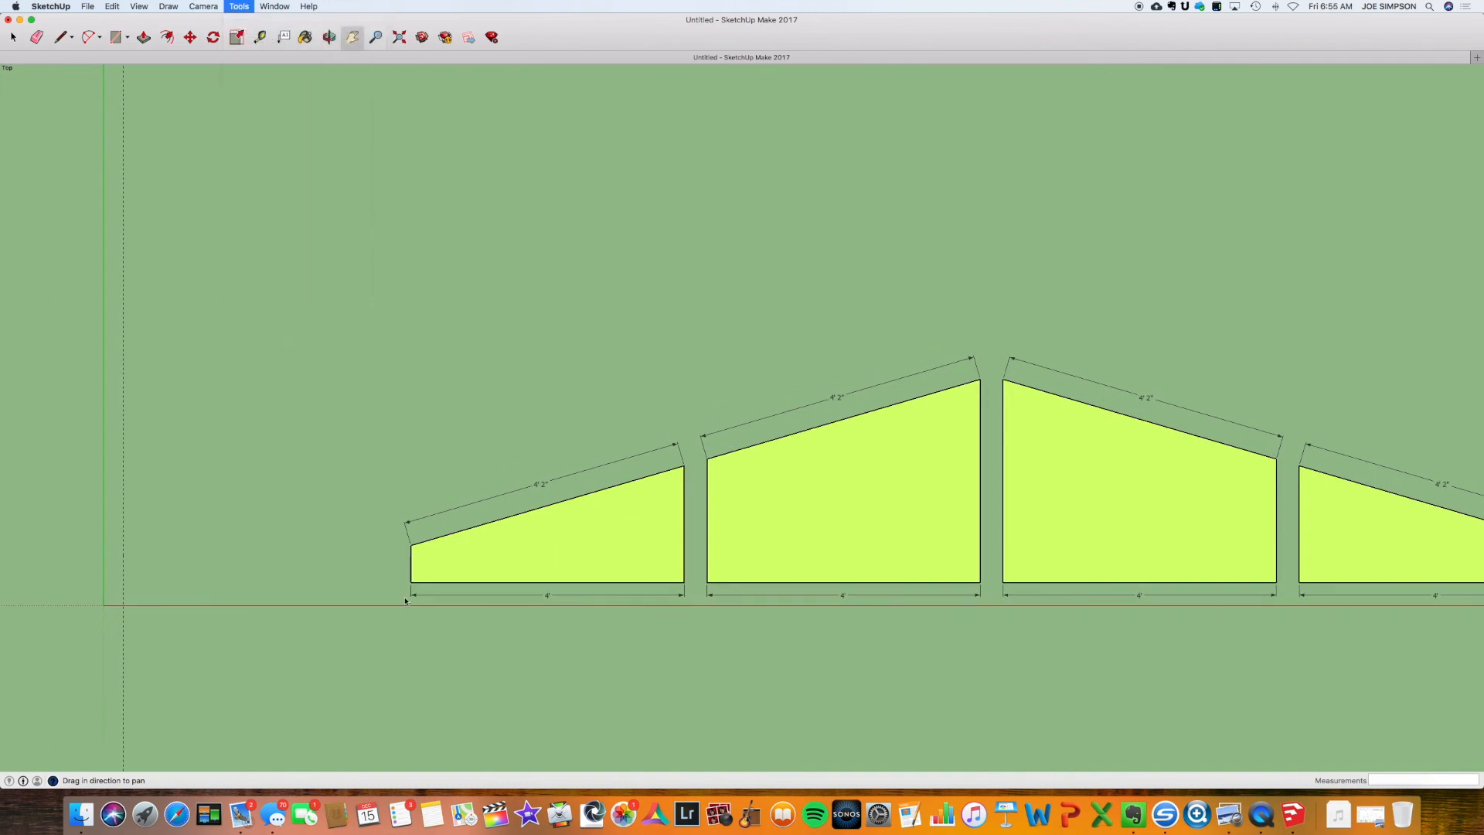
pyautogui.click(411, 558)
pyautogui.click(394, 561)
pyautogui.click(684, 527)
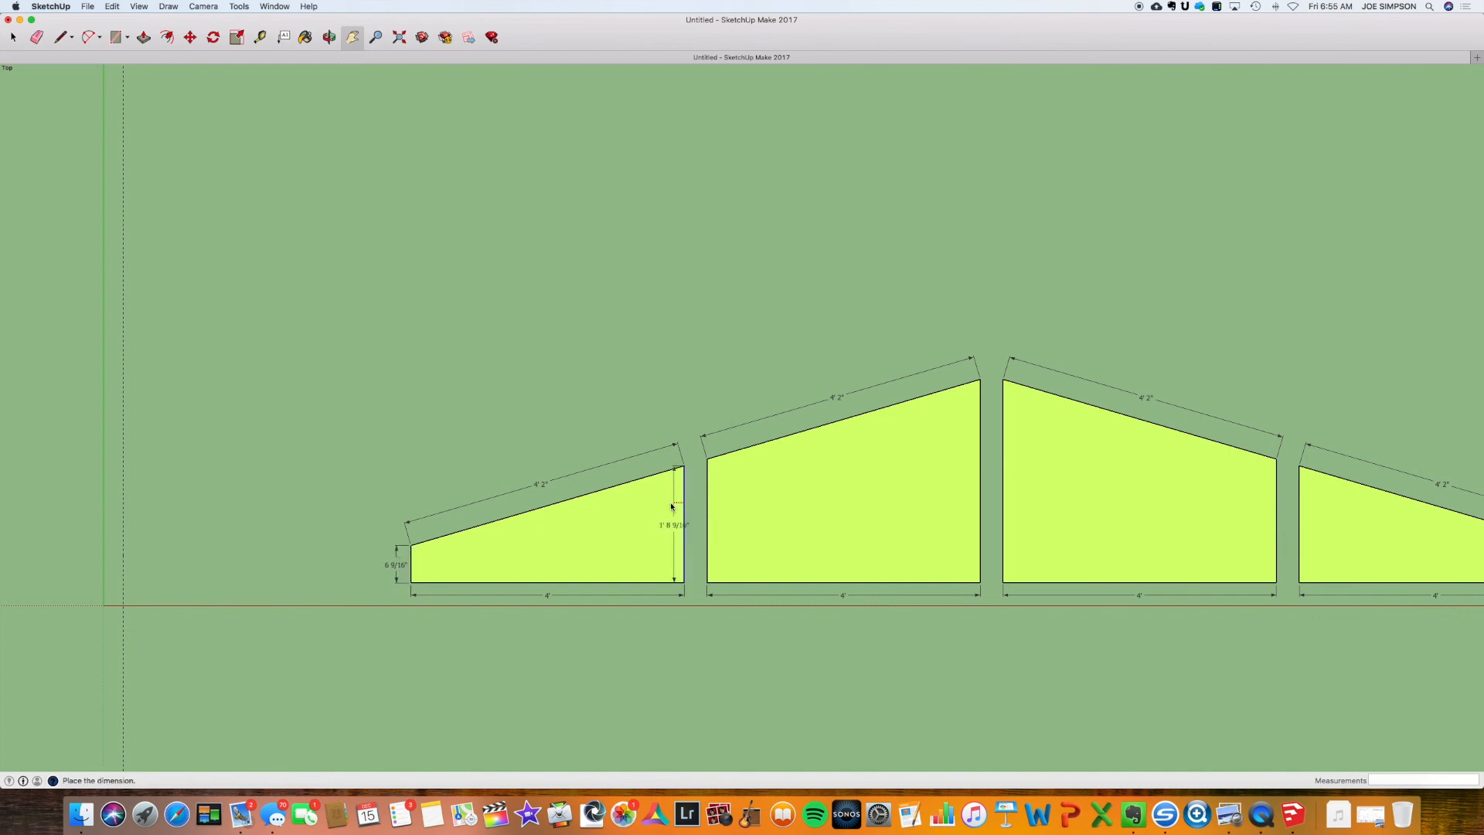
pyautogui.click(662, 504)
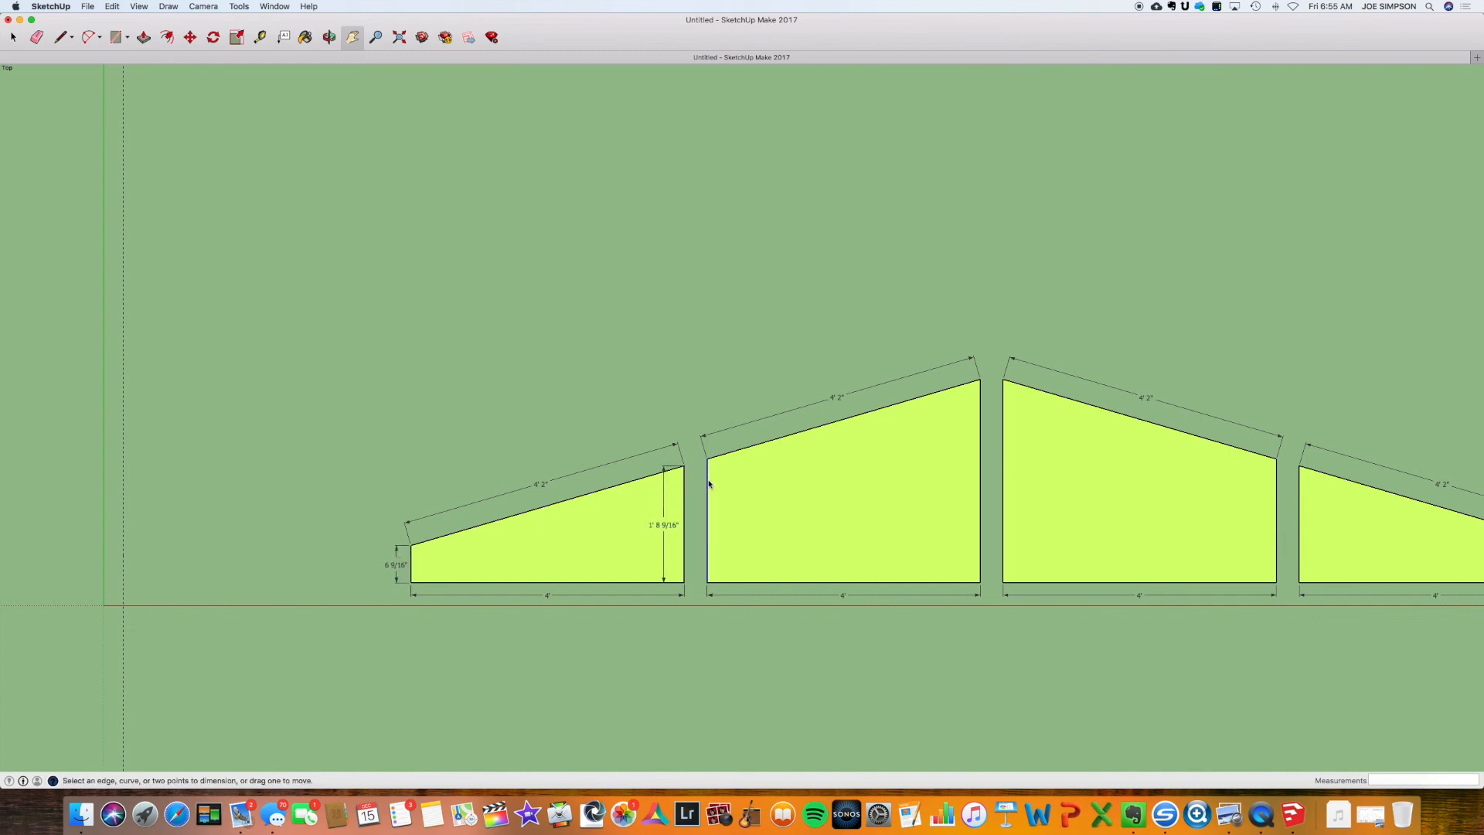
# Dimension both vertical edges of the inner left panel, placing the dimensions inside its face.
pyautogui.click(708, 484)
pyautogui.click(728, 487)
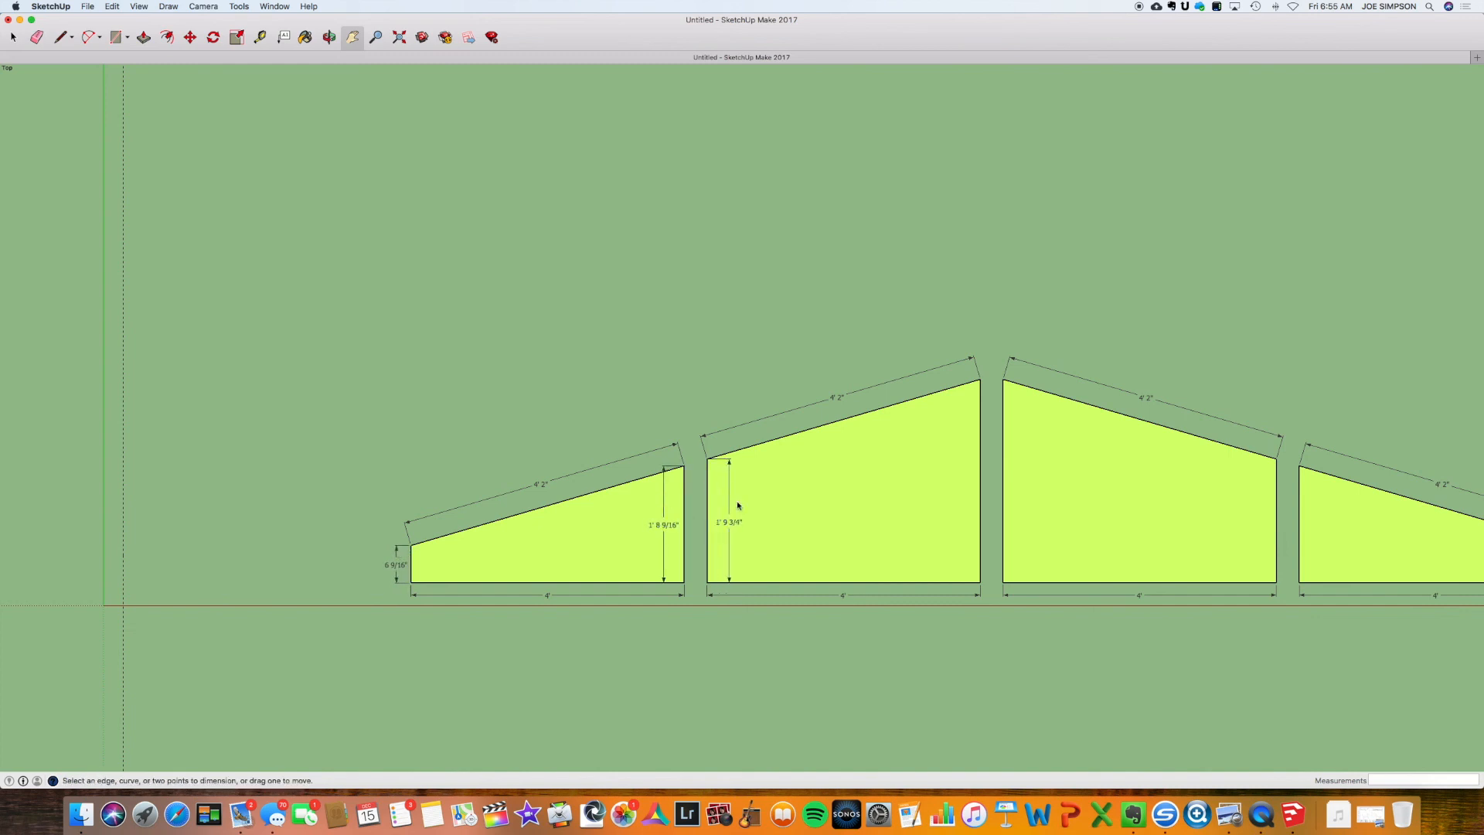
pyautogui.click(979, 442)
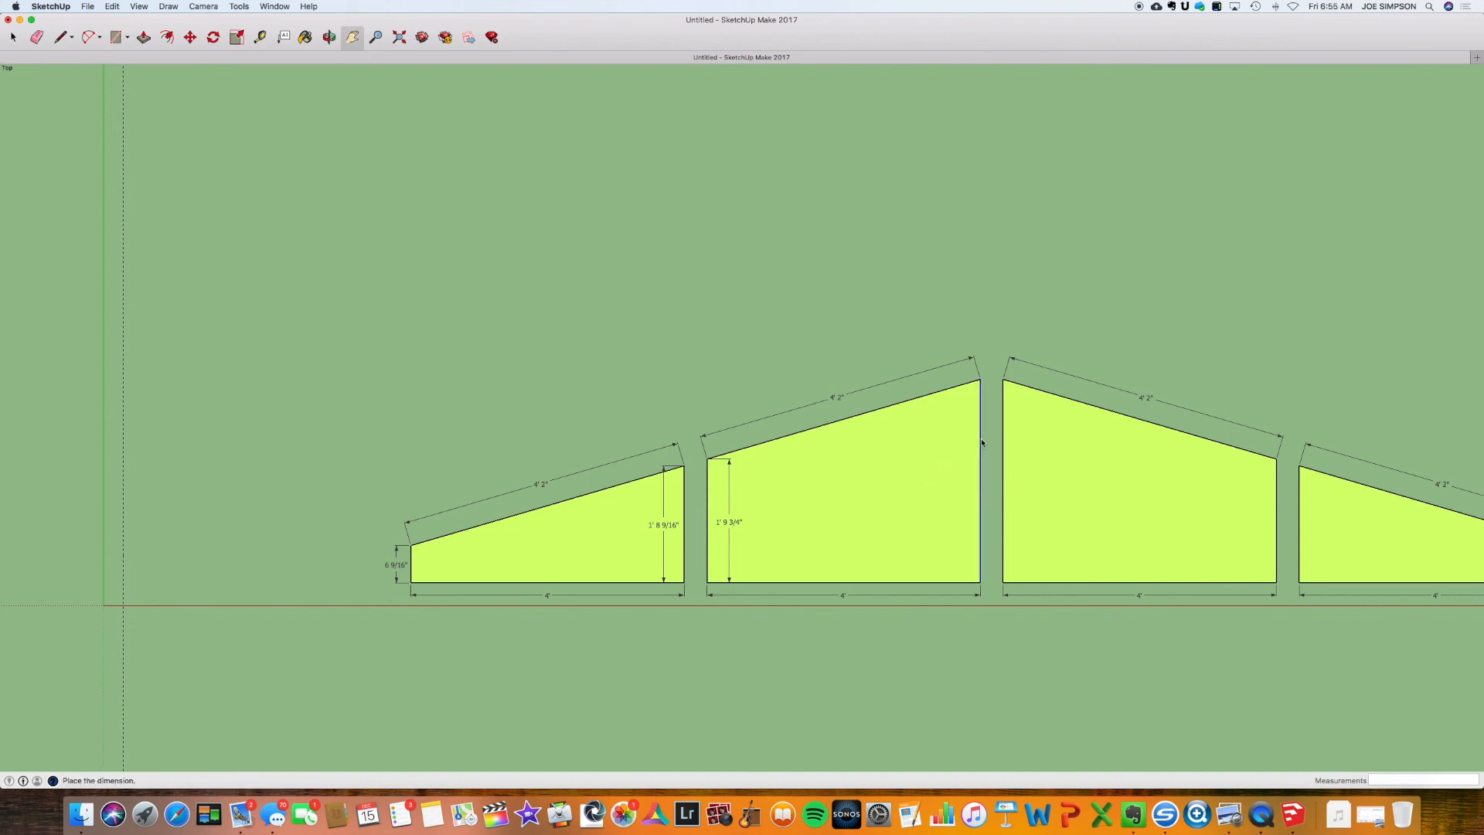
pyautogui.click(949, 432)
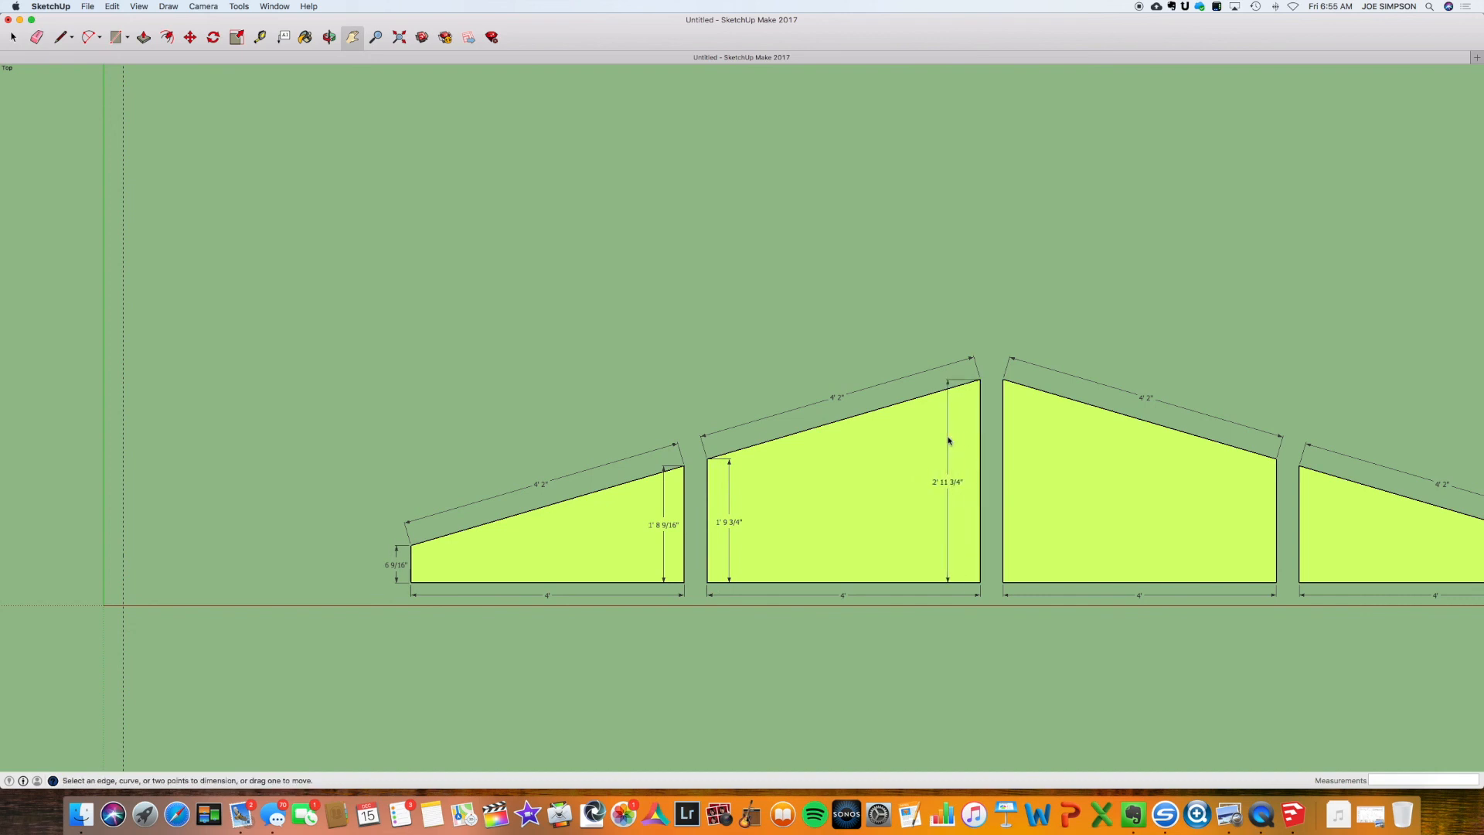
# Dimension both vertical edges of the inner right panel and the inner vertical edge of the outer right panel, inside their faces.
pyautogui.click(1003, 452)
pyautogui.click(1031, 449)
pyautogui.click(1276, 485)
pyautogui.click(1254, 484)
pyautogui.click(1301, 500)
pyautogui.click(1328, 501)
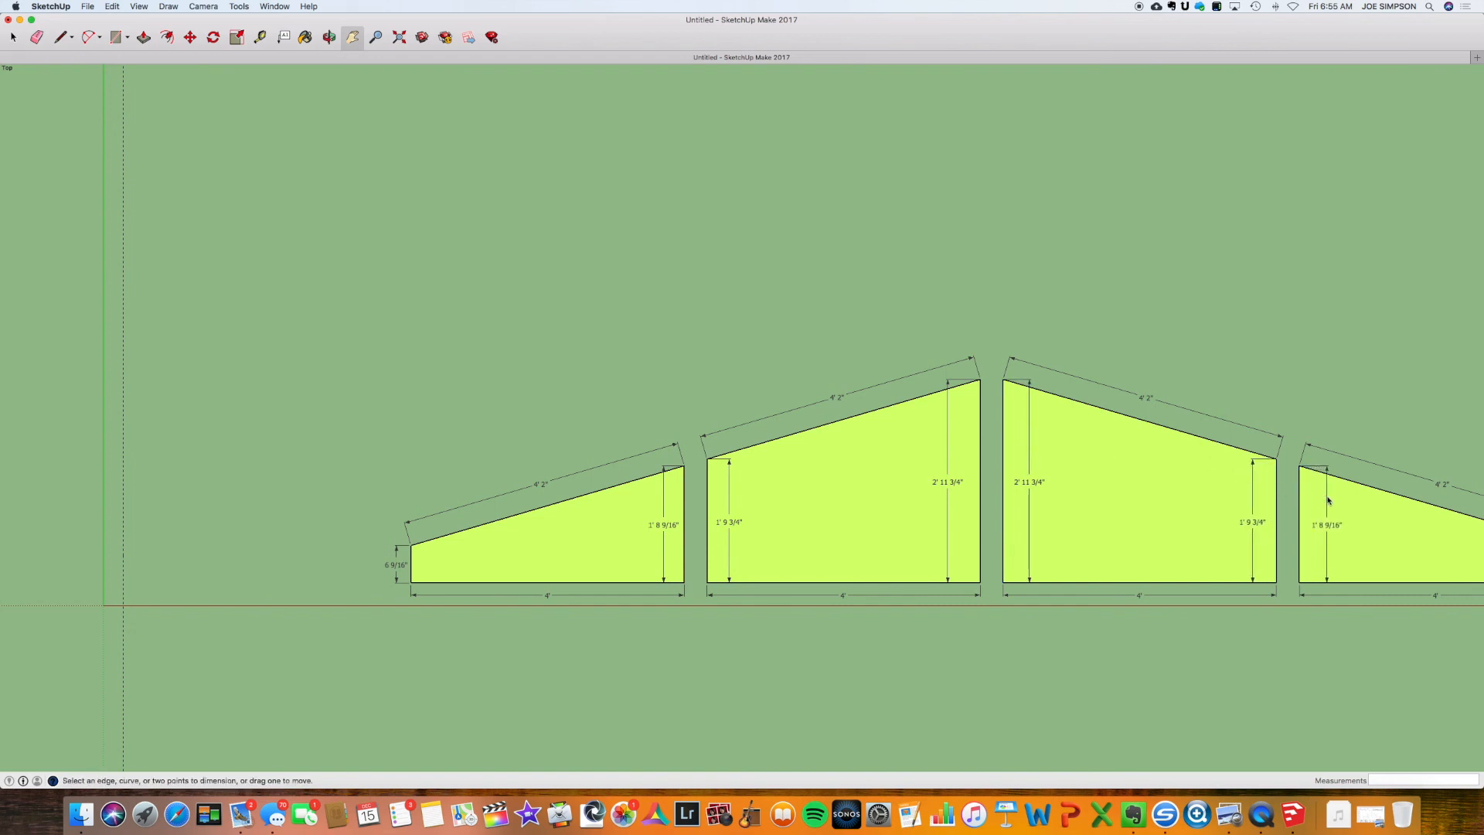
pyautogui.click(399, 37)
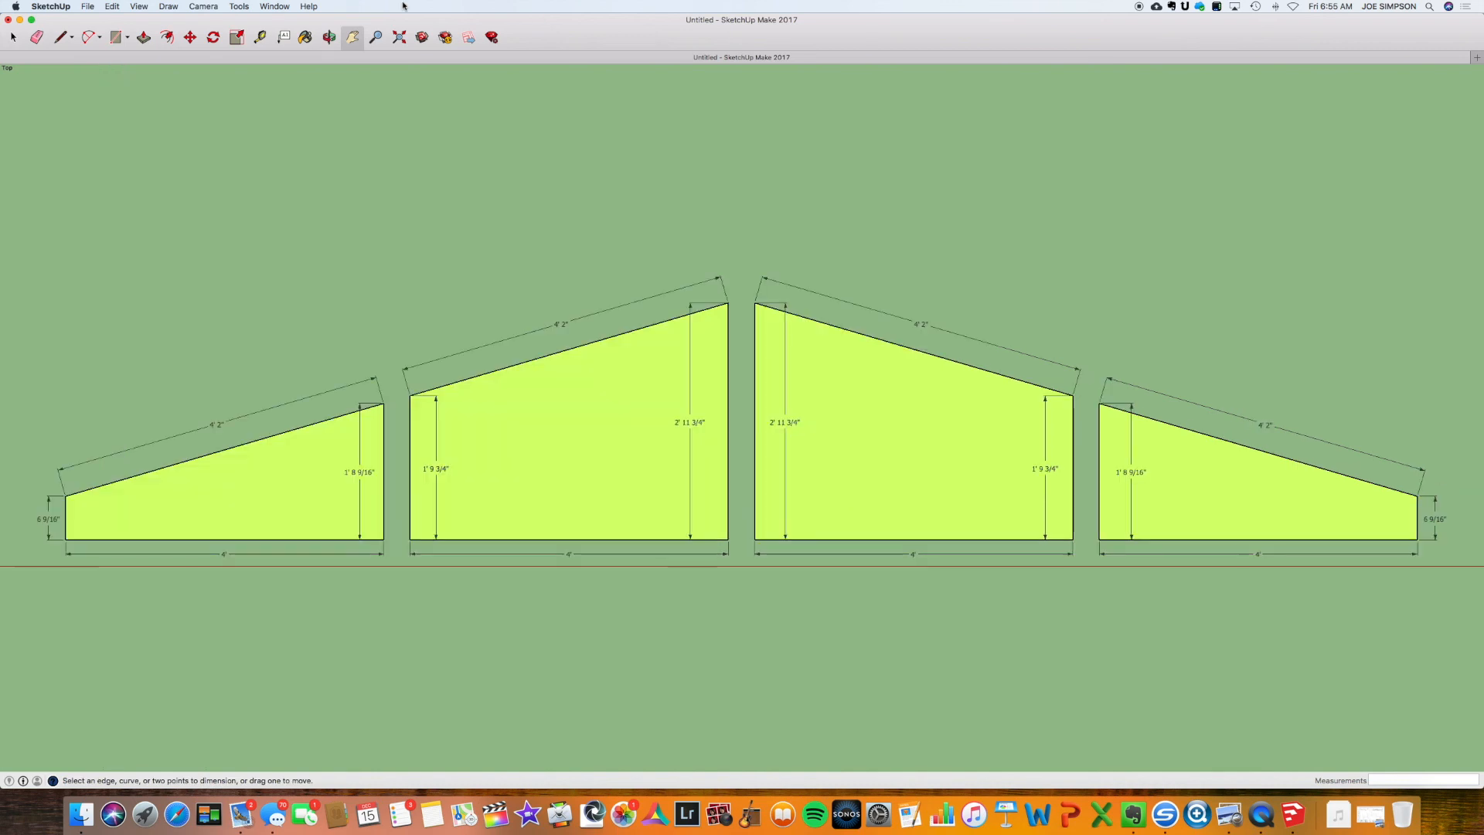